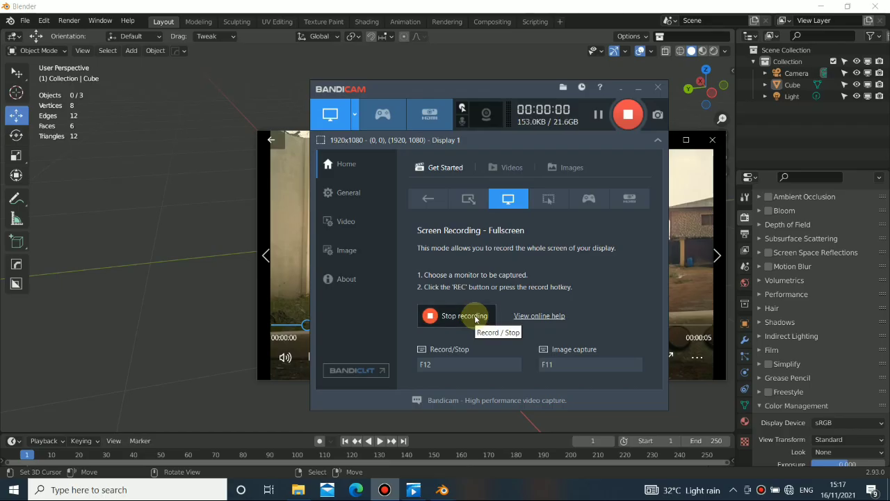
Play the reference video clip, pause it partway through and minimize the video player.
click(272, 174)
click(491, 358)
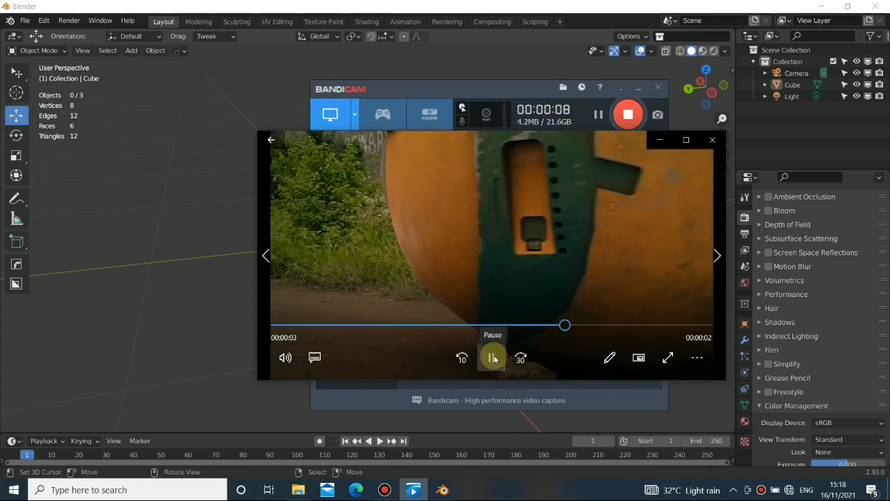
click(493, 358)
click(660, 139)
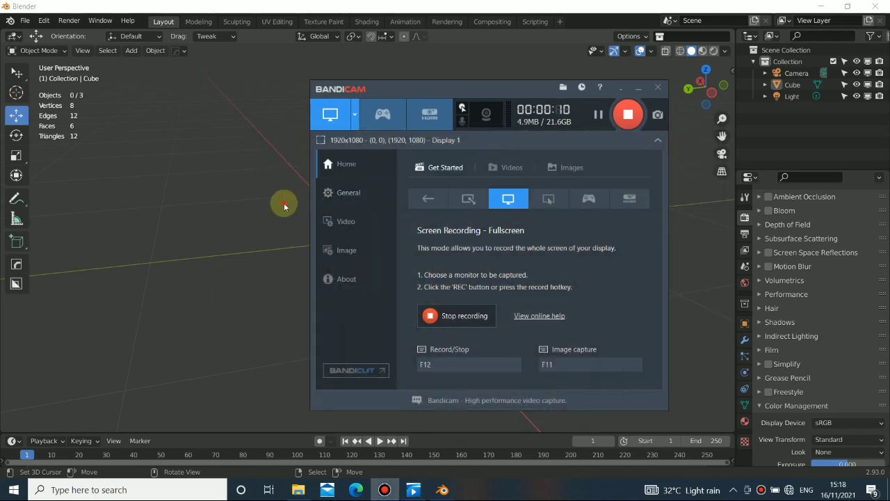
Switch to Blender with the screen recorder window hidden and select the default cube.
click(283, 204)
middle_drag(361, 206, 431, 298)
click(385, 493)
click(285, 326)
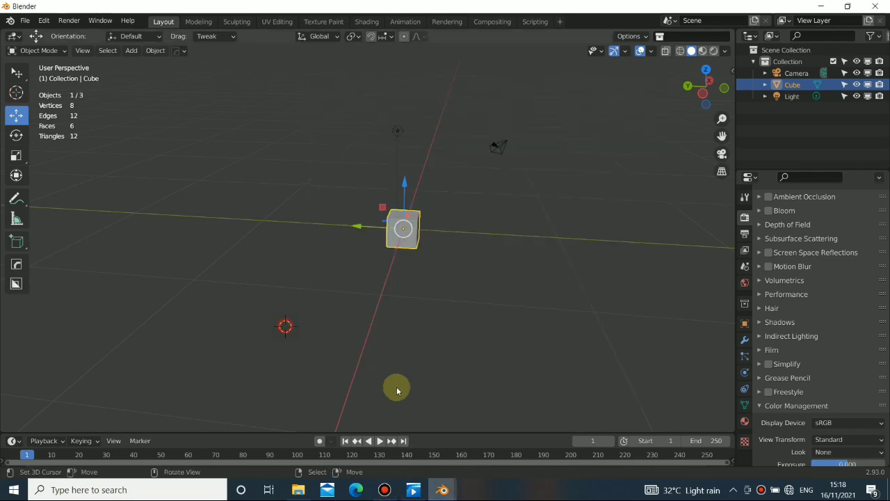
Reopen the reference clip in the video player, scrub back through it and return to the Blender scene.
click(417, 491)
click(420, 494)
drag(497, 324, 310, 336)
click(218, 336)
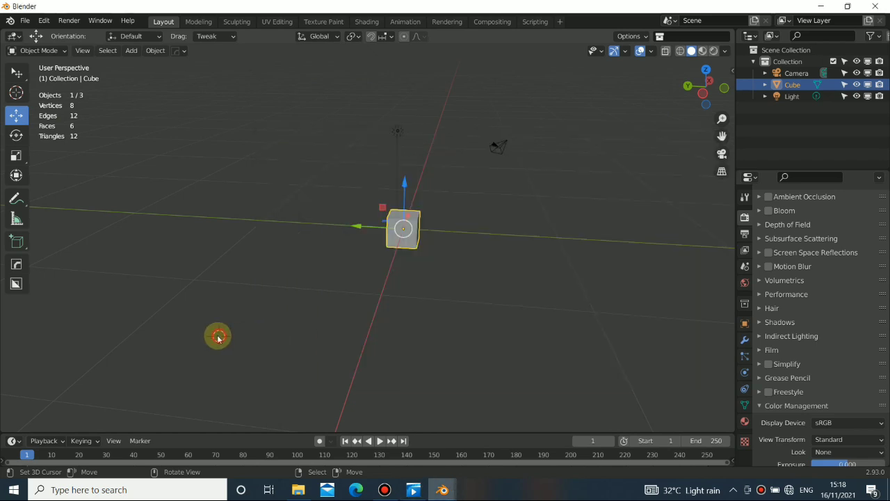
Stretch the cube along the Y axis by scaling it twice into a long, thin bar.
middle_drag(402, 244, 459, 218)
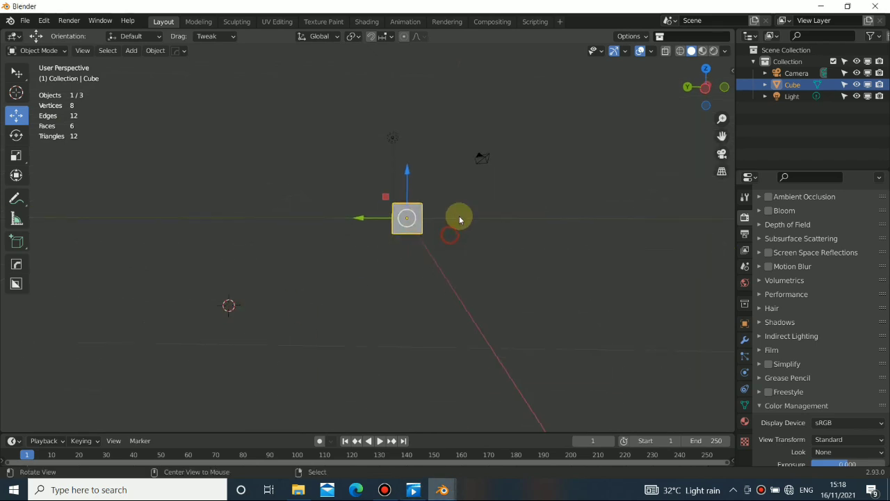
key(s)
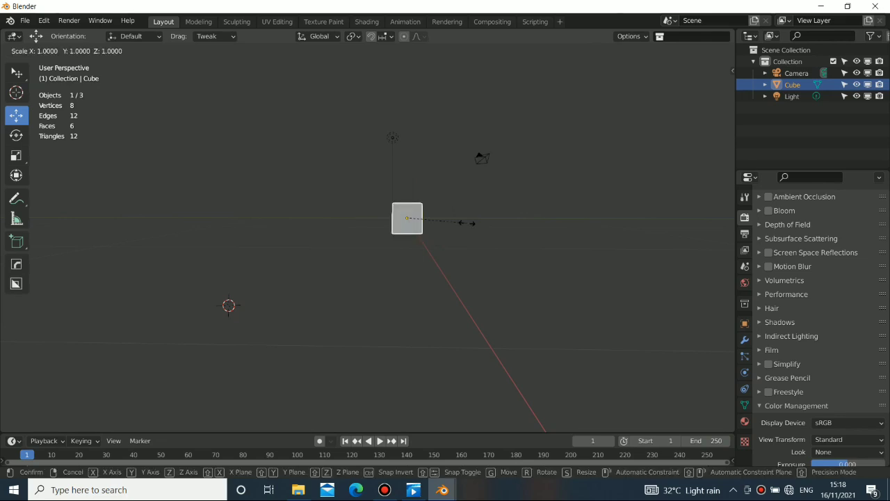
key(x)
click(685, 254)
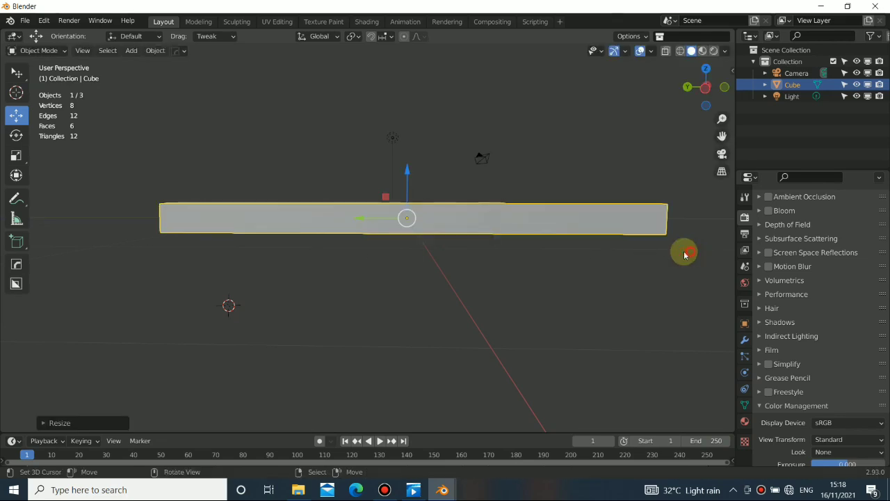
middle_drag(471, 240, 504, 279)
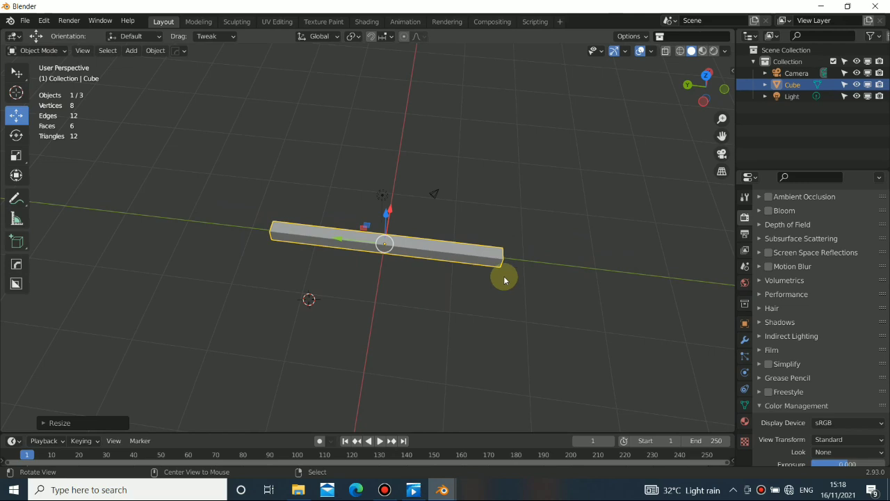
key(s)
key(x)
click(610, 283)
In the right side view, raise the bar along Z and rotate it to a slight tilt.
middle_drag(397, 299, 412, 268)
key(KP_3)
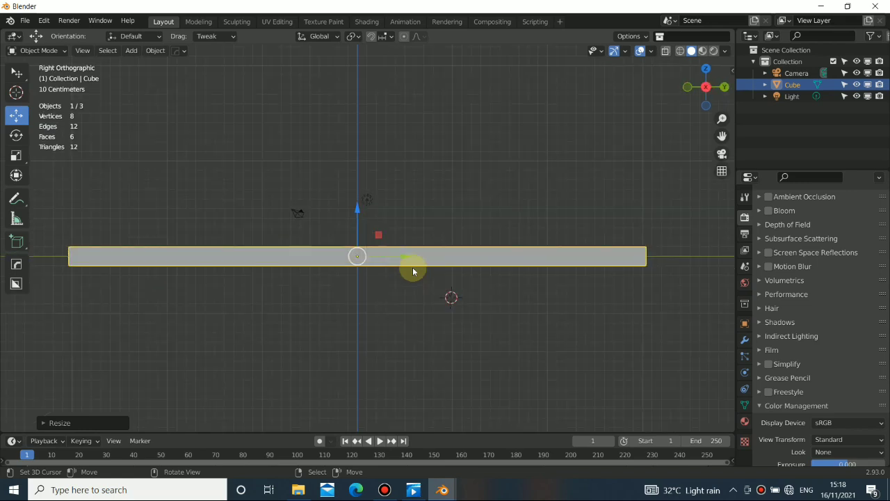
drag(356, 210, 360, 168)
key(r)
click(507, 273)
key(r)
click(456, 303)
Add an Ico Sphere mesh to the scene and move it close beside the bar.
middle_drag(457, 305, 384, 283)
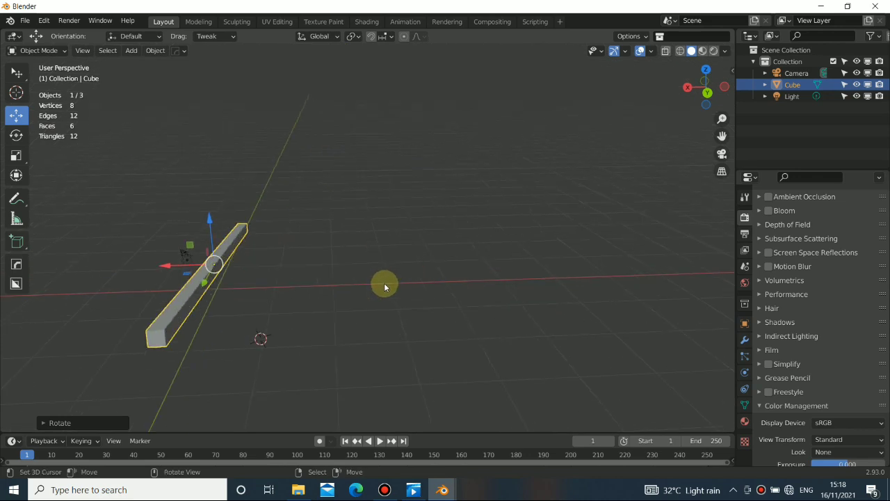
key(shift+a)
mouse_move(362, 241)
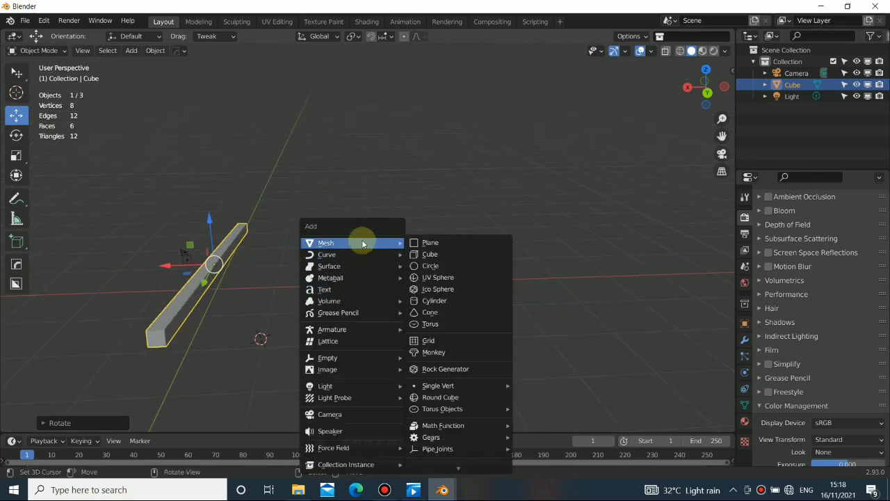
click(431, 292)
middle_drag(288, 308, 437, 332)
key(g)
click(379, 343)
Move the icosphere along the X axis so that it stands clear of the bar.
middle_drag(379, 343, 269, 312)
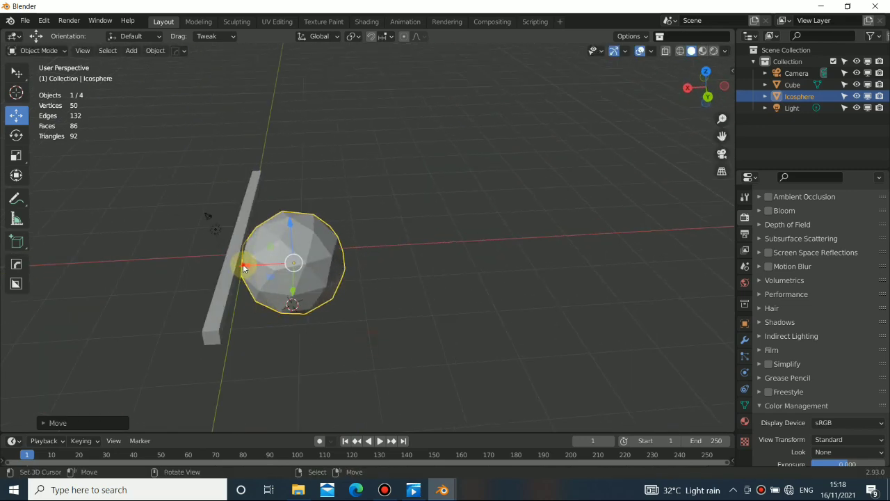
drag(243, 266, 405, 262)
alt+drag(441, 292, 460, 175)
middle_drag(392, 223, 578, 142)
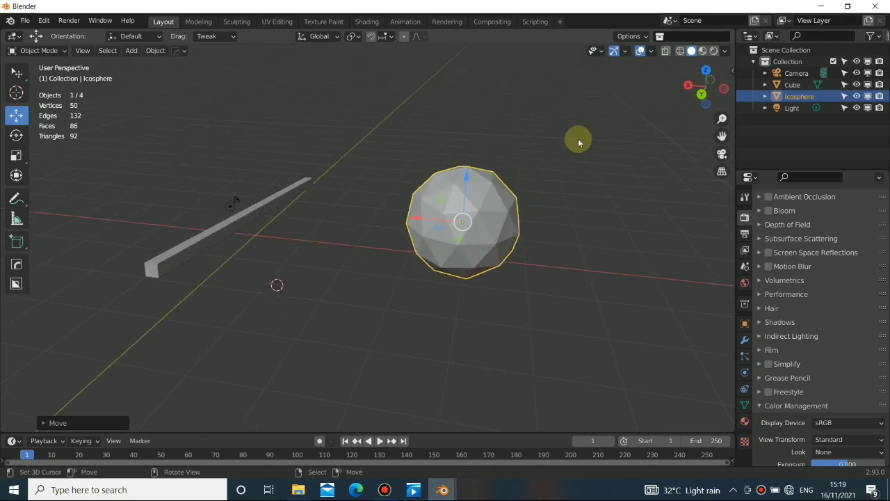
In the front view, enlarge the timeline area, go to frame 10 and move the icosphere farther from the bar along X.
middle_drag(409, 218, 312, 263)
key(KP_1)
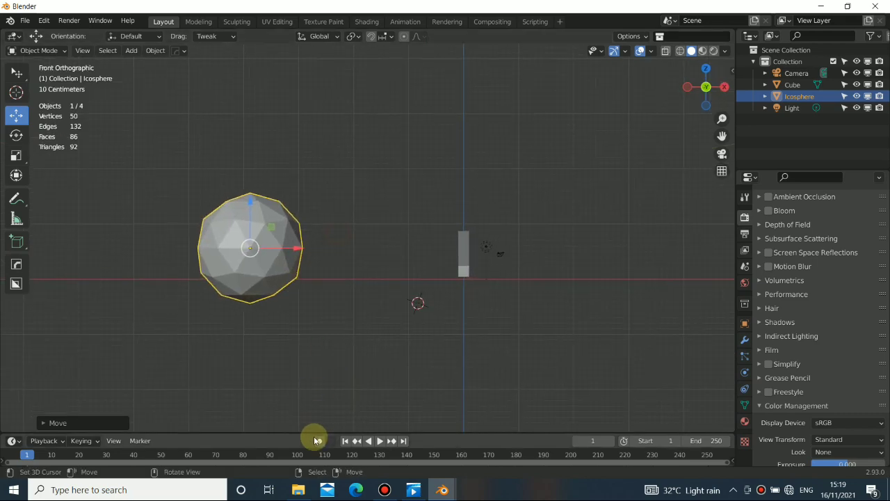
drag(317, 432, 306, 285)
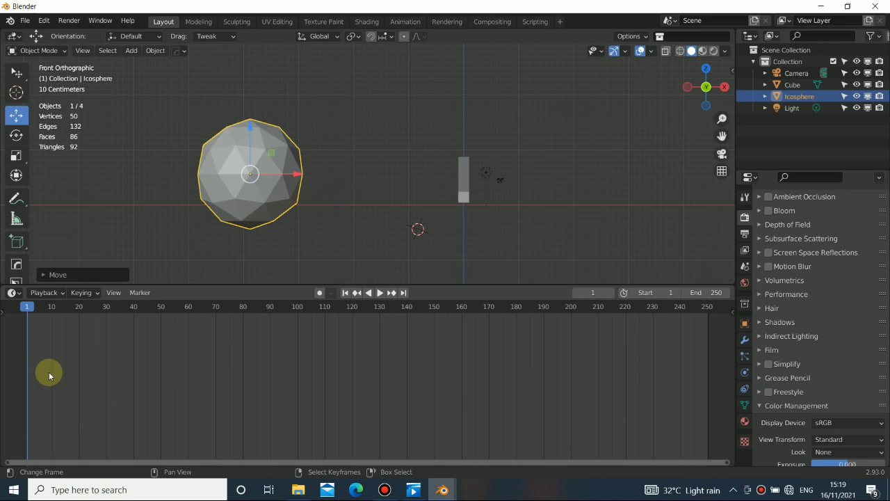
click(272, 189)
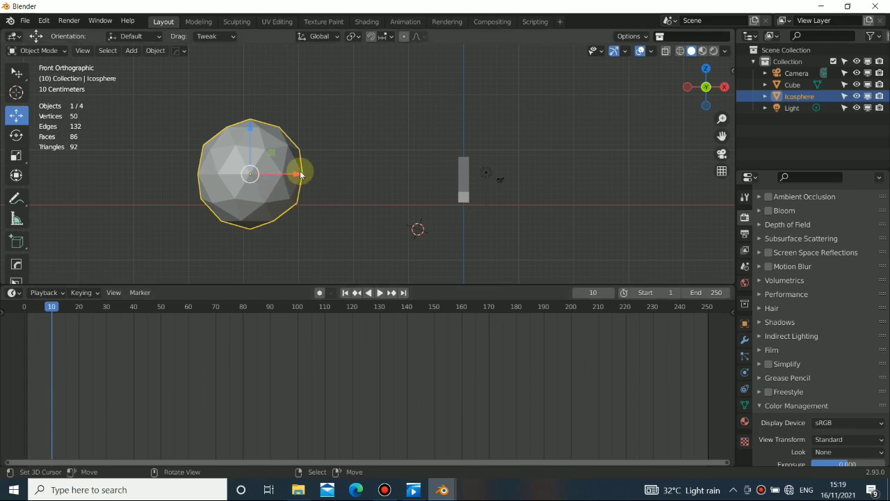
drag(300, 174, 228, 174)
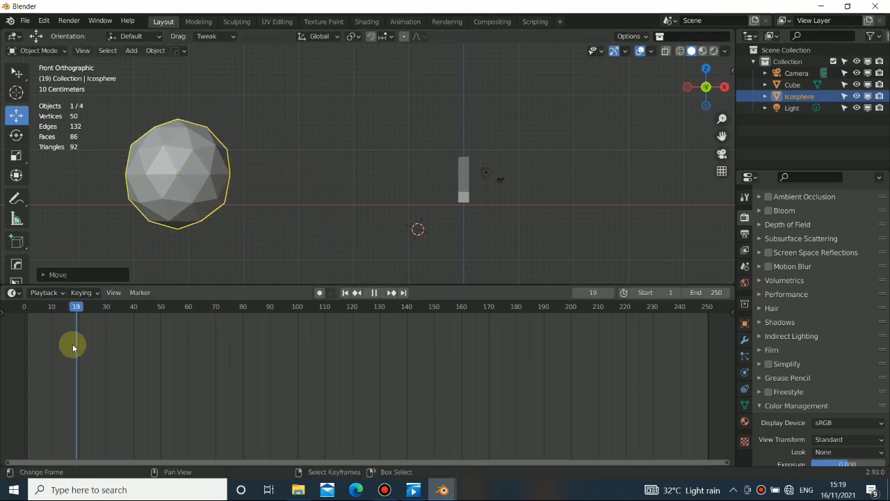
Enable auto keying and keyframe the icosphere at frame 10, then at frame 50 on the opposite side of the bar.
key(space)
click(319, 292)
click(217, 185)
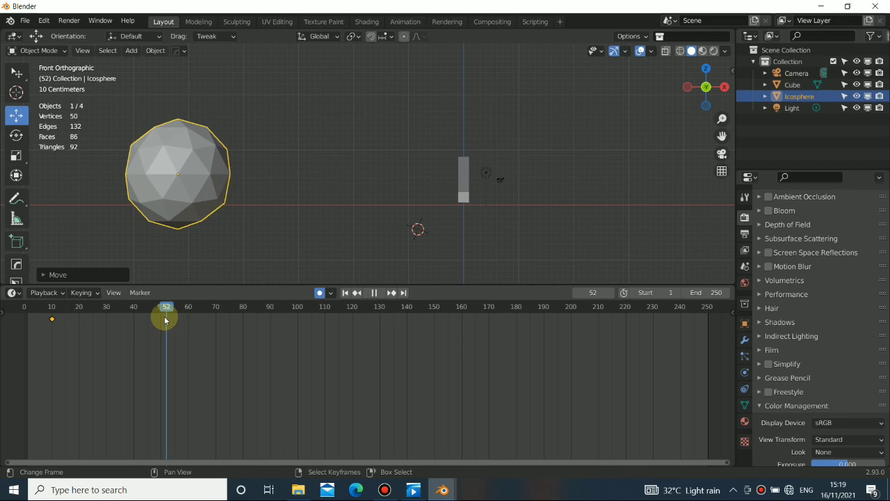
drag(224, 182, 640, 171)
middle_drag(640, 171, 396, 207)
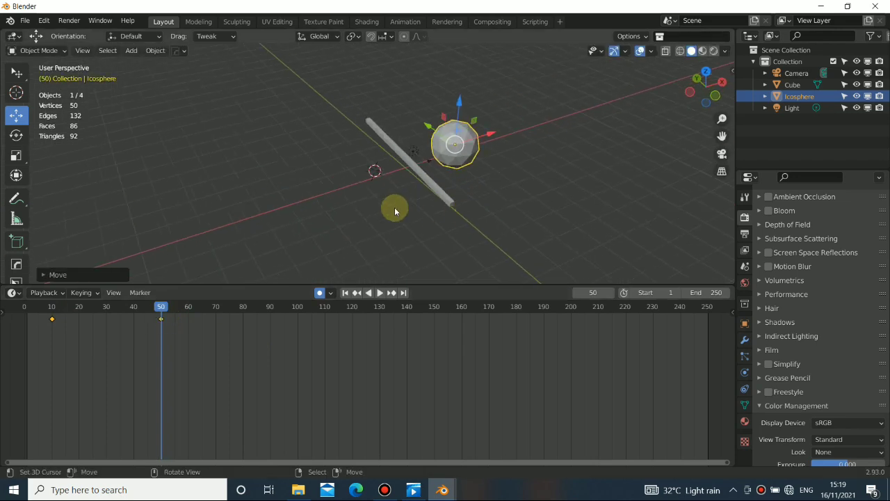
Play the animation from the first frame and watch the icosphere pass the bar from different angles.
click(345, 293)
click(381, 293)
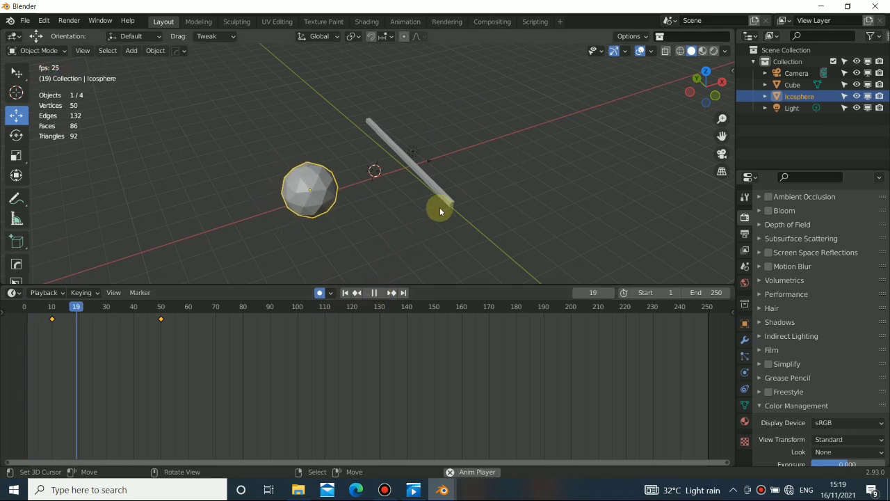
middle_drag(486, 192, 350, 168)
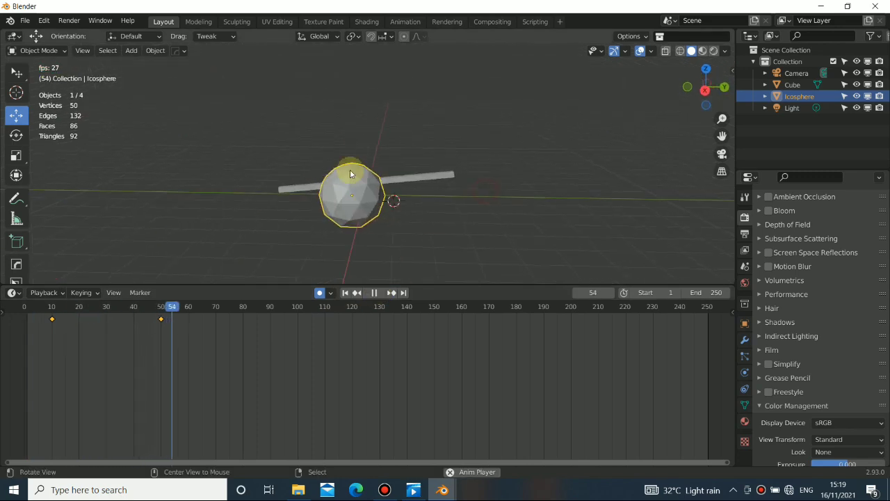
click(346, 293)
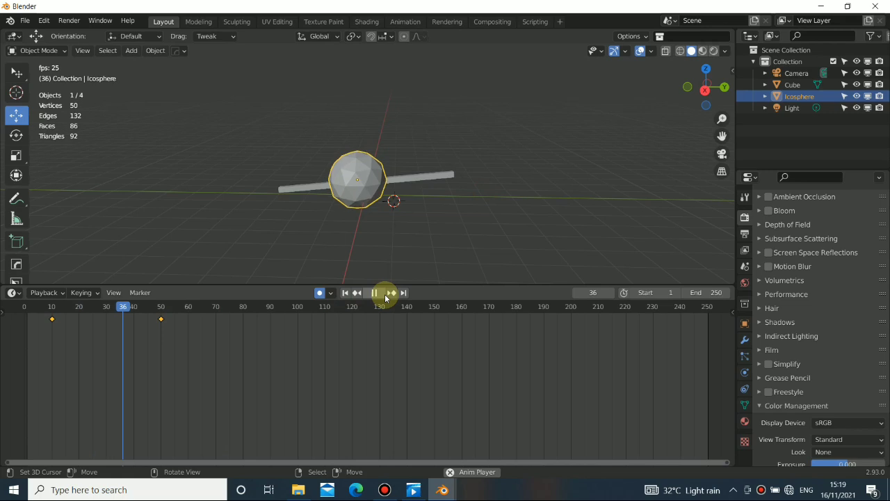
click(373, 293)
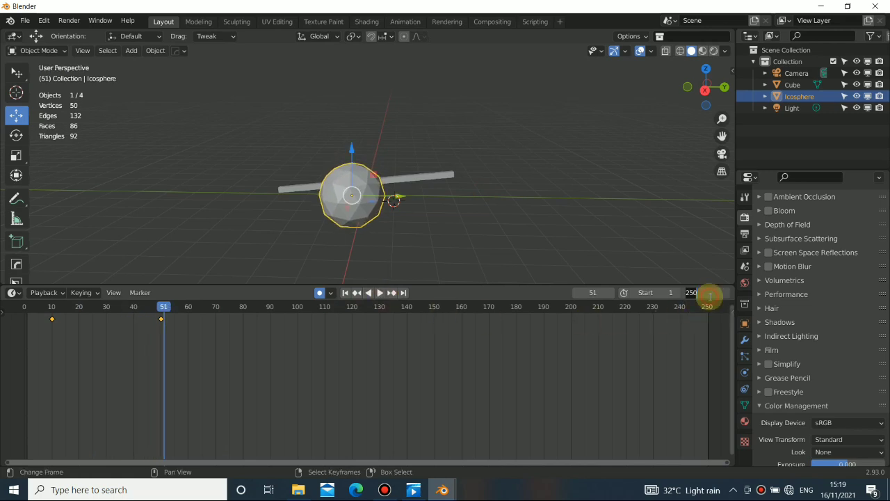
Set the animation's end frame to 60 and fit the timeline around the shortened frame range.
key(Return)
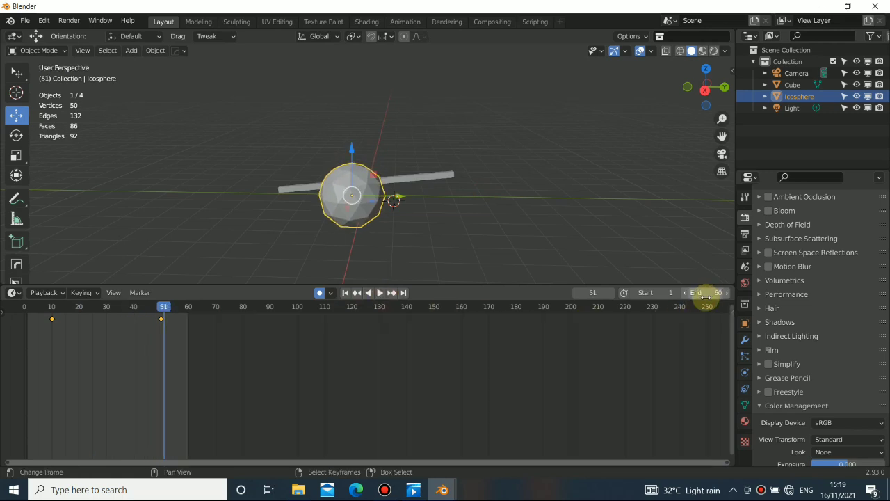
middle_drag(129, 355, 479, 359)
scroll(548, 343, up, 7)
middle_drag(548, 343, 385, 359)
scroll(433, 350, up, 5)
drag(425, 284, 433, 319)
Replay the shortened animation from another angle, stop it and return to the first frame.
click(345, 326)
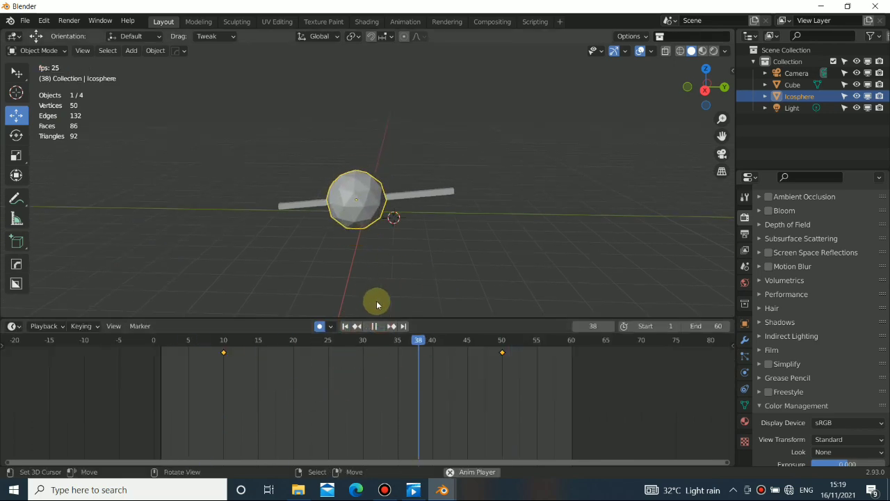
middle_drag(415, 224, 346, 268)
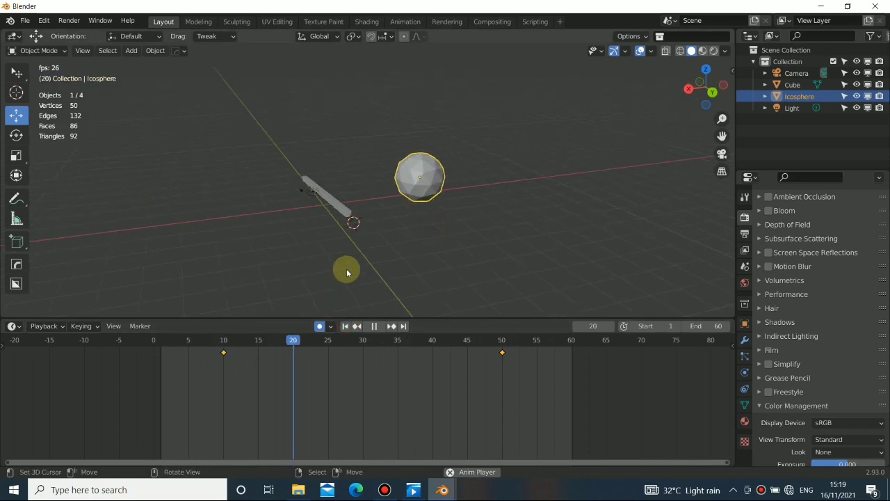
click(373, 326)
click(345, 327)
Select the bar and draw crossing annotation strokes over its middle with RBDLab's Paint Tools, ending the annotation when done.
middle_drag(345, 225, 365, 206)
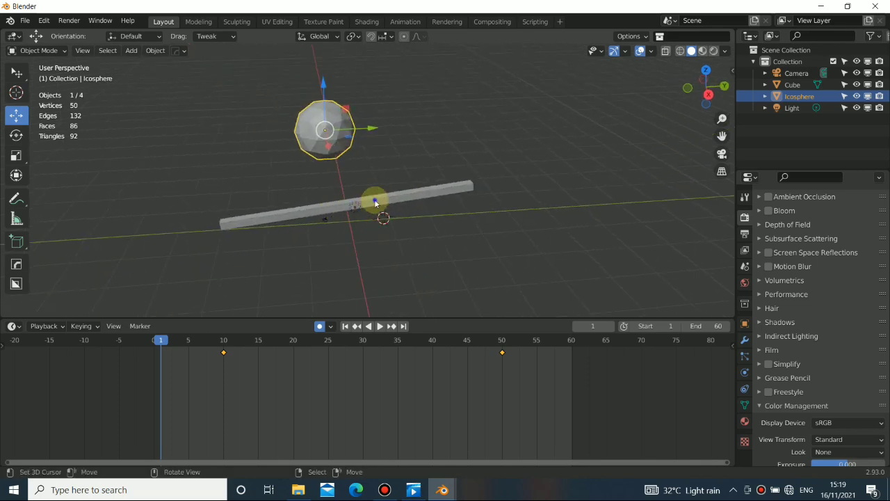
click(312, 212)
middle_drag(313, 213, 378, 199)
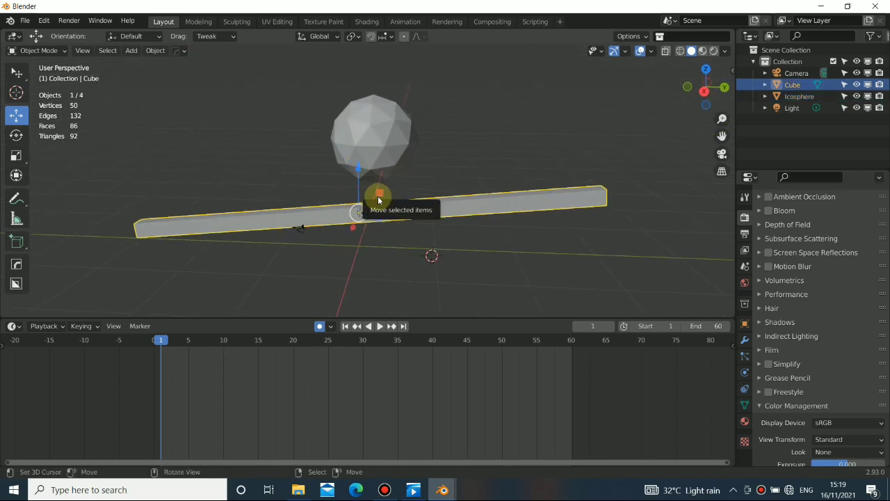
key(n)
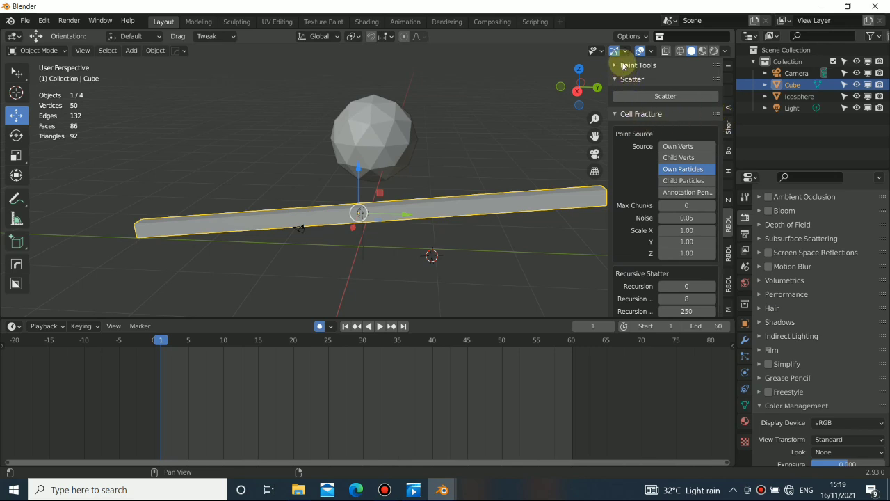
click(624, 65)
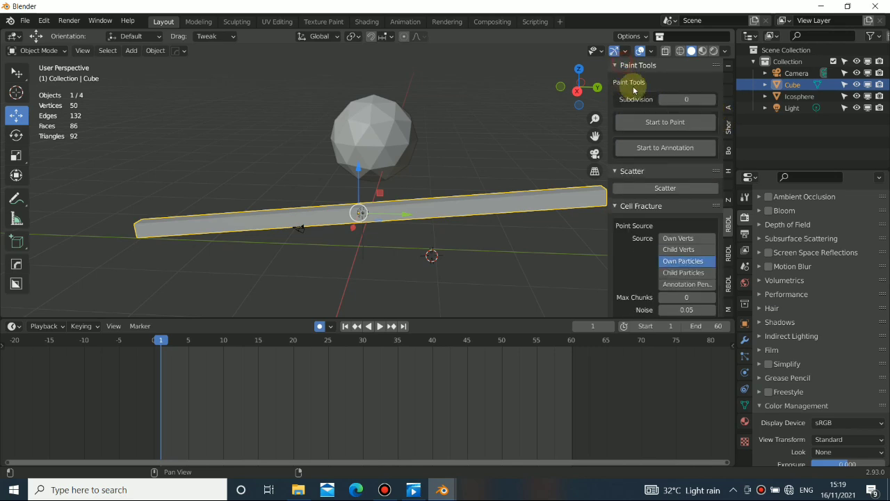
click(666, 148)
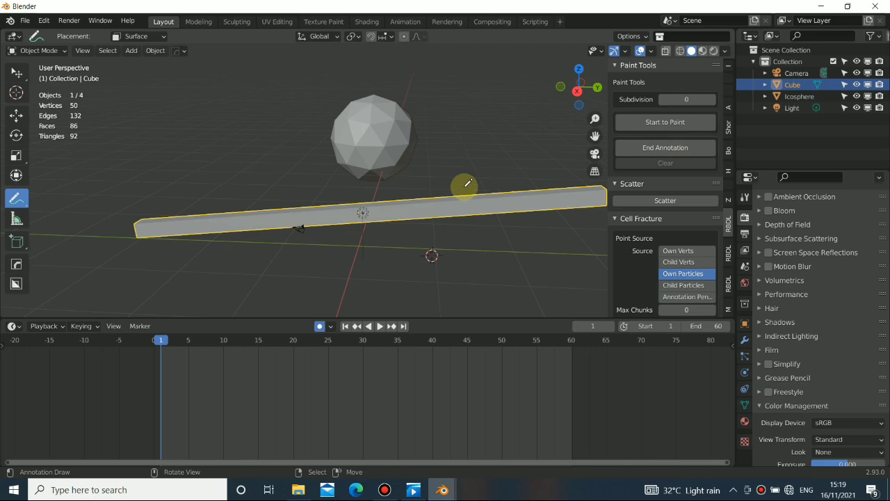
middle_drag(336, 206, 343, 221)
drag(326, 215, 393, 229)
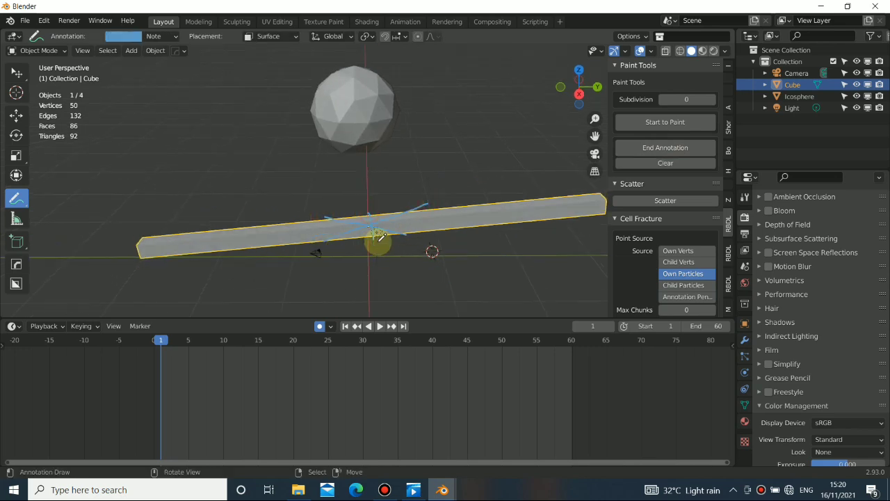
click(667, 148)
Fracture the bar with RBDLab's Cell Fracture, using the annotation strokes as a point source and Recursion 2.
scroll(669, 165, down, 5)
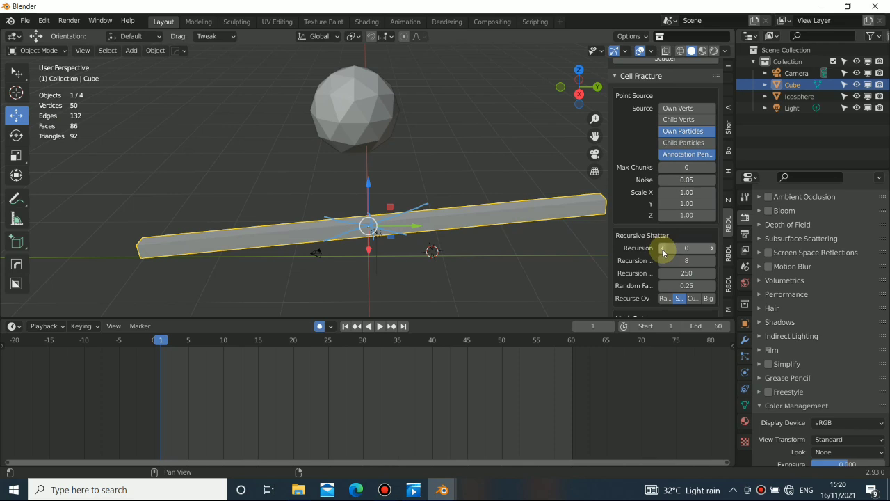
scroll(664, 253, down, 5)
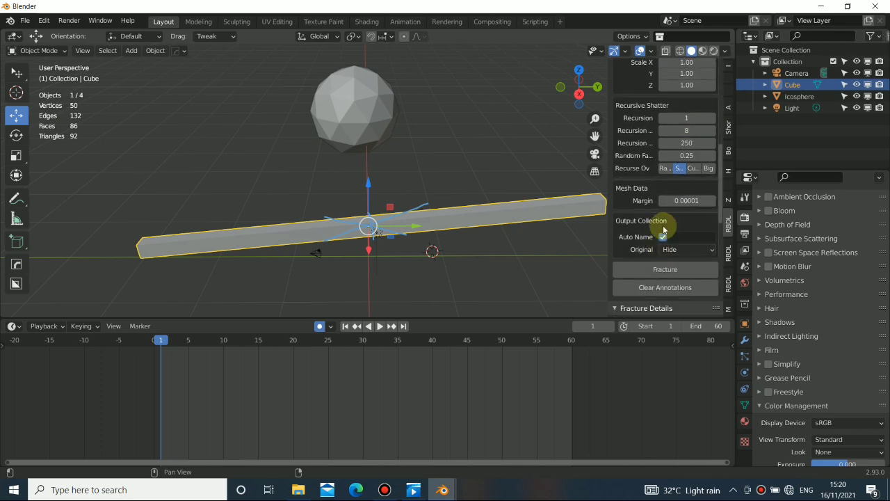
scroll(667, 243, down, 2)
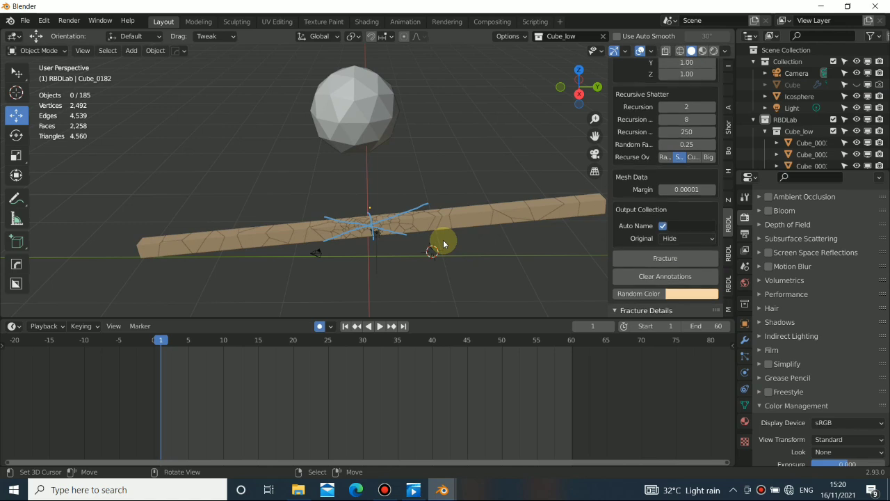
Generate the high-detail version of the bar's fractured chunks using With Details in RBDLab's Fracture Details, widening the settings area for readability.
middle_drag(311, 204, 334, 244)
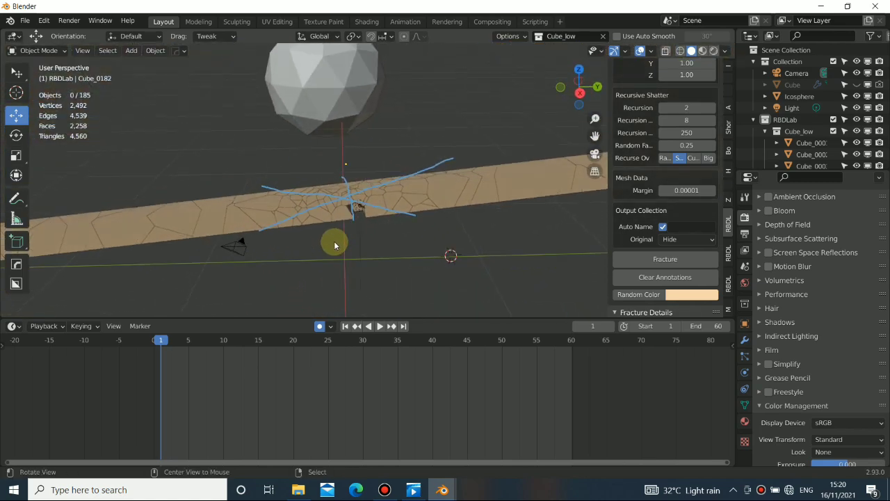
middle_drag(472, 187, 399, 197)
scroll(656, 244, down, 6)
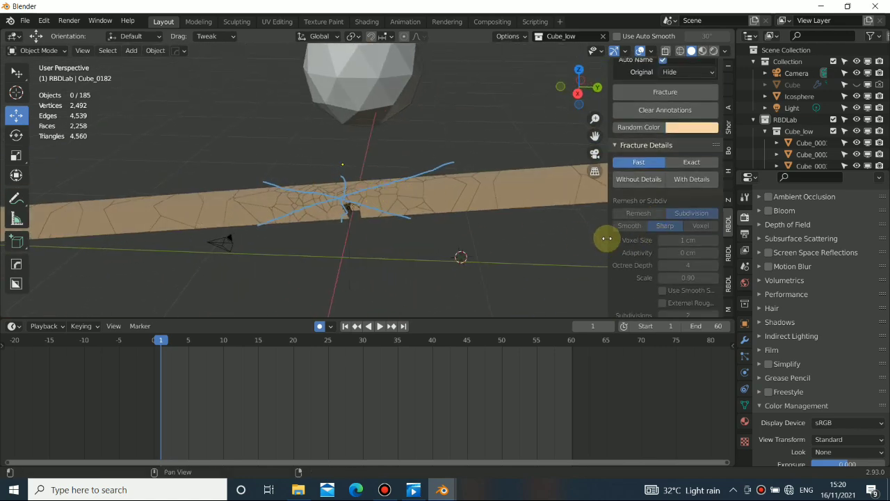
drag(607, 234, 577, 234)
scroll(670, 201, down, 5)
scroll(661, 172, up, 4)
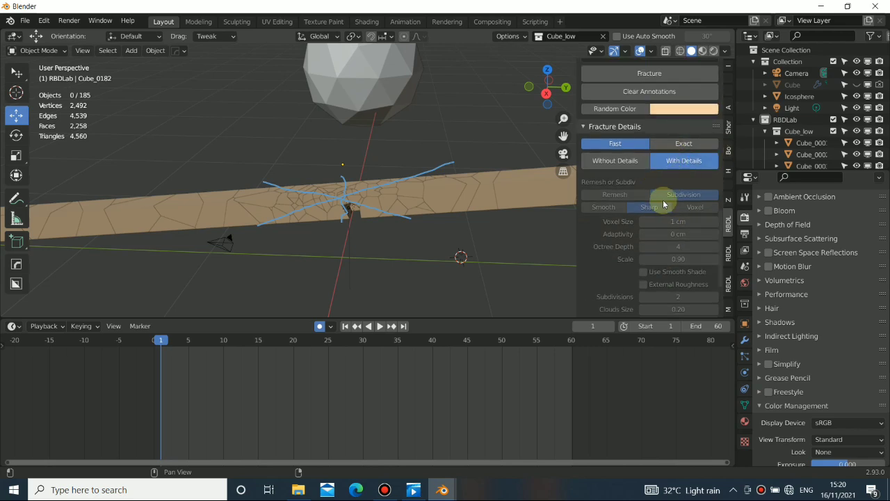
scroll(661, 221, down, 3)
Examine the detailed chunks in the bar's middle up close, comparing wireframe and solid shading.
key(shift+z)
mouse_move(342, 225)
middle_down()
mouse_move(352, 178)
mouse_move(341, 187)
mouse_move(282, 132)
mouse_move(320, 219)
mouse_move(417, 228)
mouse_move(258, 193)
middle_up()
key(shift+z)
scroll(341, 187, up, 4)
key(shift+z)
mouse_move(334, 229)
middle_down()
mouse_move(308, 215)
mouse_move(712, 252)
middle_up()
key(shift+z)
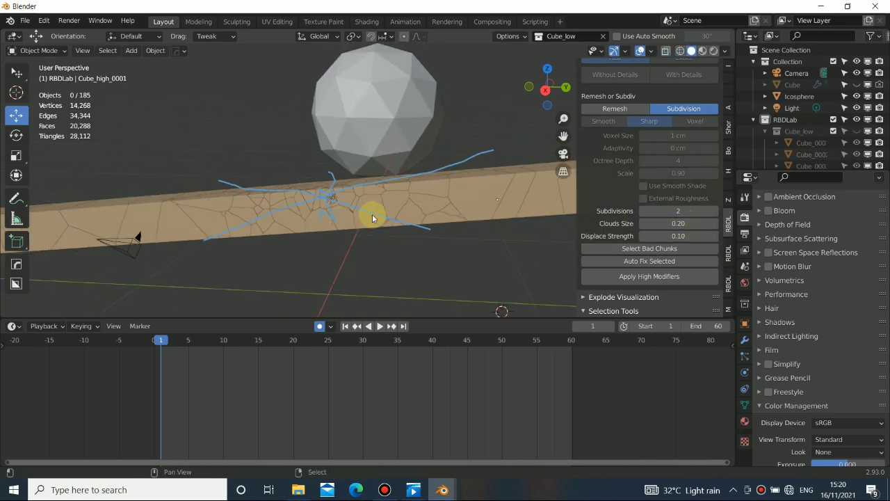
key(shift+z)
scroll(394, 207, up, 5)
key(shift+z)
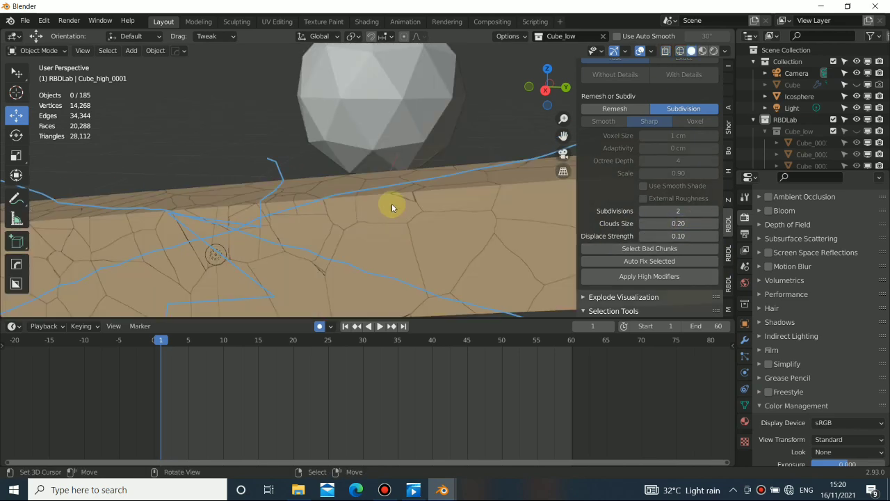
Try scaling and moving one chunk near the middle out of the bar to inspect its inner faces, and undo the move.
click(393, 202)
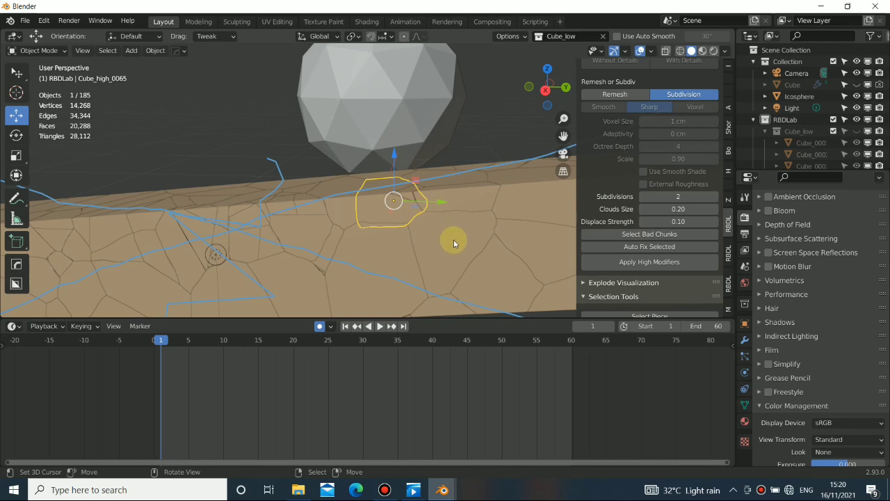
key(s)
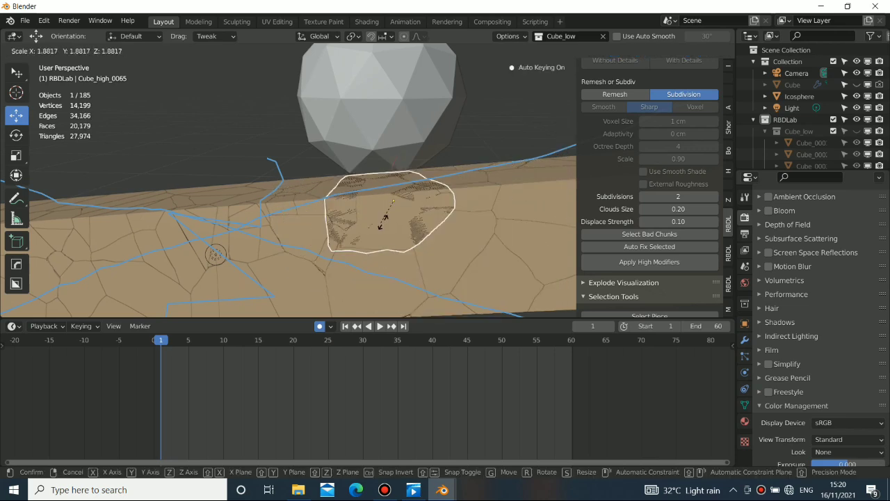
click(401, 221)
key(g)
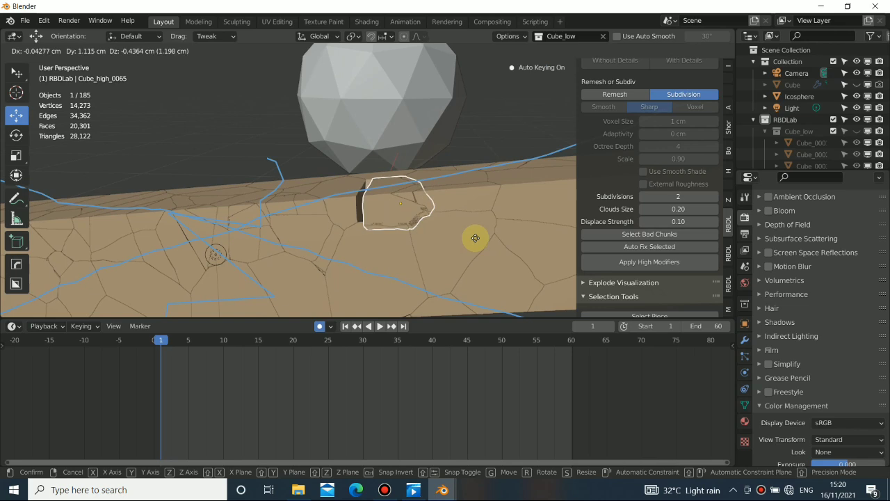
click(499, 250)
mouse_move(392, 210)
middle_down()
mouse_move(439, 251)
mouse_move(395, 224)
middle_up()
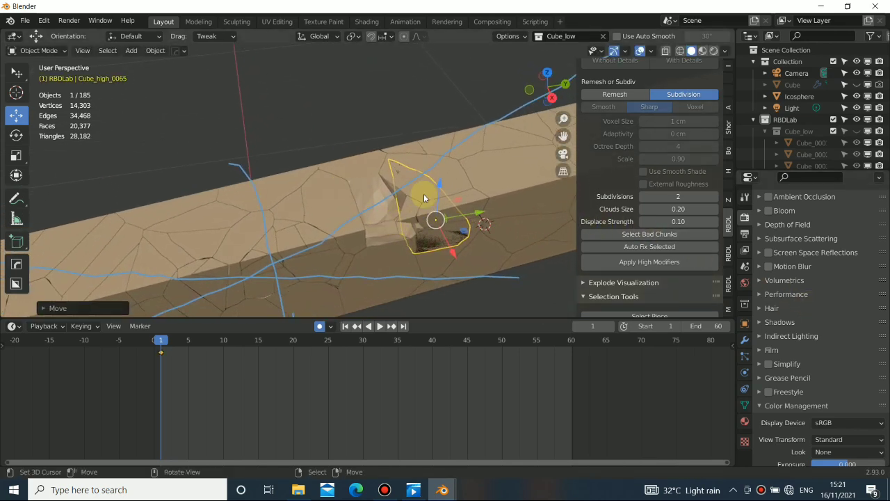
key(ctrl+z)
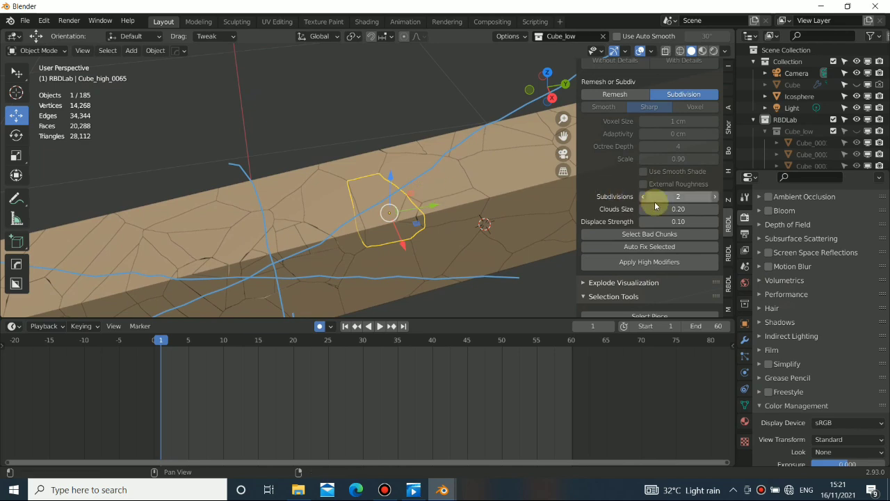
Try Clouds Size values of 0.26 and 0.23 on the detailed chunks, checking them in wireframe and solid shading, and restore 0.20.
key(shift+z)
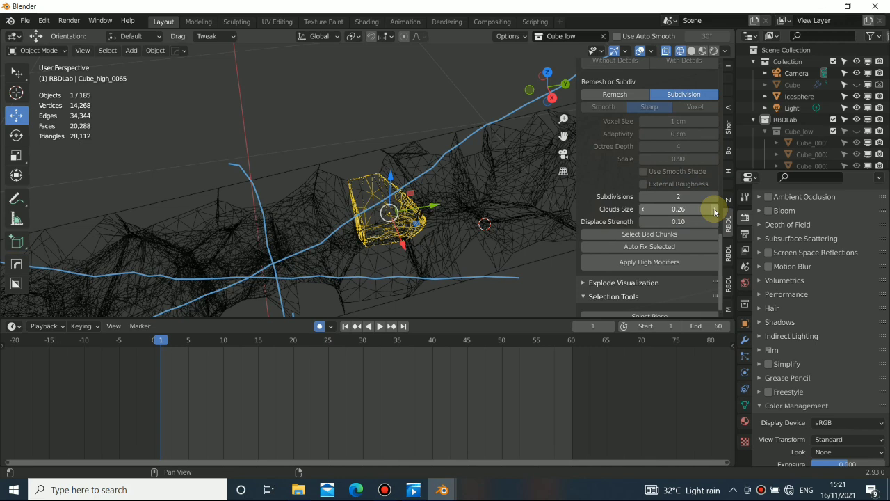
click(714, 209)
key(shift+z)
middle_drag(412, 222, 520, 228)
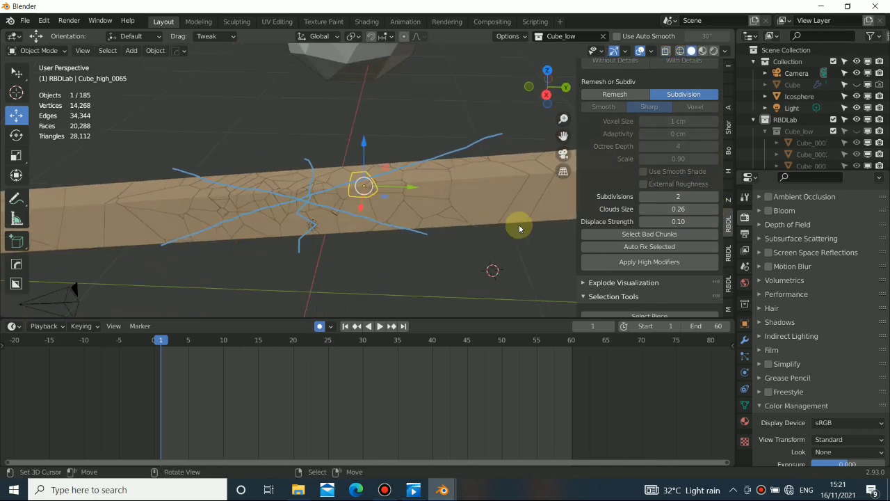
middle_drag(624, 215, 258, 223)
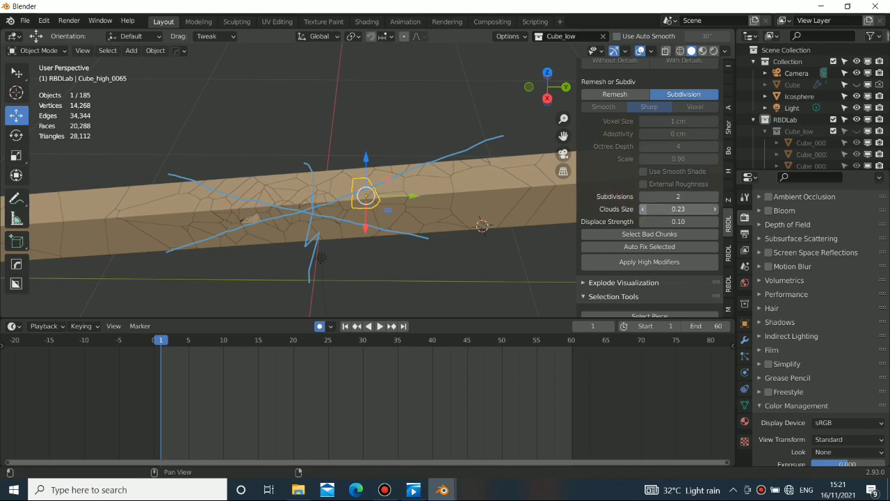
alt+drag(256, 251, 565, 209)
alt+drag(427, 233, 327, 187)
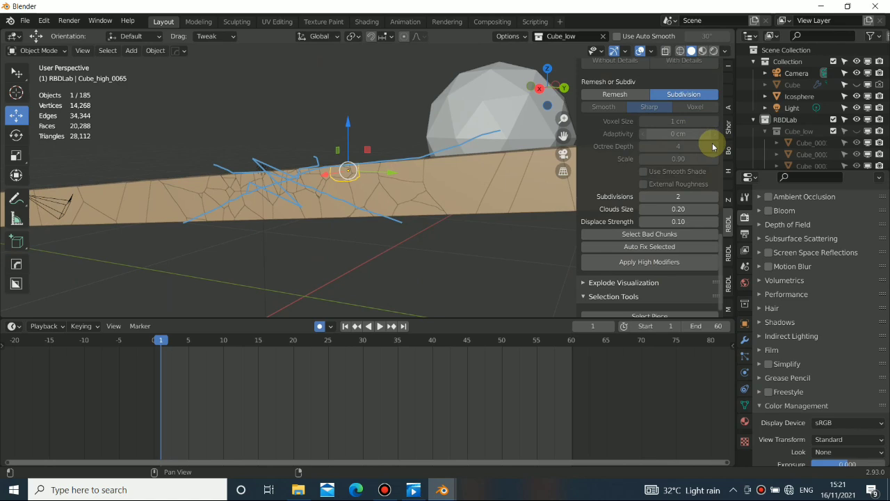
Clear the annotation strokes from the bar with RBDLab's Paint Tools, end the annotation and deselect the chunk.
scroll(710, 144, up, 10)
scroll(647, 143, up, 4)
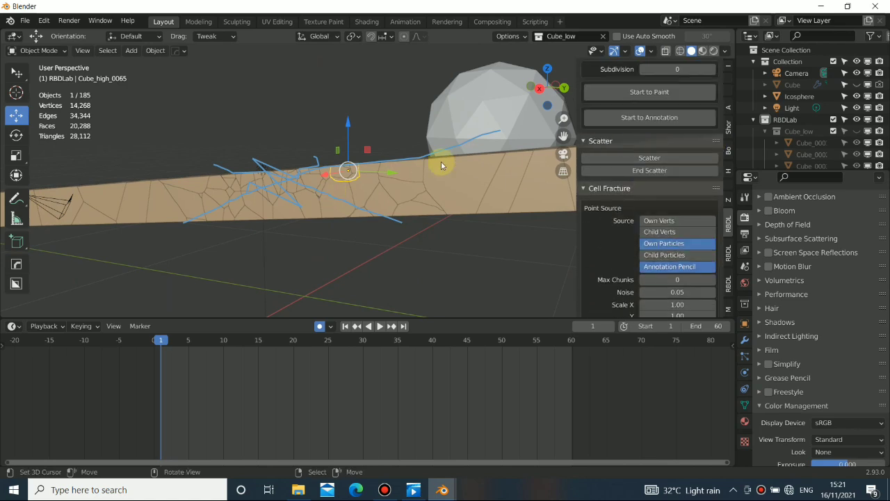
scroll(652, 134, up, 2)
click(649, 148)
click(647, 164)
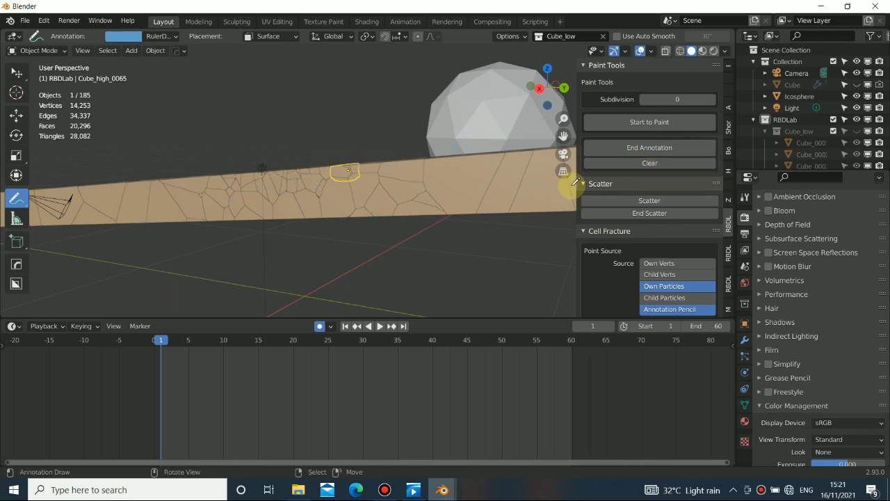
click(635, 148)
click(318, 222)
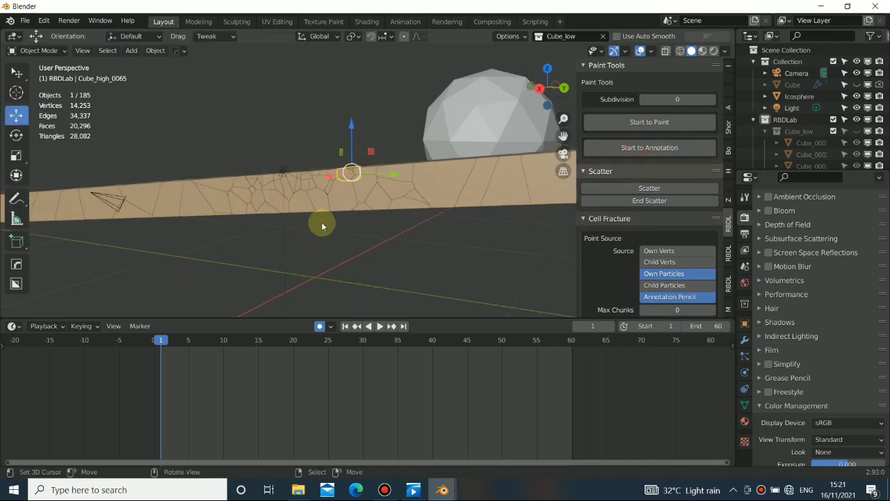
Apply the high modifiers to the detailed chunks in RBDLab's Fracture Details.
scroll(661, 246, down, 5)
scroll(486, 209, down, 3)
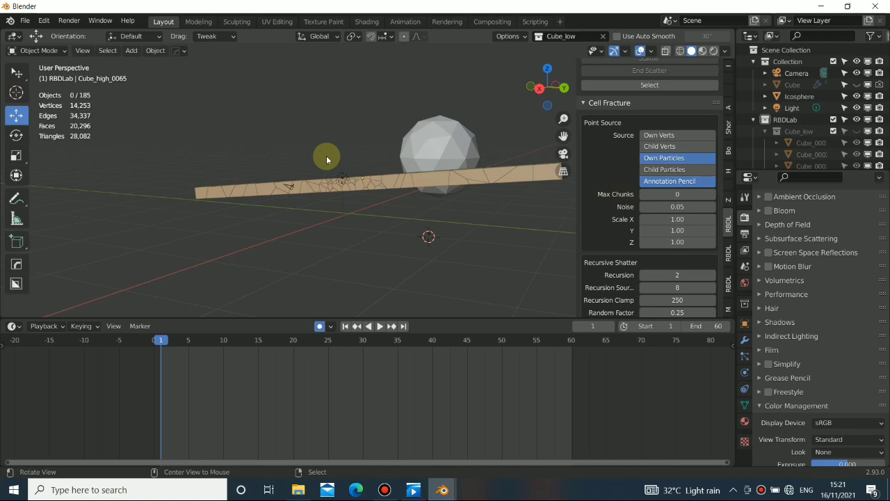
middle_drag(326, 155, 363, 177)
scroll(633, 261, down, 15)
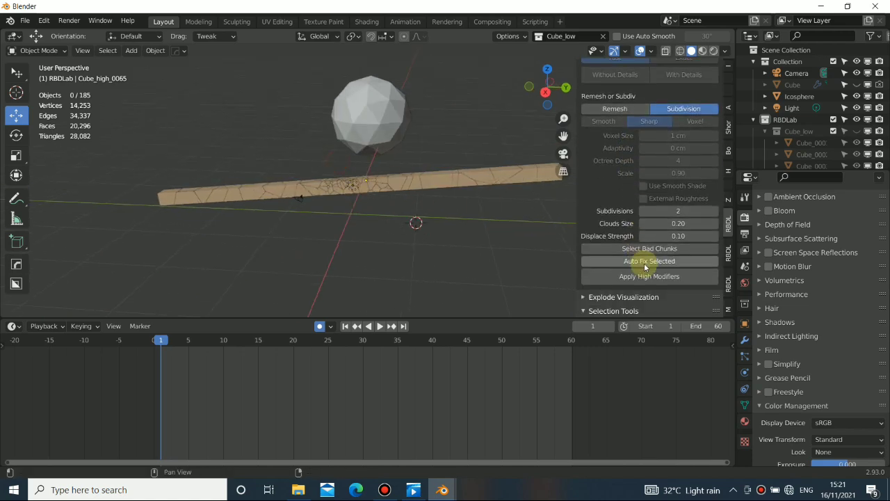
click(685, 279)
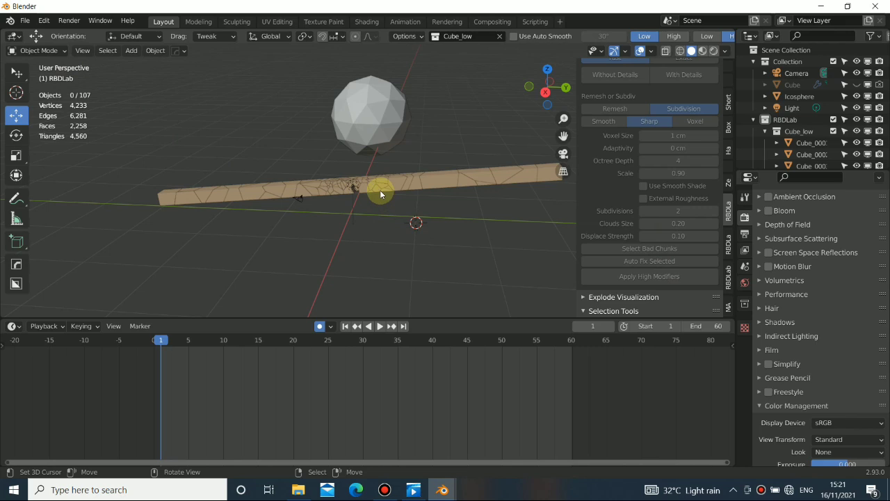
Examine the fractured middle of the low-detail bar from above, below and both sides.
scroll(379, 190, up, 5)
middle_drag(311, 206, 354, 185)
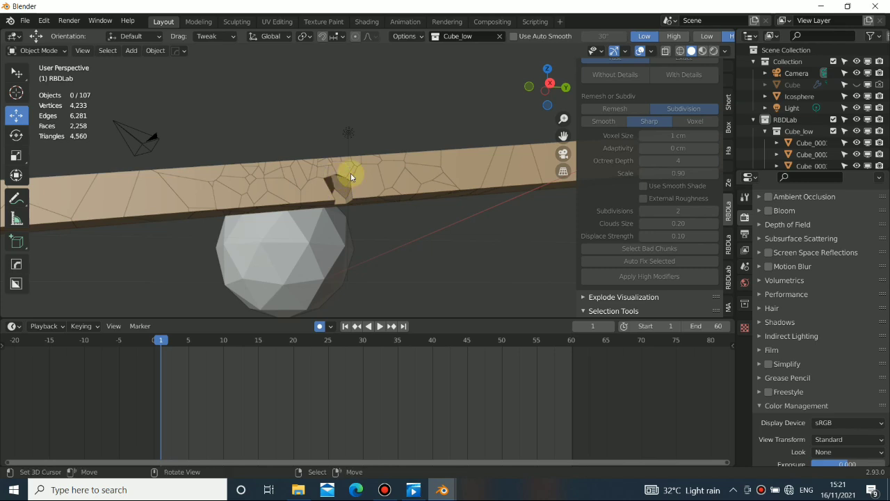
middle_drag(383, 194, 390, 175)
middle_drag(485, 115, 338, 188)
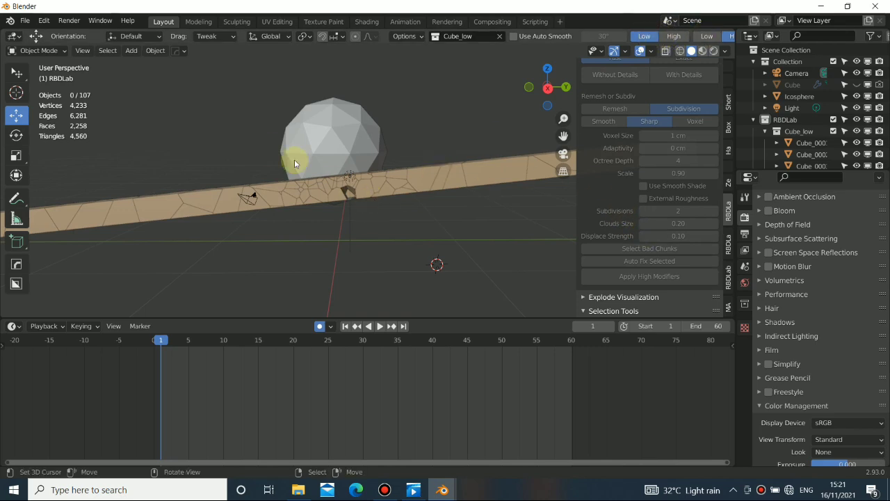
middle_drag(357, 143, 353, 180)
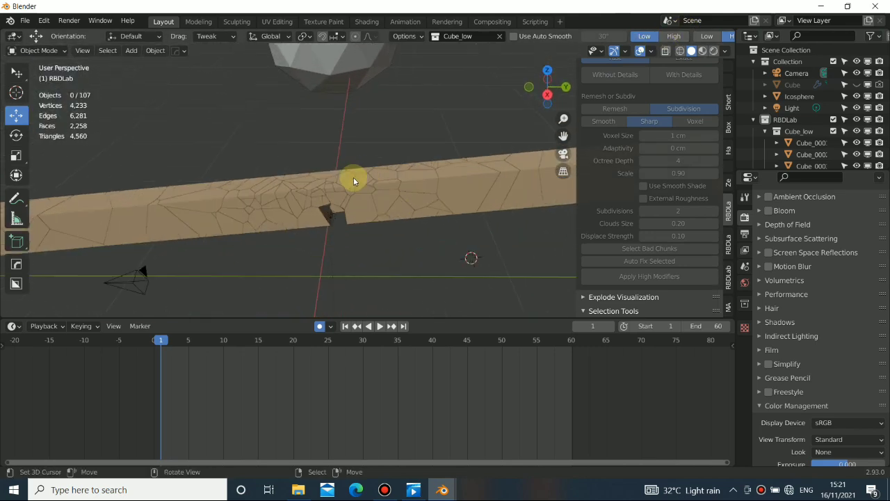
middle_drag(334, 232, 327, 183)
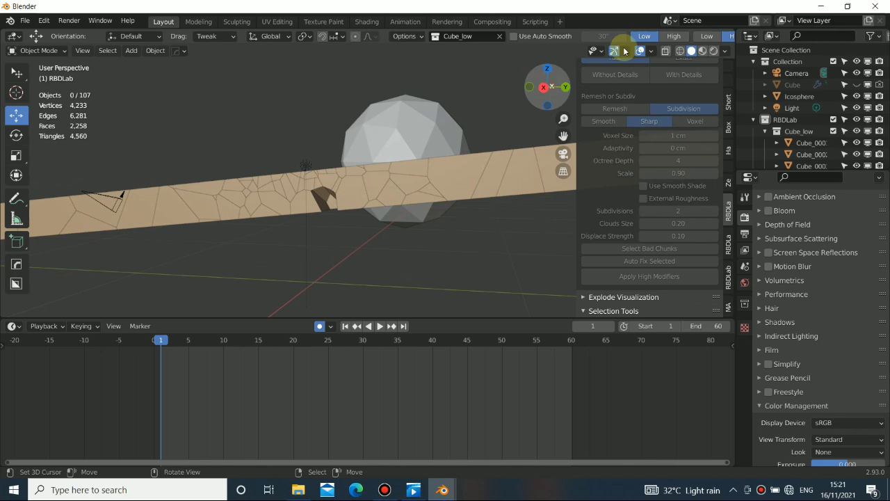
middle_drag(331, 141, 384, 223)
middle_drag(297, 264, 452, 199)
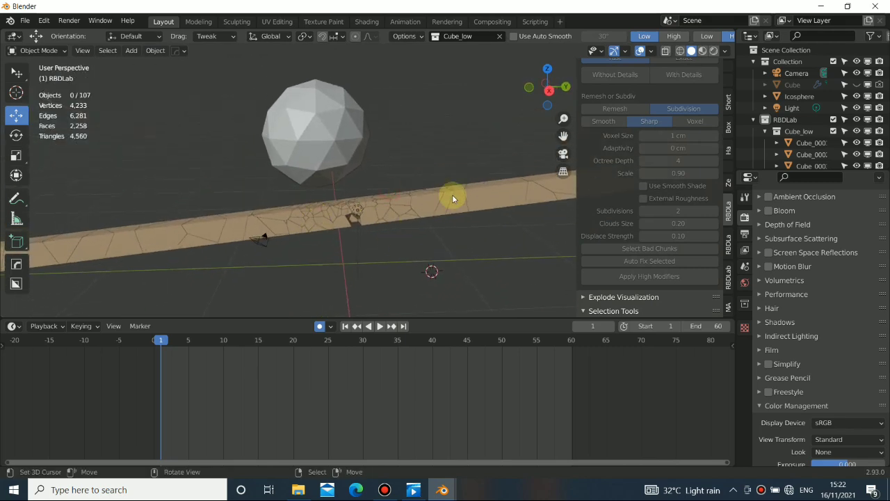
Compare the High and Low versions of the fractured bar, leaving the Low version displayed.
click(674, 36)
middle_drag(274, 260, 343, 206)
click(641, 36)
click(673, 36)
click(644, 36)
middle_drag(416, 145, 694, 195)
middle_drag(392, 247, 621, 149)
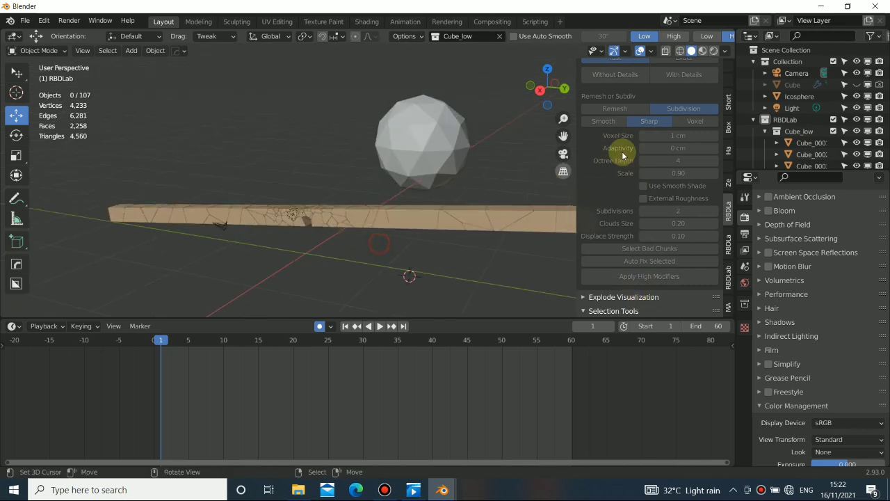
Add a ground plane beneath the bar from RBDLab's rigid body settings.
click(727, 244)
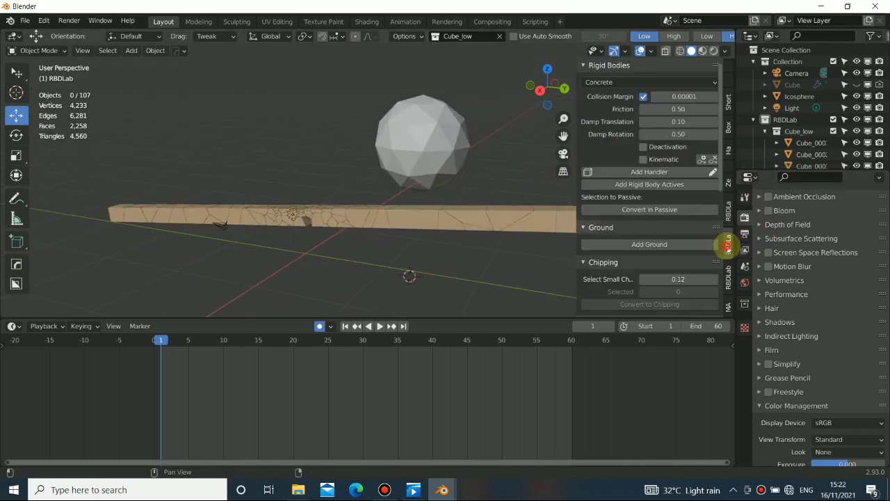
middle_drag(378, 205, 533, 233)
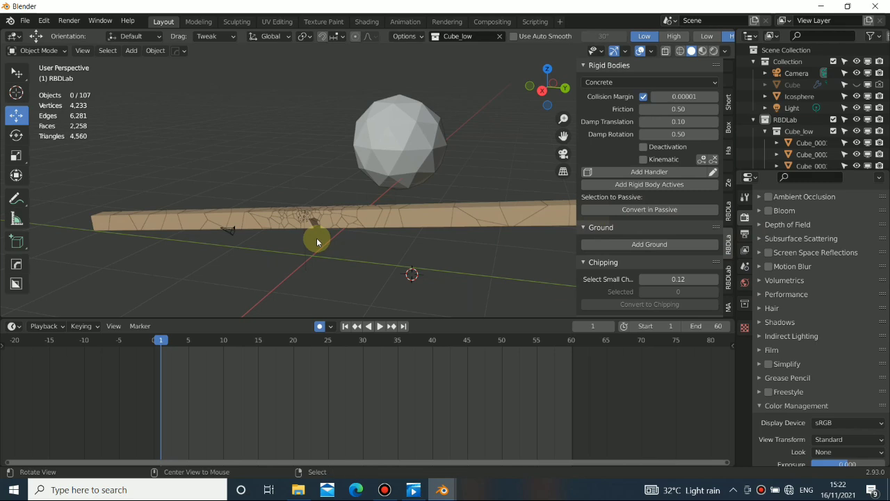
middle_drag(317, 241, 383, 234)
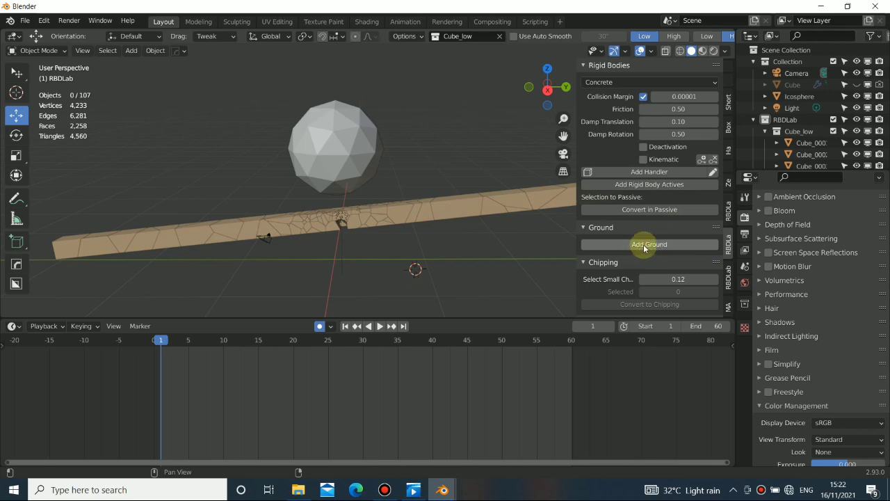
click(644, 248)
Play the animation with the ground in place, stop it and return to the first frame.
middle_drag(334, 240, 359, 231)
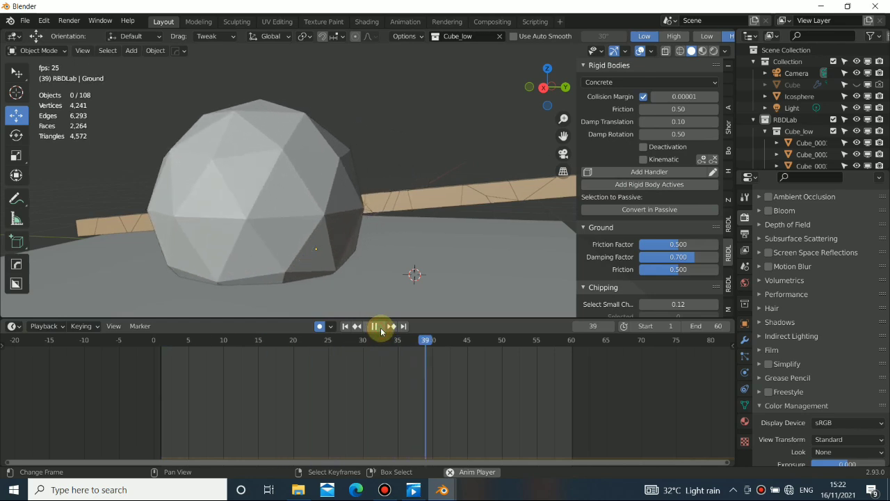
click(380, 331)
click(348, 328)
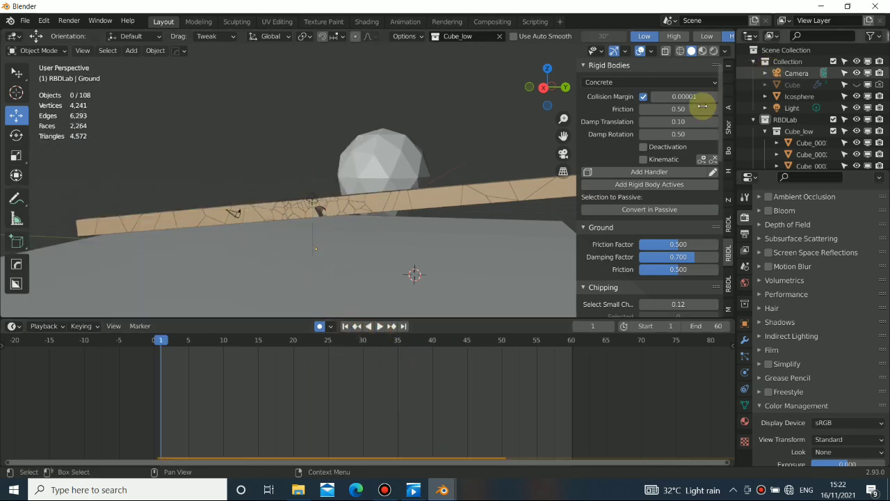
Add active rigid bodies with the Concrete preset to the bar's chunks, and play the simulation with Auto Keying off before returning to frame 1.
click(649, 184)
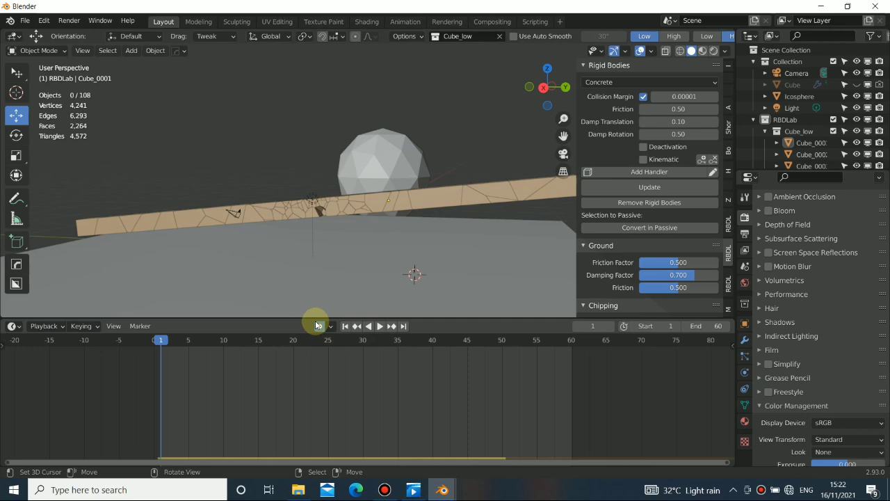
click(379, 325)
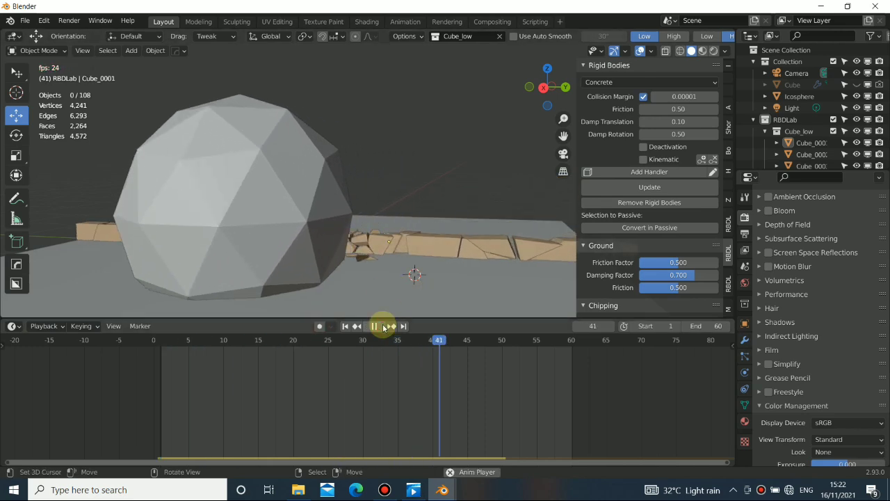
click(381, 327)
middle_drag(387, 209, 269, 220)
scroll(301, 252, down, 3)
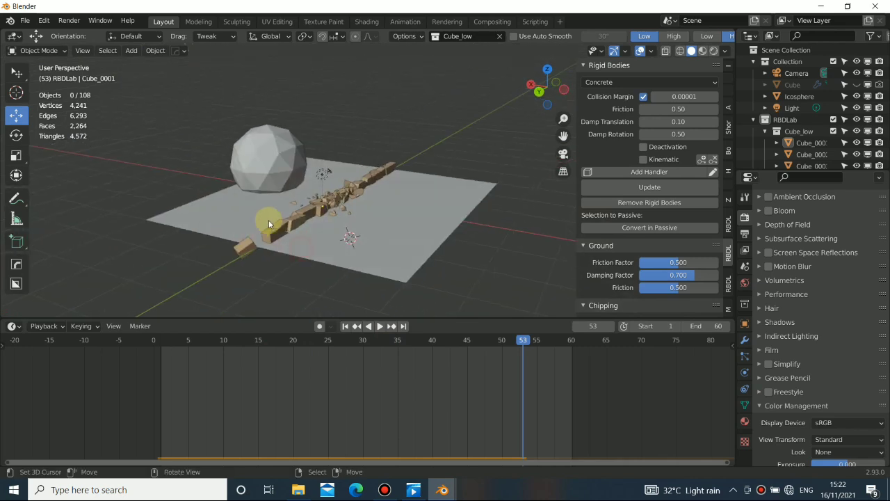
scroll(294, 202, up, 2)
click(345, 326)
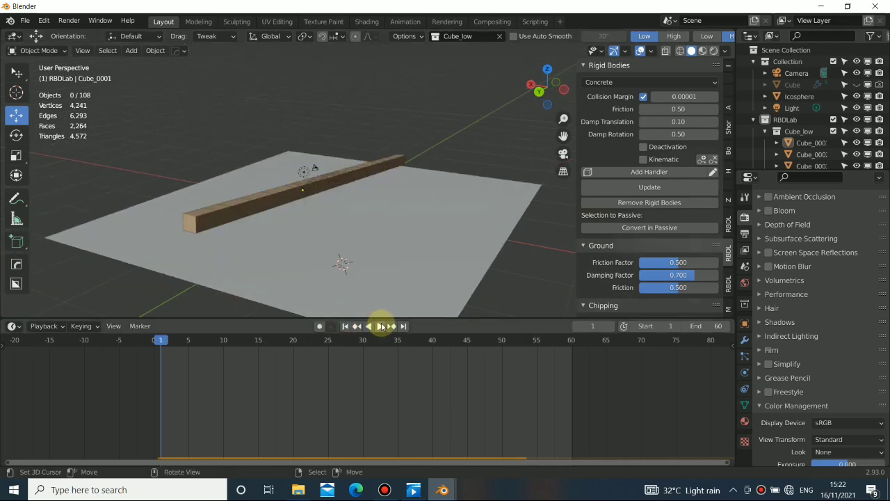
Play the destruction simulation with the Concrete rigid bodies, stop it and return to the first frame.
click(379, 326)
click(381, 326)
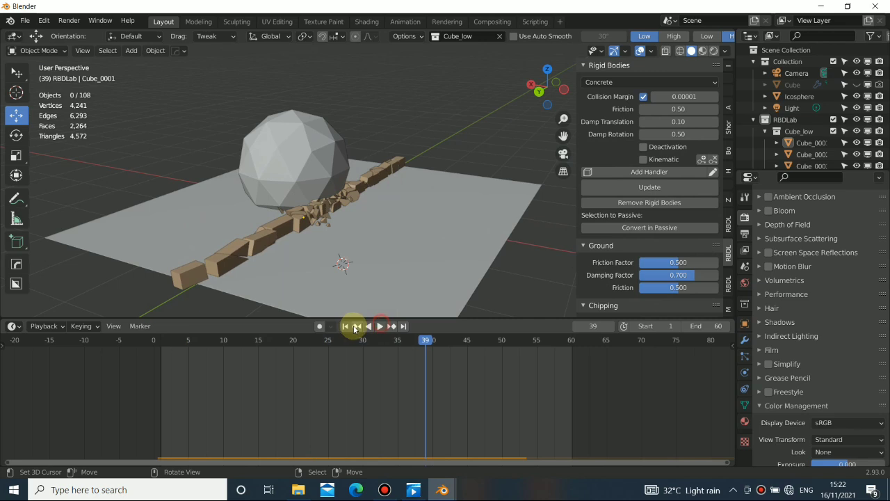
click(345, 326)
scroll(447, 232, down, 3)
middle_drag(458, 219, 414, 253)
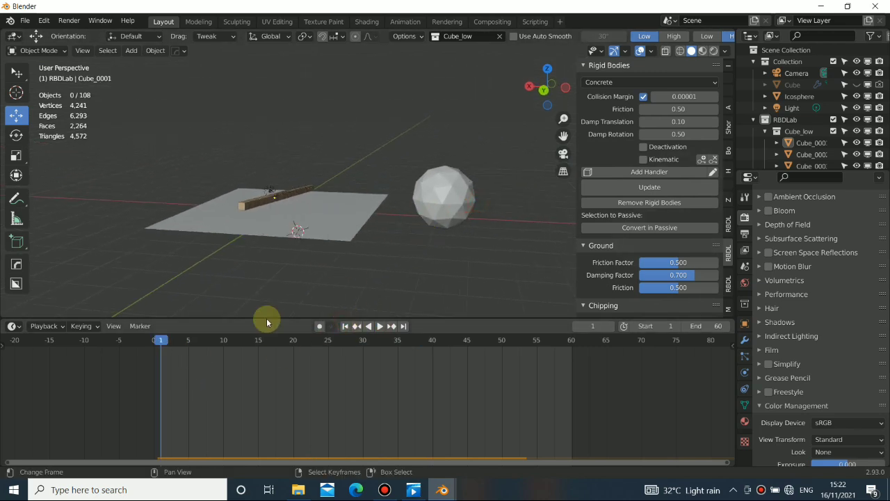
Select the icosphere and scrub its animation from frame 10 to examine its path against the bar.
click(424, 232)
click(223, 369)
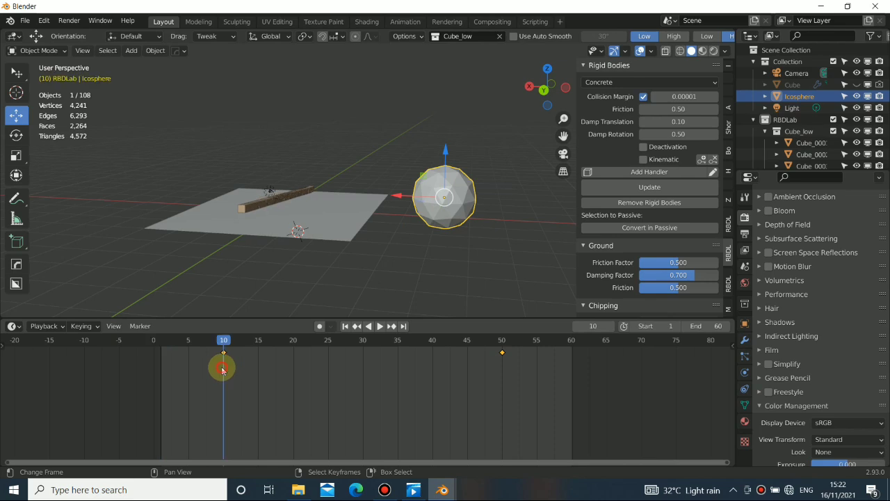
key(KP_5)
key(KP_3)
drag(239, 353, 335, 354)
middle_drag(468, 212, 355, 229)
drag(338, 388, 341, 369)
middle_drag(346, 231, 390, 223)
Raise the icosphere slightly along Z in right orthographic view at frames 10 and 50, turning on Auto Keying.
click(222, 369)
middle_drag(320, 271, 356, 253)
key(KP_3)
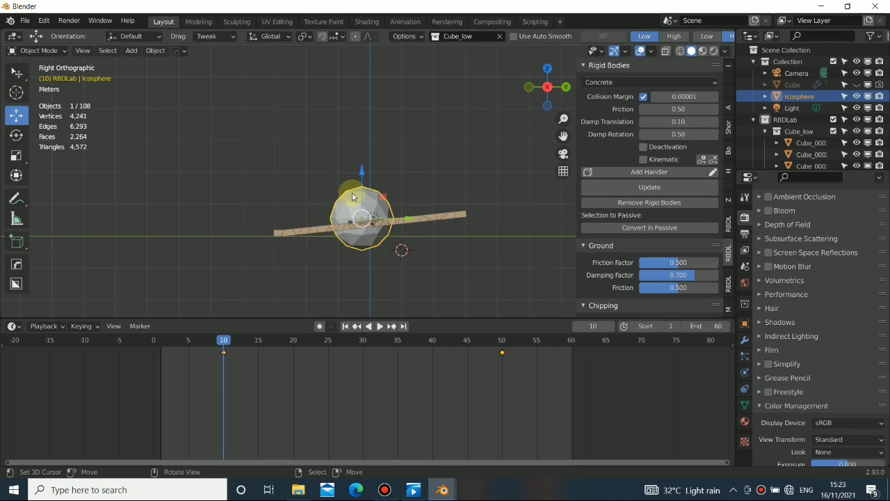
drag(368, 174, 362, 156)
click(319, 326)
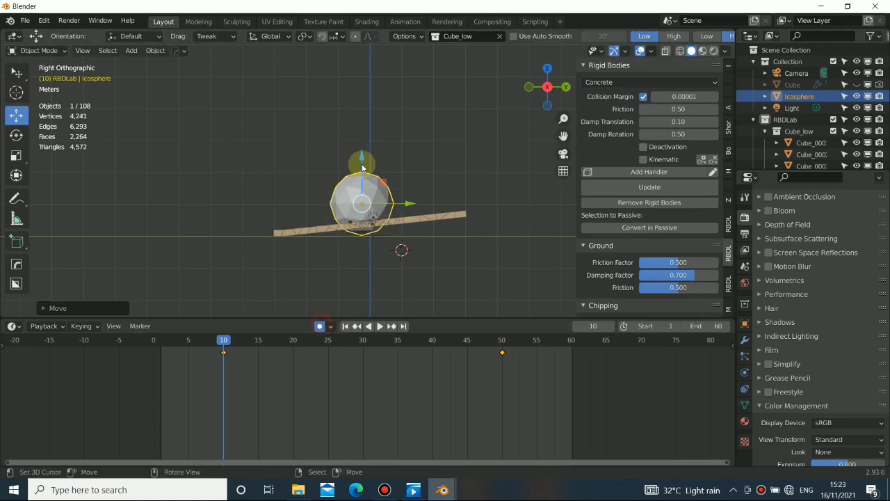
click(502, 370)
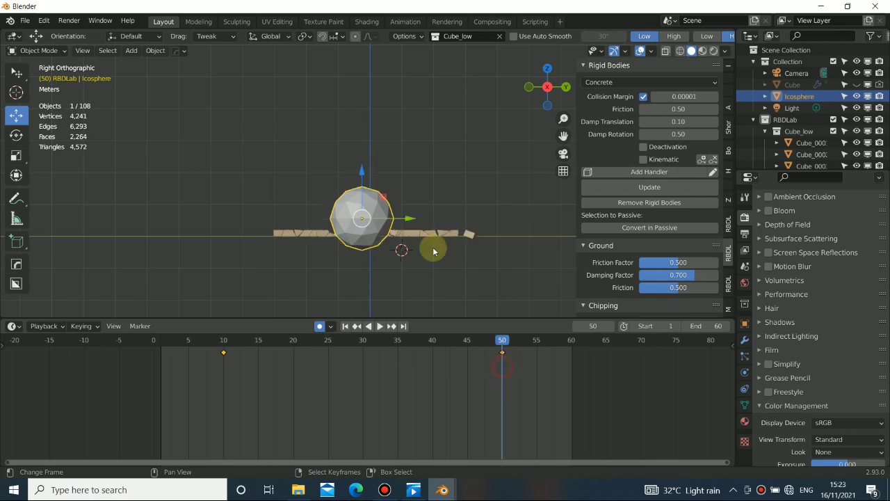
drag(367, 165, 364, 157)
Play the simulation with the icosphere at its raised height and return to the first frame.
middle_drag(358, 203, 235, 238)
click(345, 327)
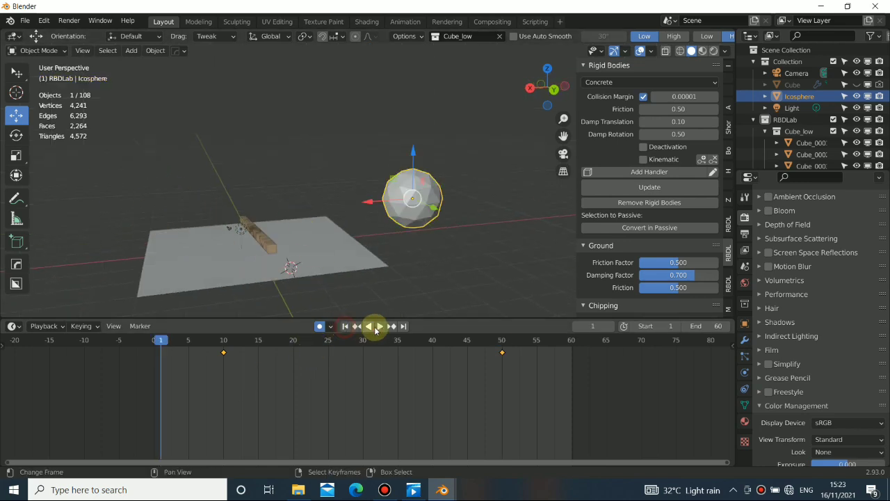
click(381, 326)
click(345, 326)
Play the impact close to the bar and scrub to frame 35 to examine the breaking chunks.
middle_drag(215, 249, 313, 249)
scroll(313, 249, up, 5)
shift+middle_drag(355, 159, 417, 303)
click(375, 325)
middle_drag(282, 192, 312, 218)
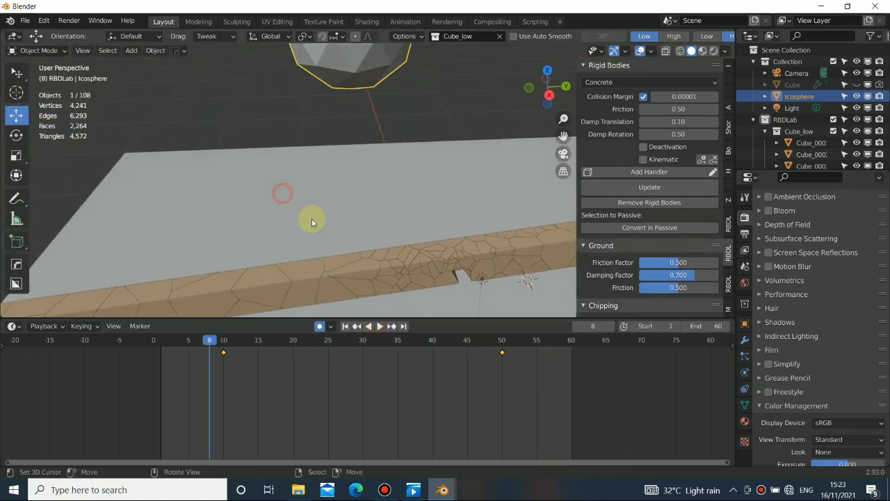
scroll(312, 218, down, 4)
drag(340, 337, 396, 376)
middle_drag(422, 272, 401, 173)
middle_drag(541, 109, 605, 73)
Display the High version of the bar at frame 35 and compare its fragments up close with the Low version.
click(673, 39)
alt+drag(199, 275, 251, 212)
scroll(335, 237, up, 6)
alt+drag(217, 203, 325, 214)
middle_drag(326, 218, 380, 153)
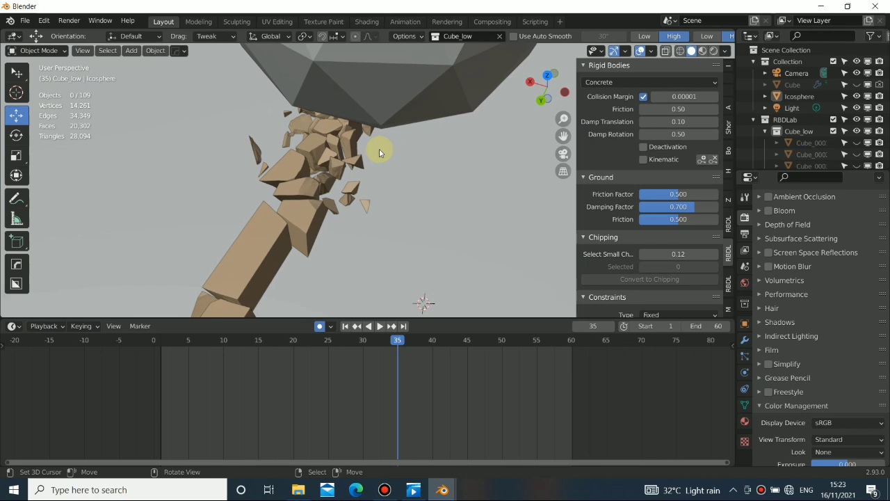
scroll(349, 177, up, 5)
middle_drag(255, 211, 310, 179)
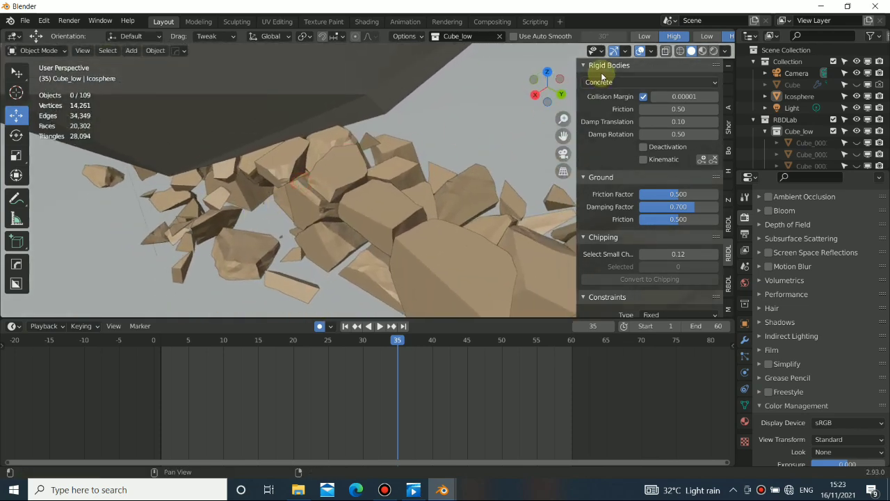
click(644, 37)
click(672, 37)
Scrub back to frame 11, add an active rigid body to the icosphere and enable its Animated option.
scroll(304, 214, down, 5)
middle_drag(304, 214, 331, 192)
scroll(331, 191, down, 5)
drag(298, 407, 230, 402)
middle_drag(334, 278, 386, 132)
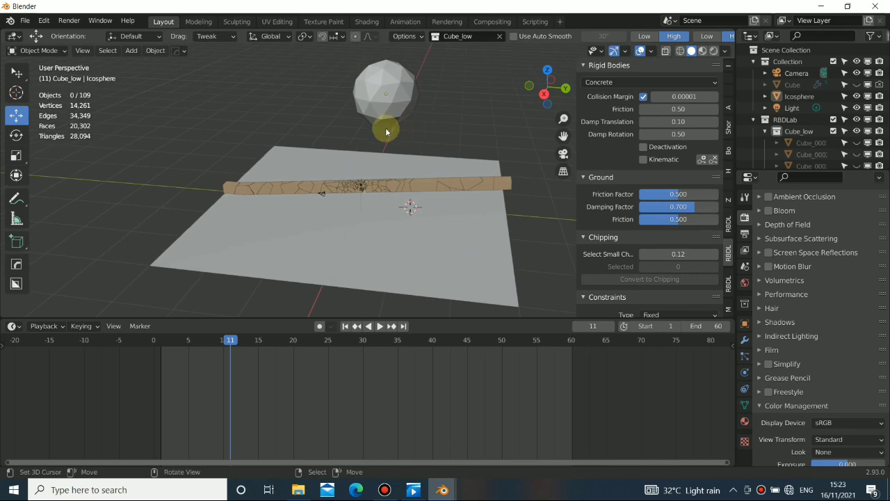
click(401, 92)
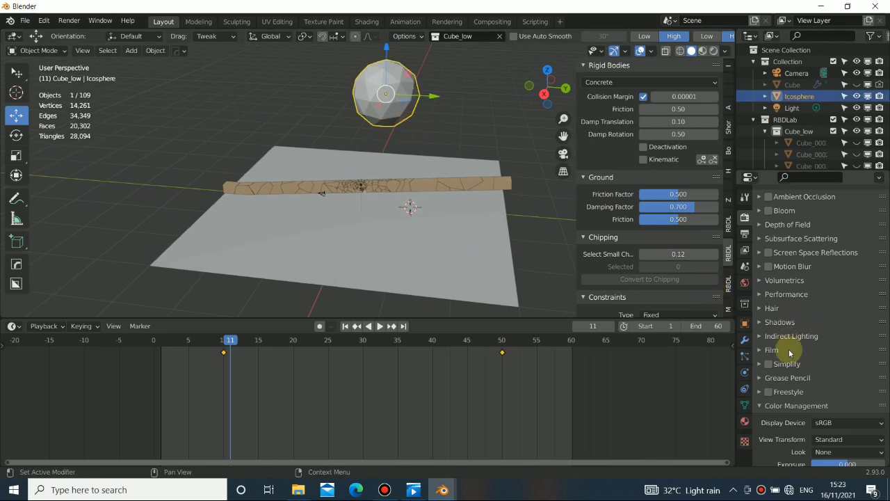
click(745, 339)
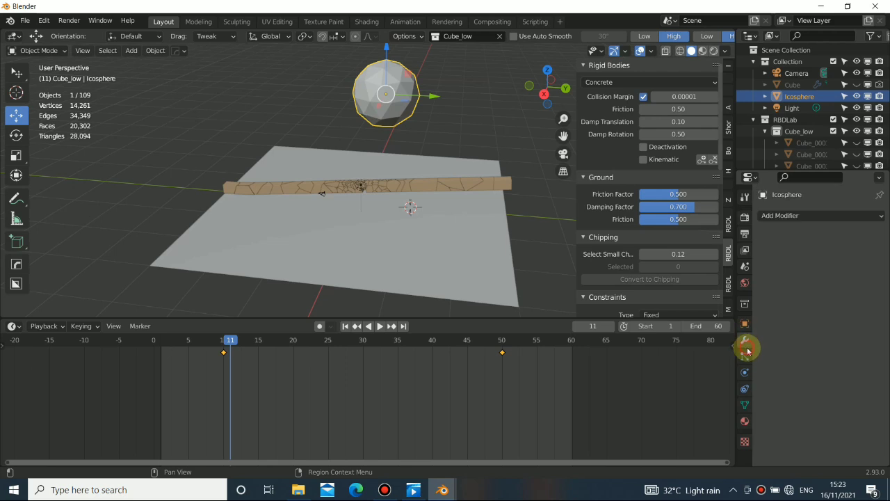
click(744, 371)
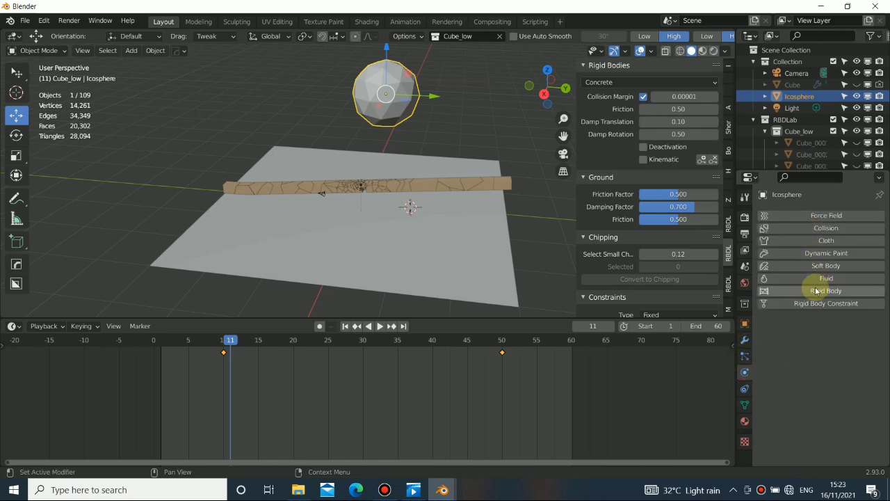
click(805, 292)
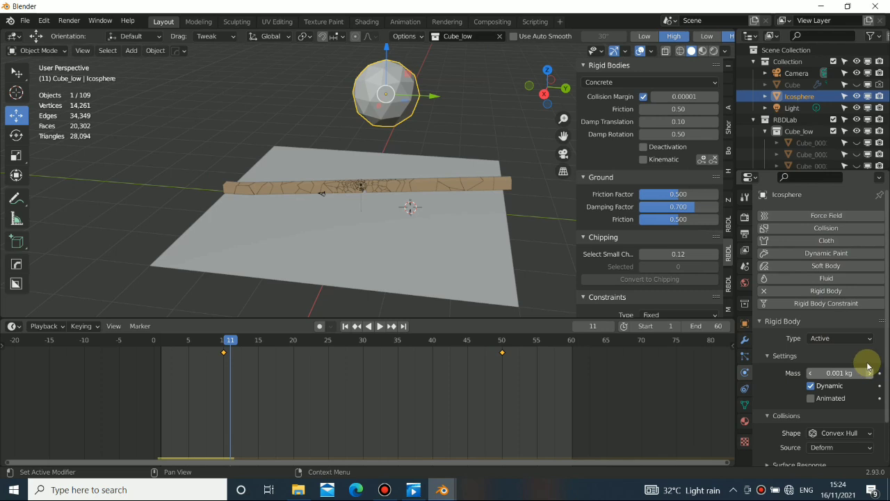
click(810, 399)
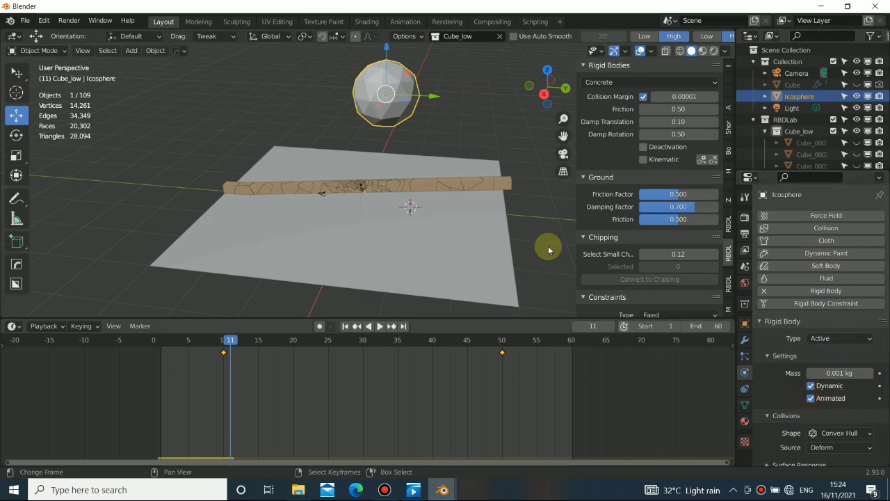
Play the simulation from the first frame with the icosphere's animated rigid body, stop it and return to frame 1.
click(345, 326)
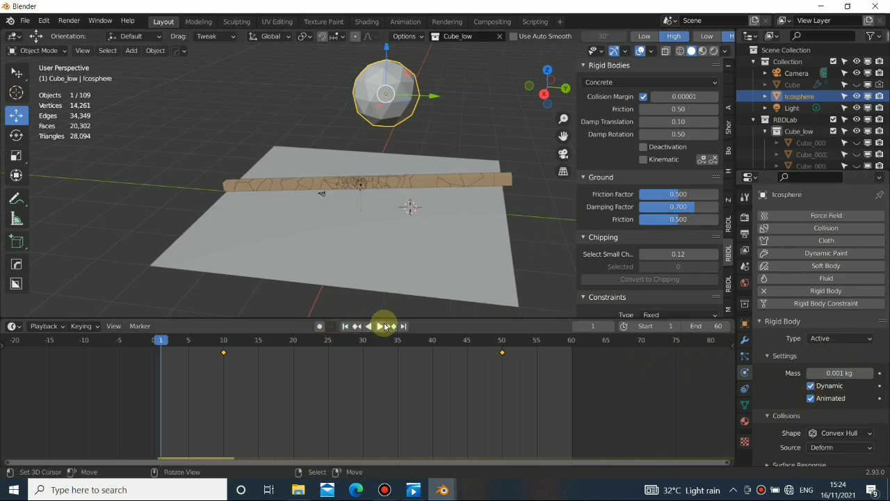
click(384, 326)
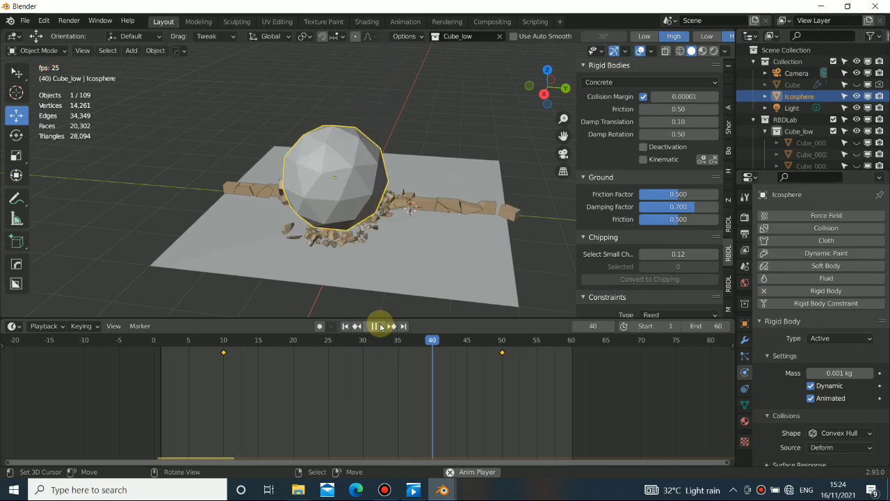
click(376, 325)
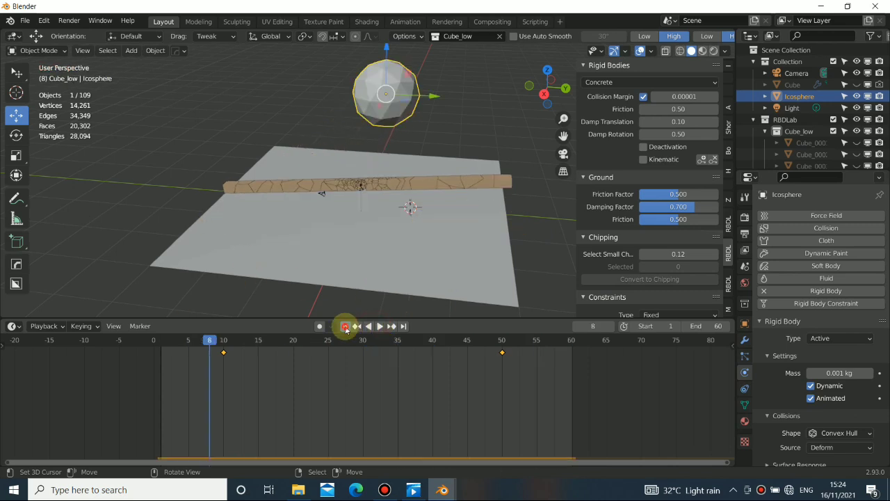
click(345, 326)
Enable Deactivation in RBDLab's rigid body settings and display the Low version of the bar.
alt+drag(358, 234, 380, 239)
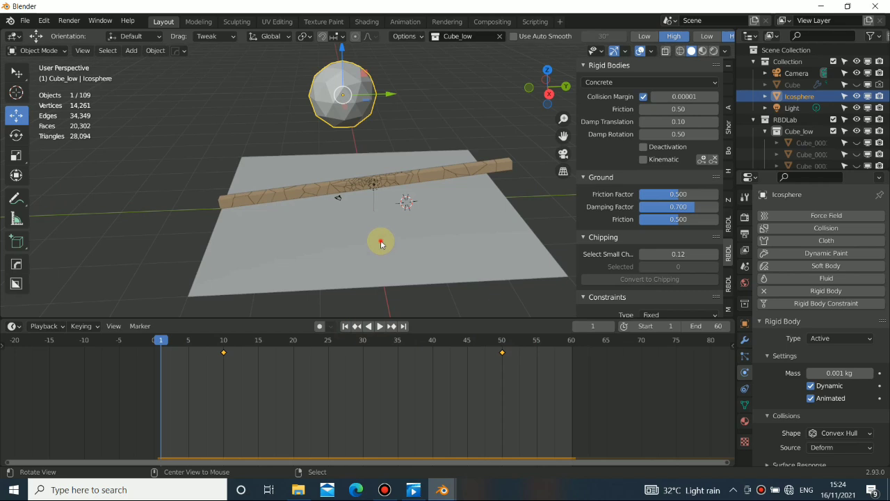
middle_drag(381, 244, 436, 200)
middle_drag(406, 163, 424, 201)
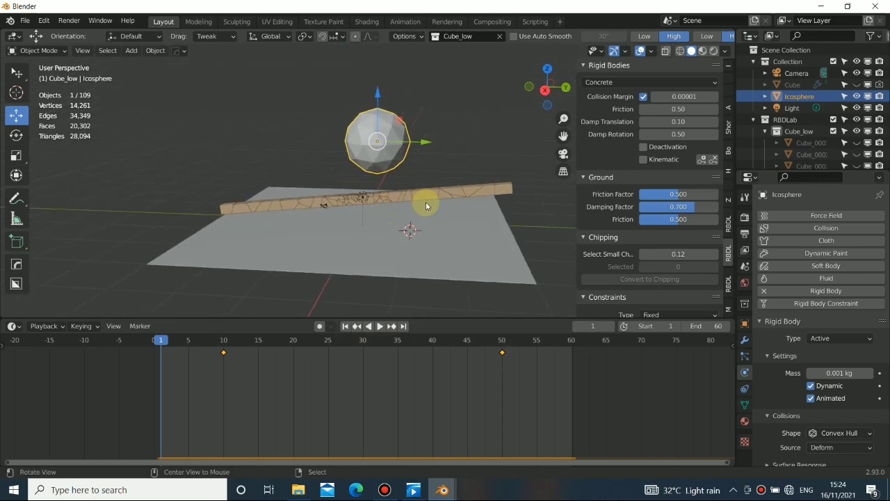
scroll(647, 218, down, 3)
scroll(653, 208, up, 3)
scroll(654, 218, down, 4)
scroll(659, 170, up, 4)
click(644, 147)
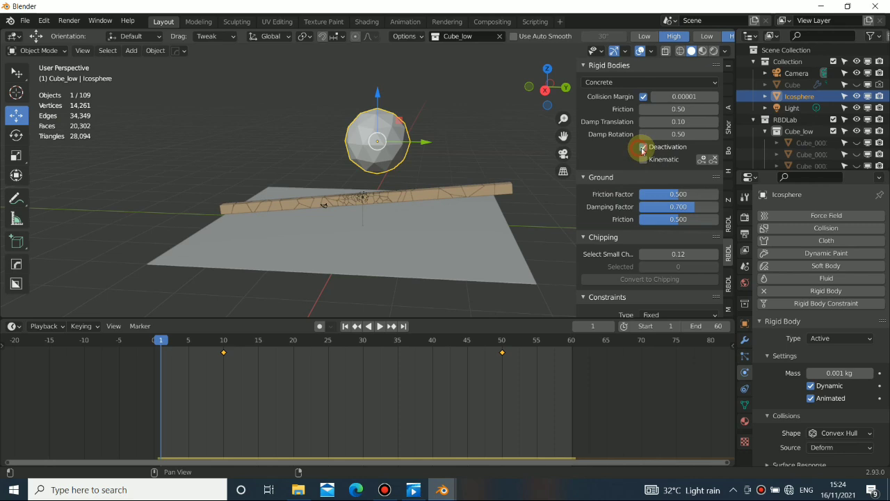
click(403, 196)
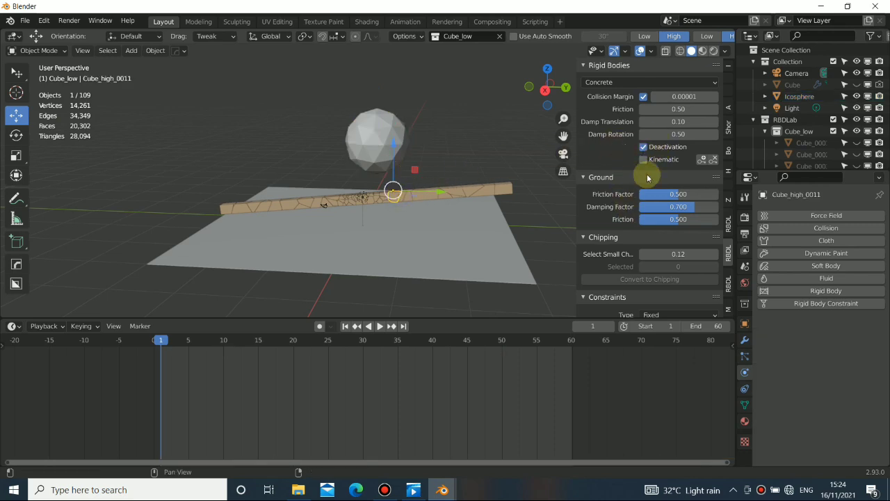
click(372, 199)
click(645, 39)
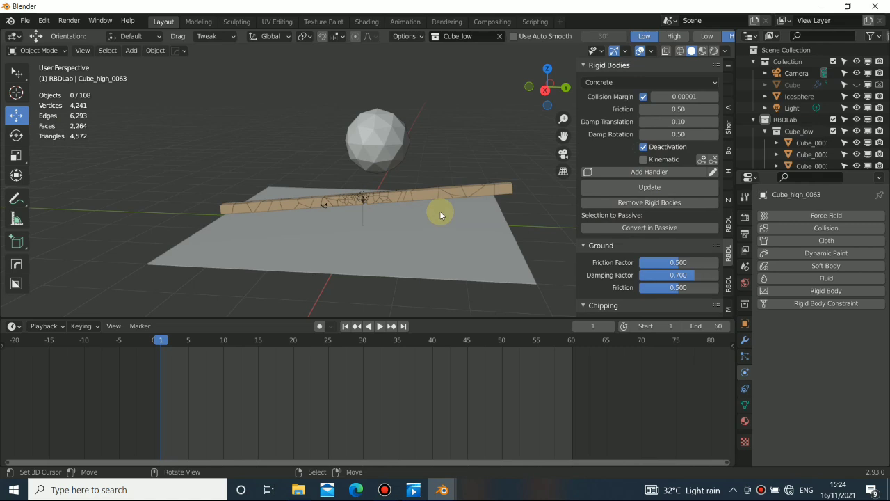
Update the chunks' rigid bodies with the Deactivation setting and play the simulation, stopping at frame 34.
click(643, 187)
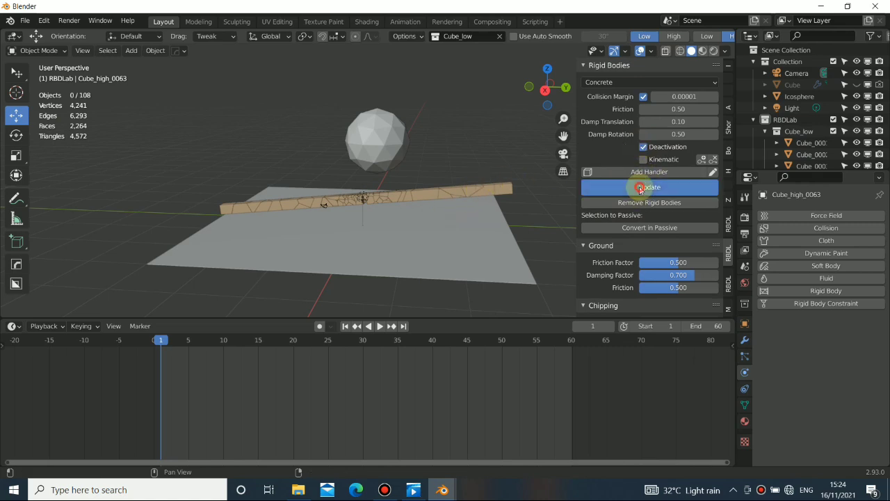
click(379, 327)
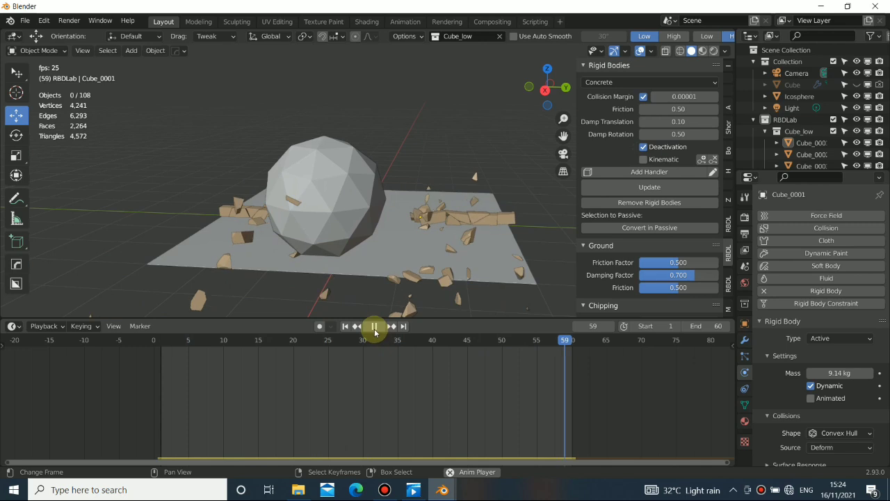
click(374, 325)
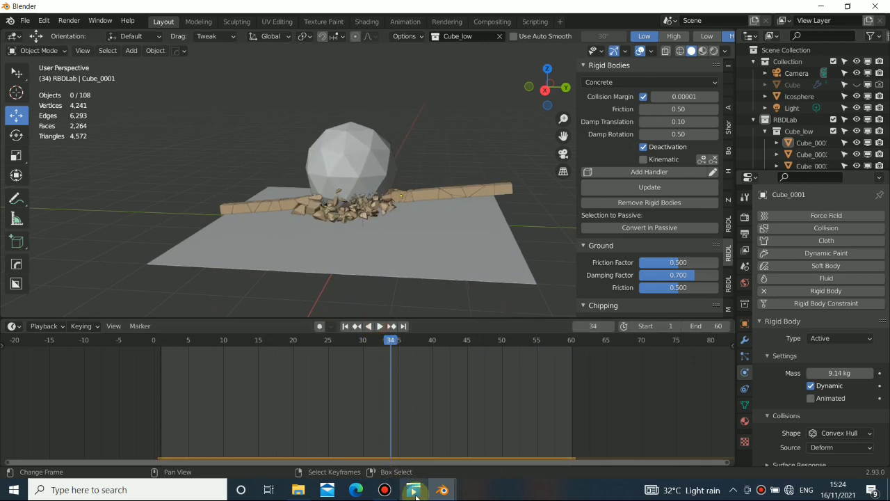
Switch to the video player, play the "pacman 2.0 shot 18" clip, rewind it and minimize the player.
click(413, 490)
drag(319, 325, 276, 325)
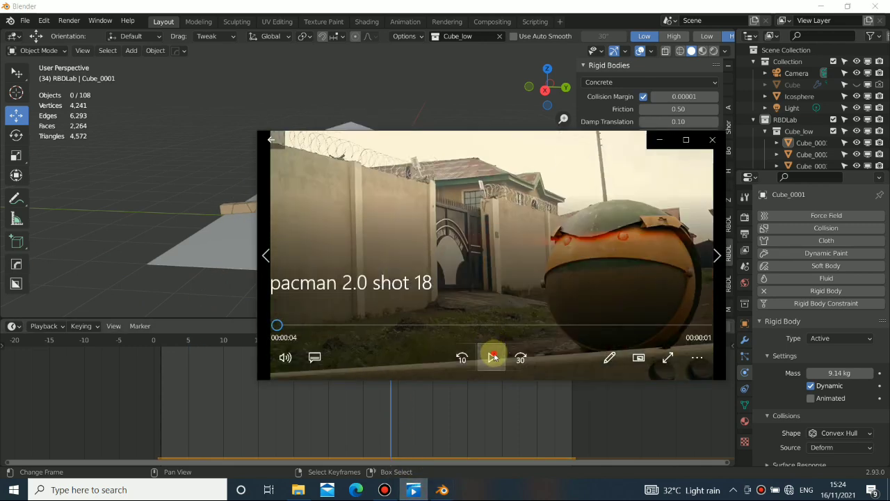
click(493, 357)
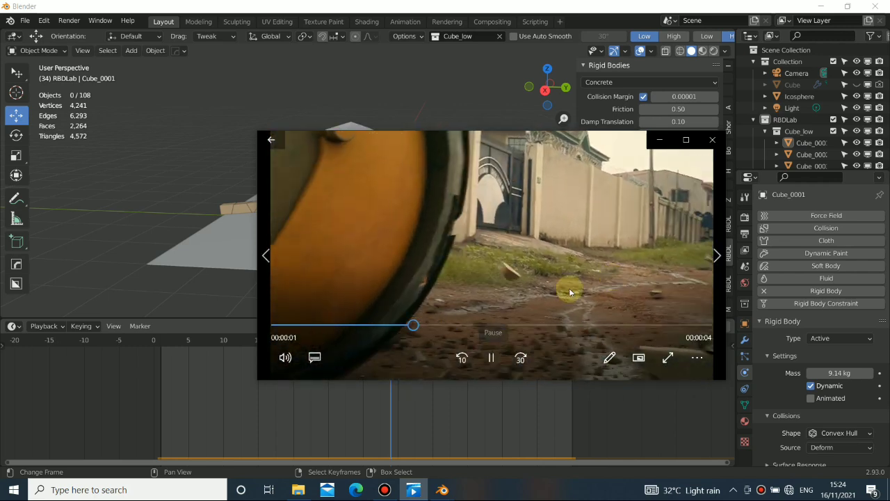
click(493, 356)
drag(470, 324, 281, 325)
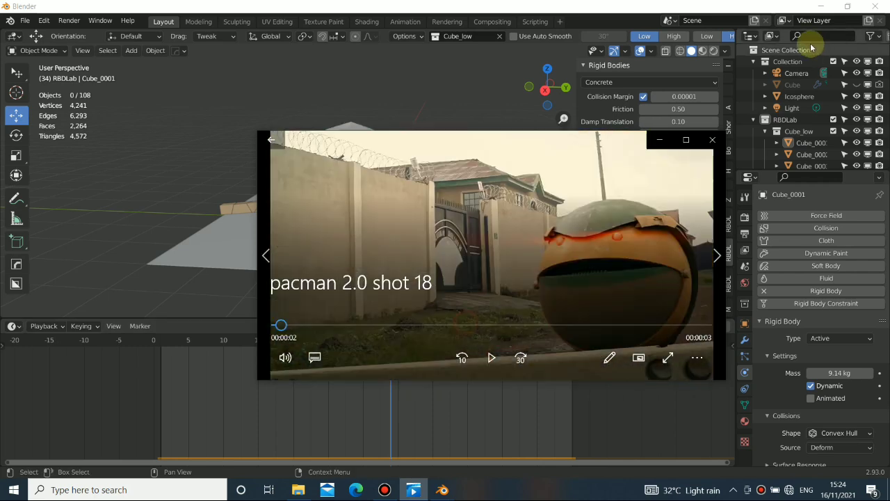
click(661, 142)
Play the simulation in Blender to frame 42, examine the scattered debris from another angle and return to the first frame.
click(355, 327)
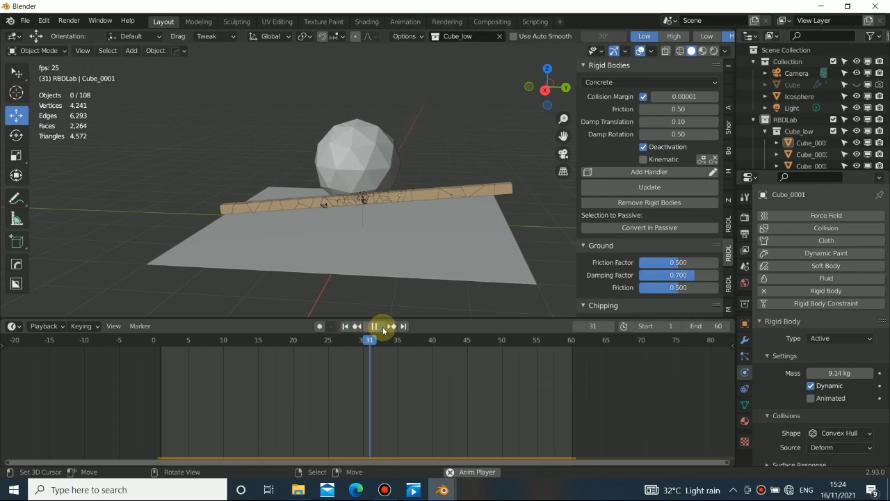
click(382, 329)
middle_drag(434, 219, 299, 179)
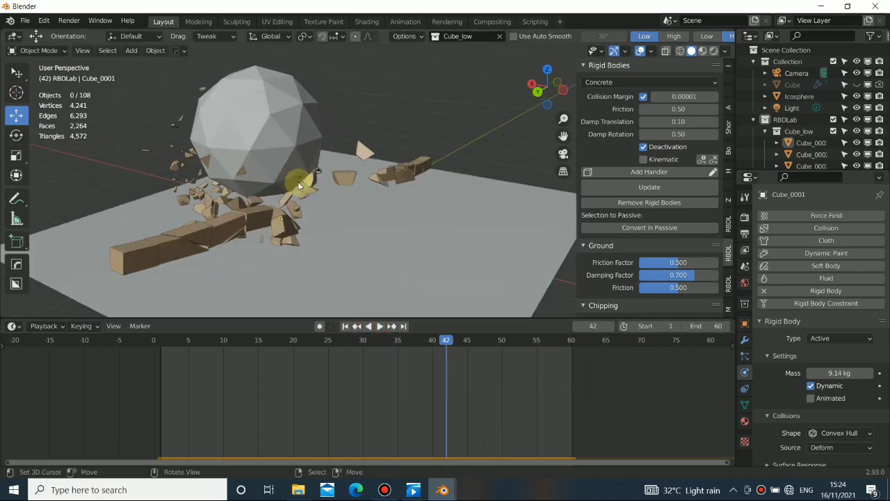
click(346, 326)
Add Fixed, breakable glue constraints to the bar's chunks with a glue strength of 420, 100 iterations and a search area of 5.
middle_drag(352, 276, 446, 206)
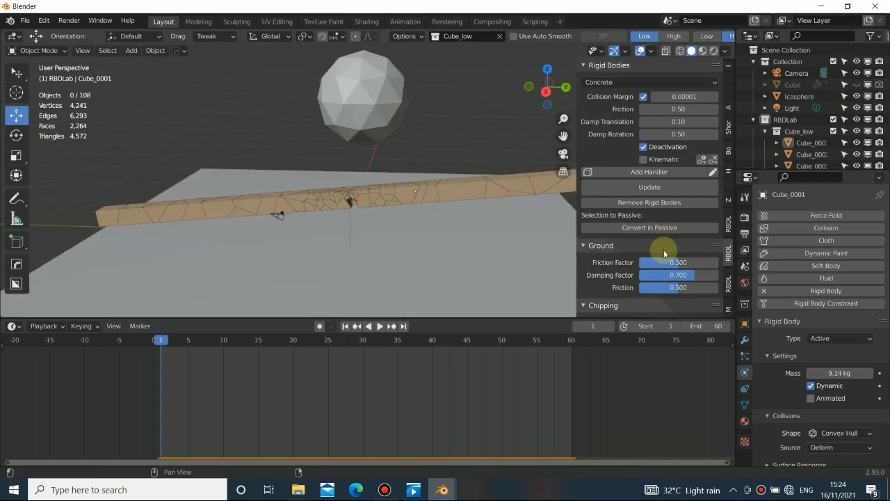
scroll(663, 250, down, 5)
scroll(647, 224, down, 2)
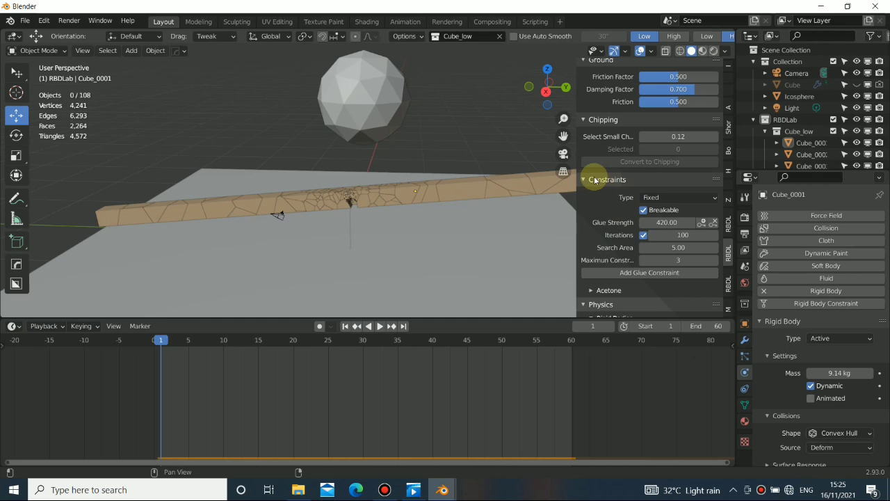
middle_drag(374, 210, 431, 228)
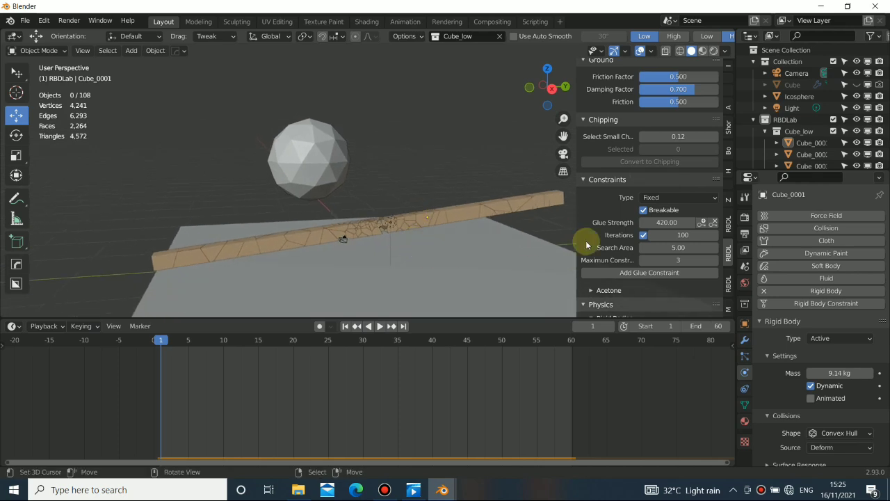
middle_drag(386, 279, 542, 210)
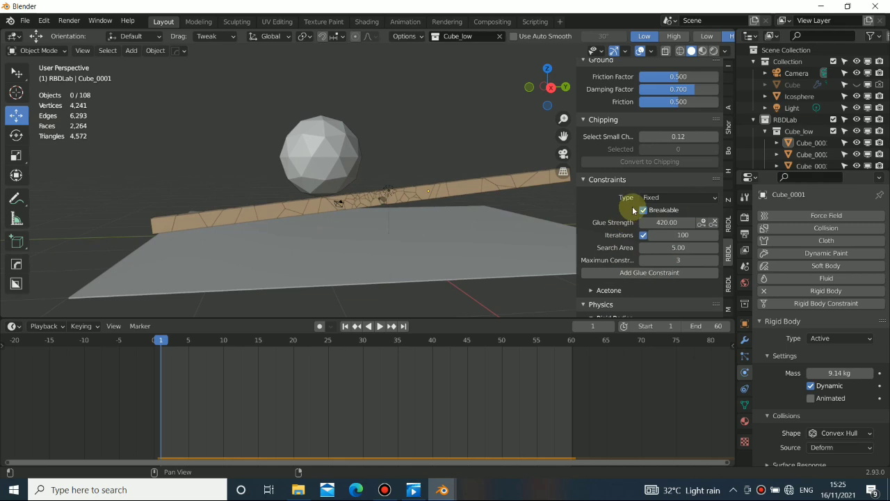
middle_drag(347, 181, 376, 190)
middle_drag(716, 190, 341, 199)
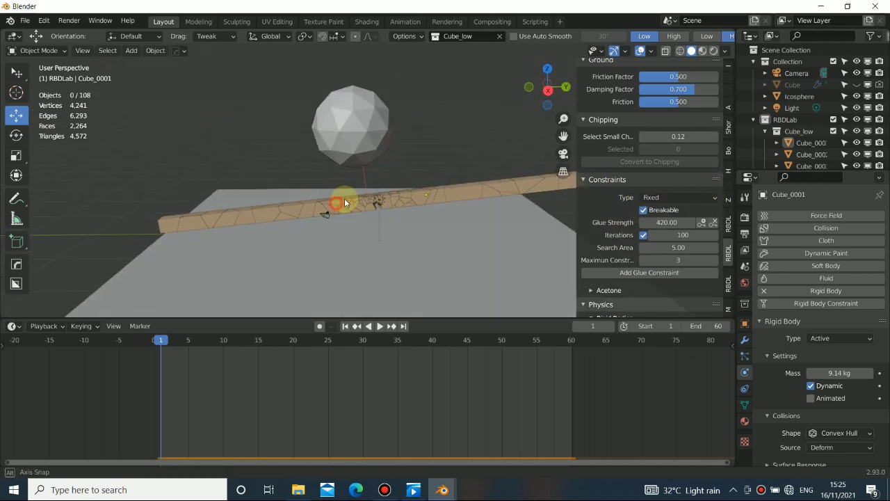
click(653, 271)
click(652, 272)
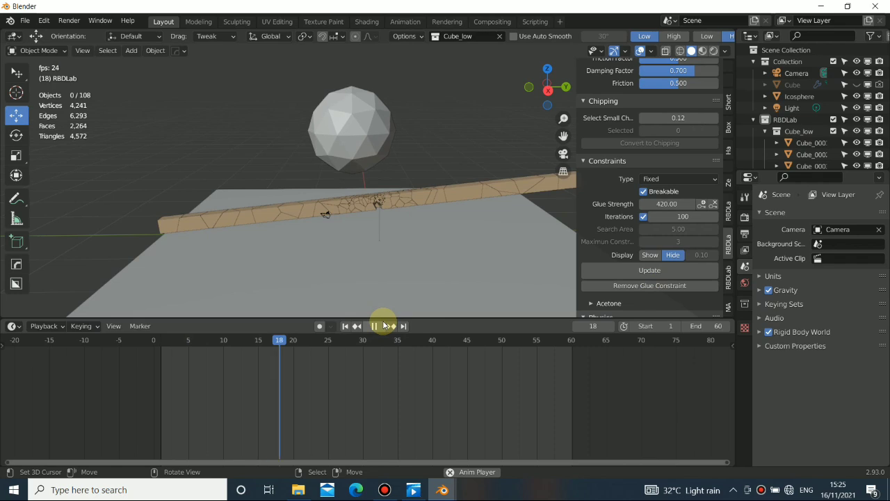
Play the simulation with the glued chunks, view the whole scene from farther away and return to the first frame.
click(374, 325)
scroll(459, 241, down, 5)
middle_drag(413, 248, 353, 259)
click(342, 327)
click(342, 327)
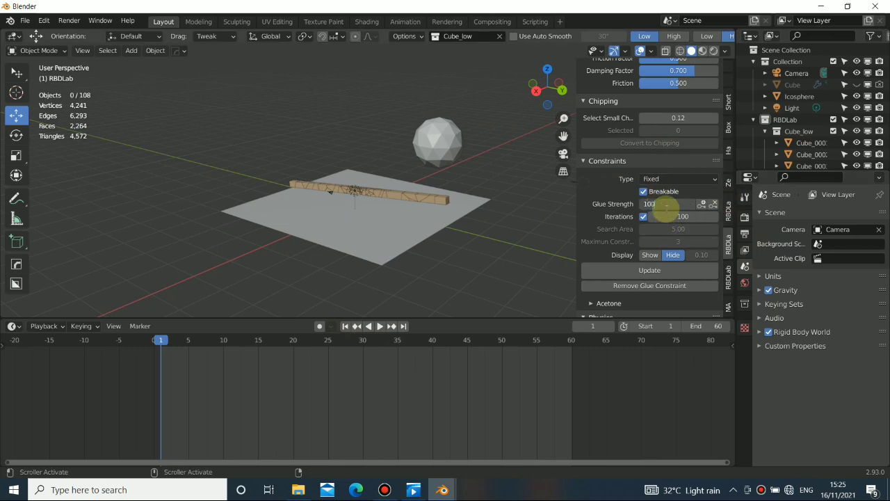
Update the glue constraints with a glue strength of 1000, play the simulation to frame 52 and return to the first frame.
click(651, 273)
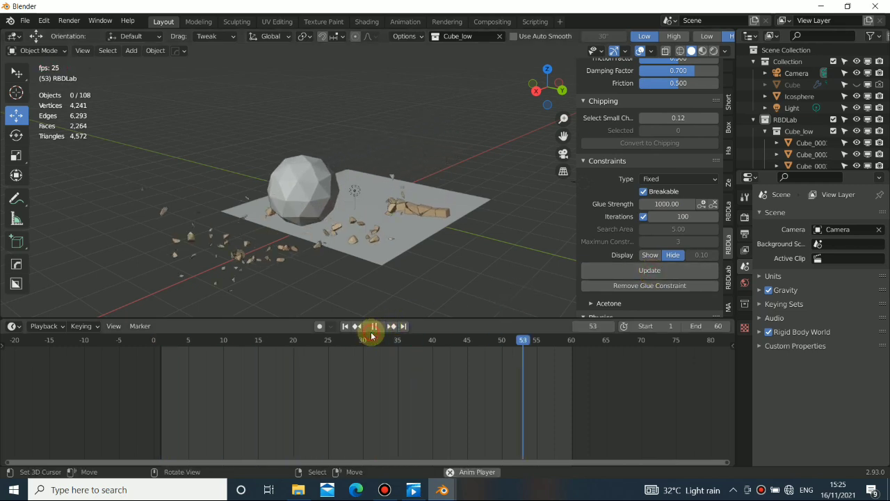
scroll(386, 205, up, 3)
middle_drag(387, 212, 323, 221)
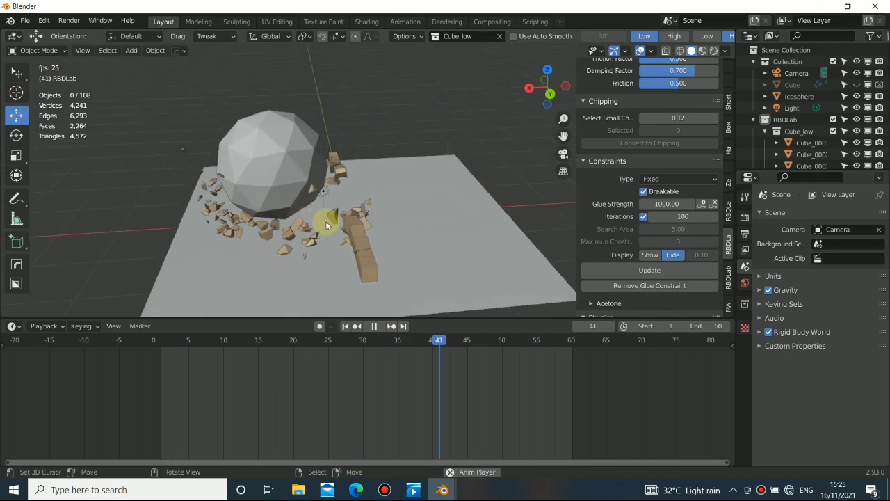
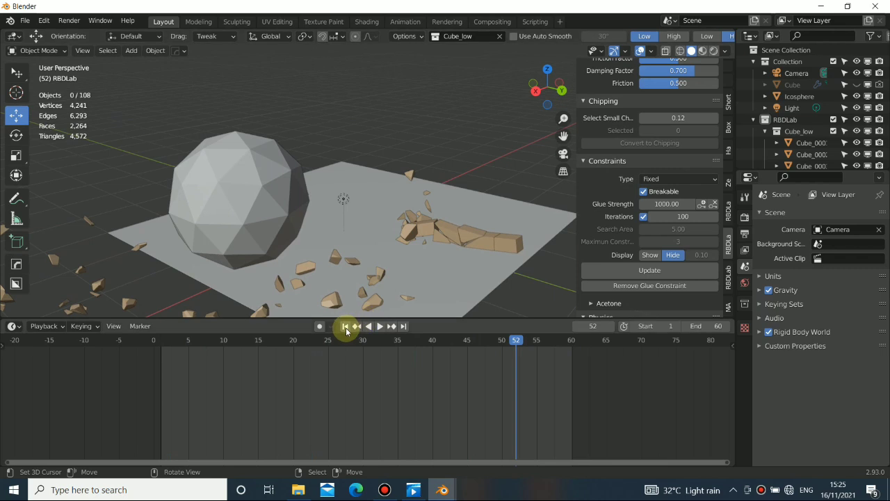
click(345, 326)
middle_drag(338, 218, 423, 197)
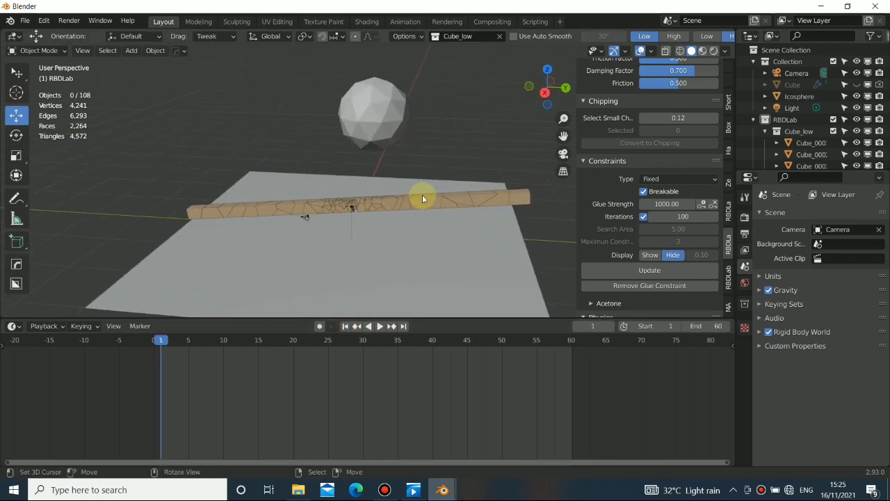
click(451, 202)
drag(413, 176, 515, 214)
mouse_move(428, 175)
mouse_down()
mouse_move(483, 211)
mouse_move(387, 205)
mouse_move(505, 216)
mouse_move(465, 230)
mouse_up()
ctrl+right_drag(466, 233, 465, 231)
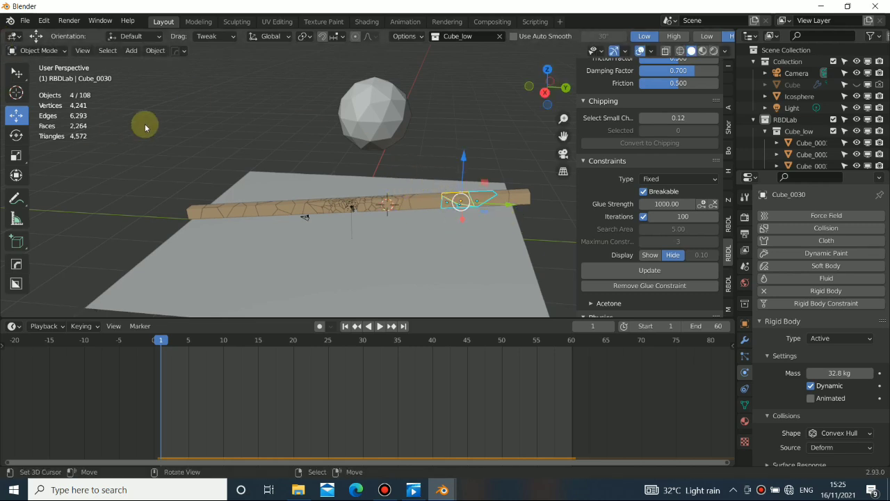
click(21, 121)
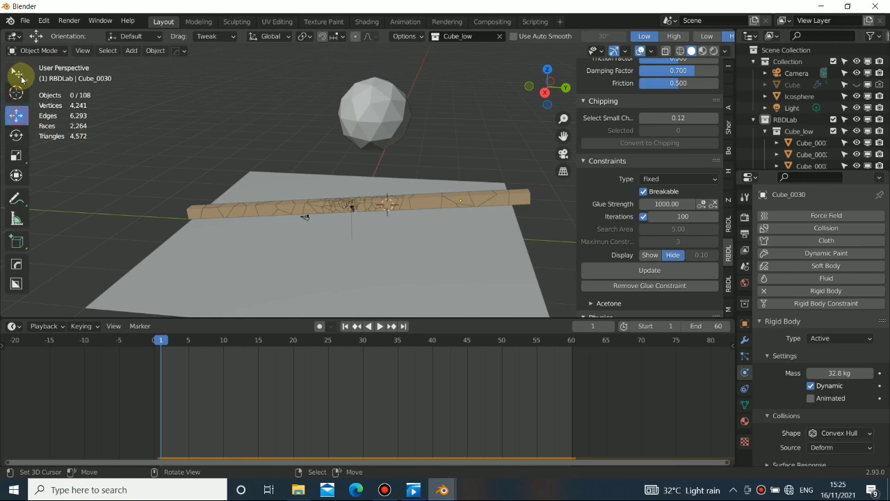
Select the seven large chunks at the bar's right end with Select Box, check the "pacman 2.0 shot 18" reference clip and join the chunks.
click(17, 72)
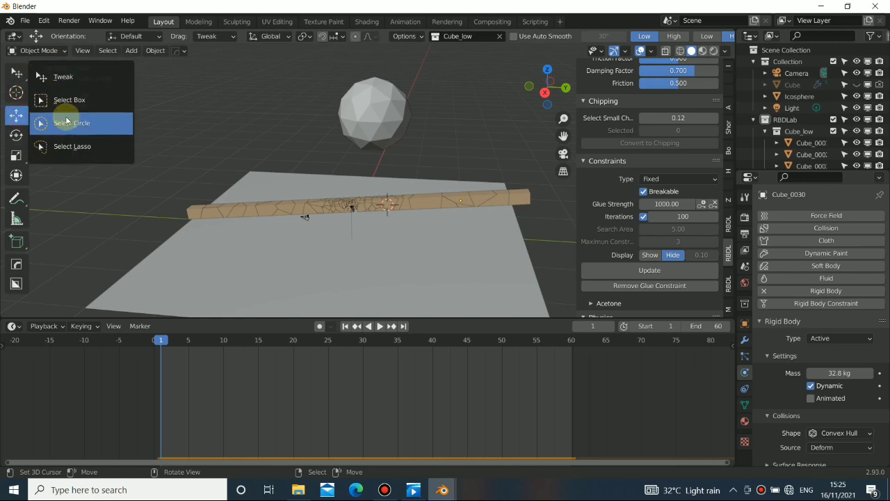
click(65, 101)
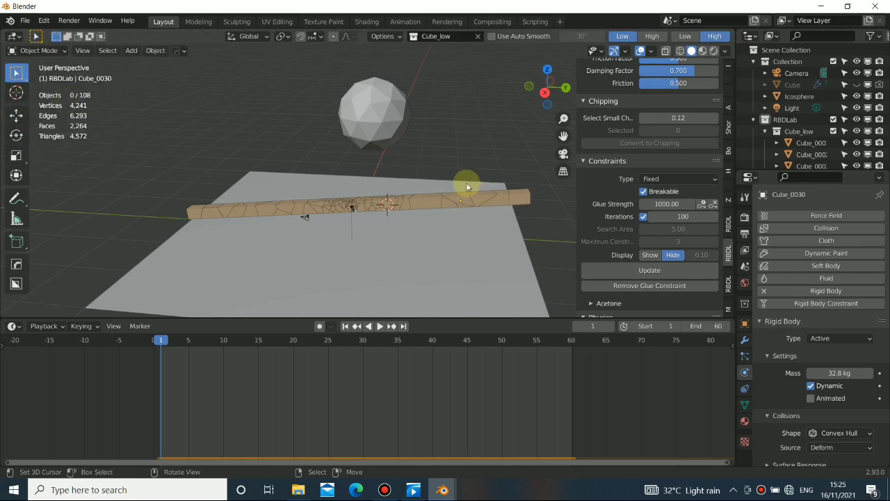
drag(466, 182, 495, 220)
click(461, 207)
shift+click(502, 198)
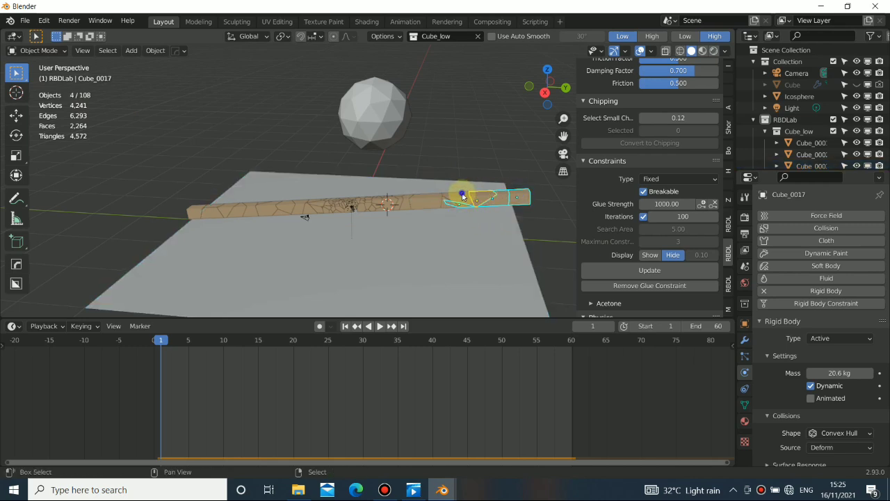
shift+click(423, 208)
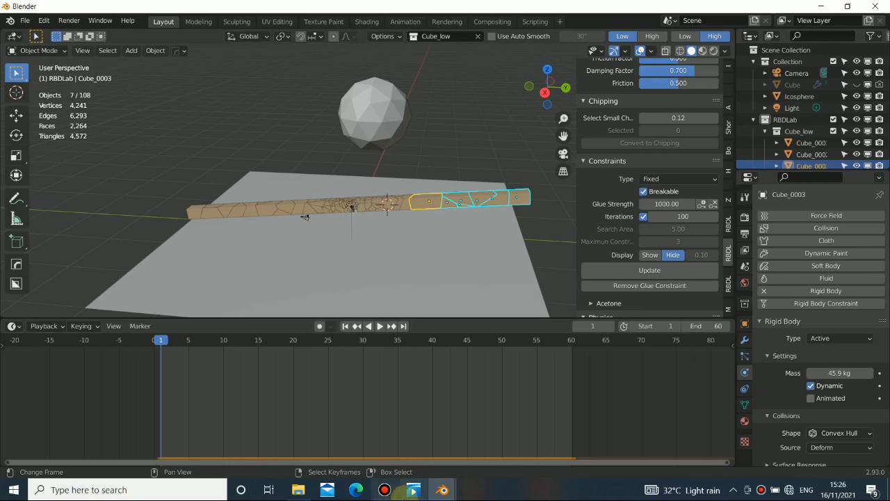
click(413, 489)
mouse_move(392, 327)
mouse_down()
mouse_move(459, 327)
mouse_move(385, 327)
mouse_up()
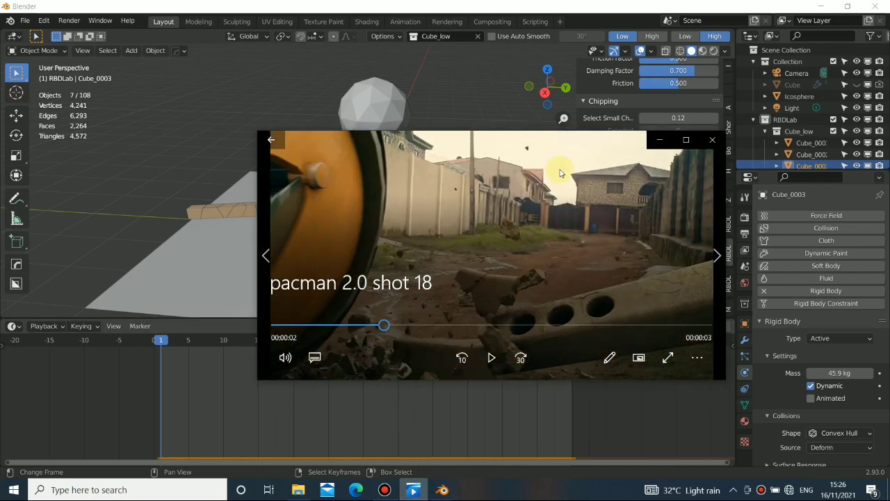
click(661, 139)
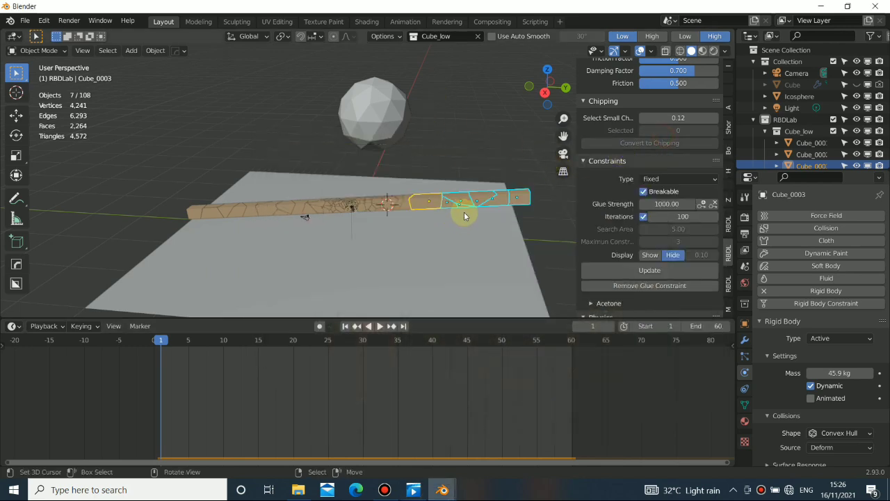
key(ctrl+j)
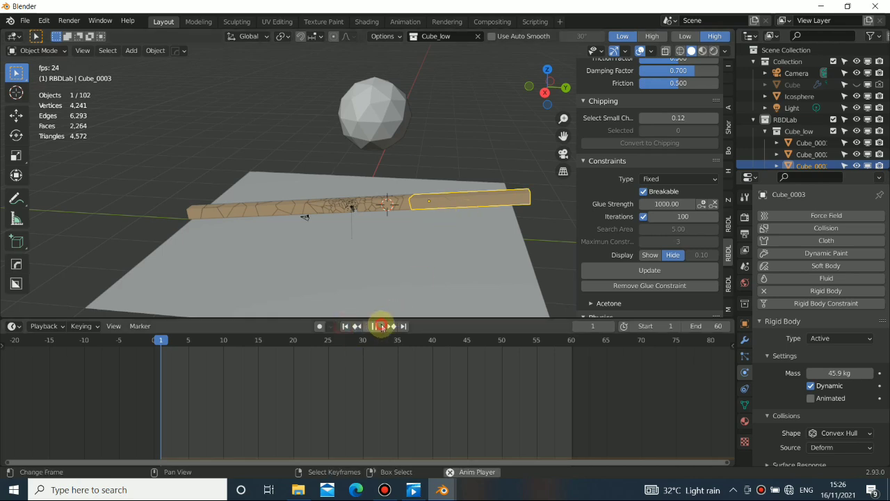
Play the simulation with the bar's right end joined into one piece and return to the first frame.
click(382, 326)
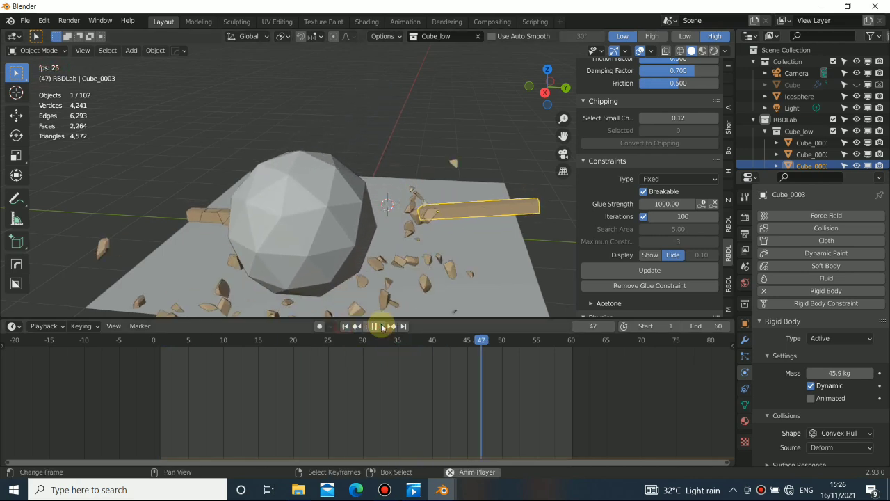
click(346, 326)
click(380, 326)
click(343, 325)
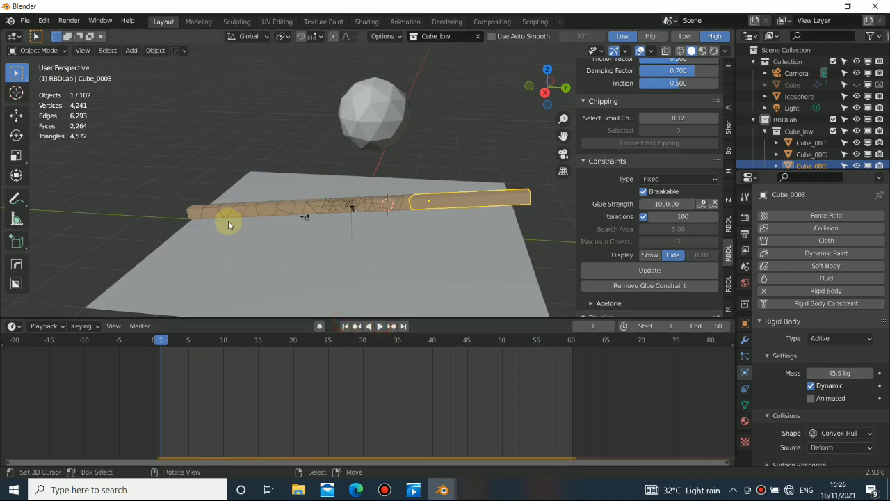
Select the large chunks at the bar's left end and join them into one object.
click(200, 212)
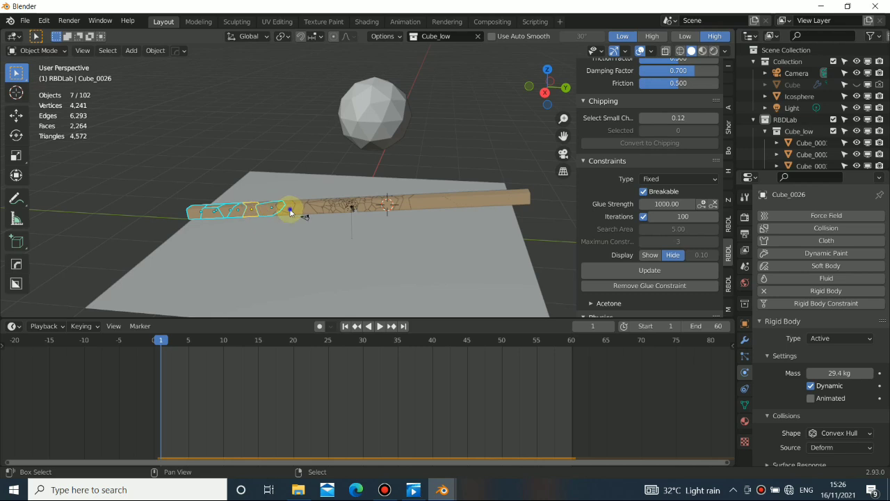
shift+click(290, 211)
middle_drag(244, 207, 395, 309)
key(ctrl+j)
Play the simulation with both bar ends joined, stop it at frame 56 and return to the first frame.
click(349, 326)
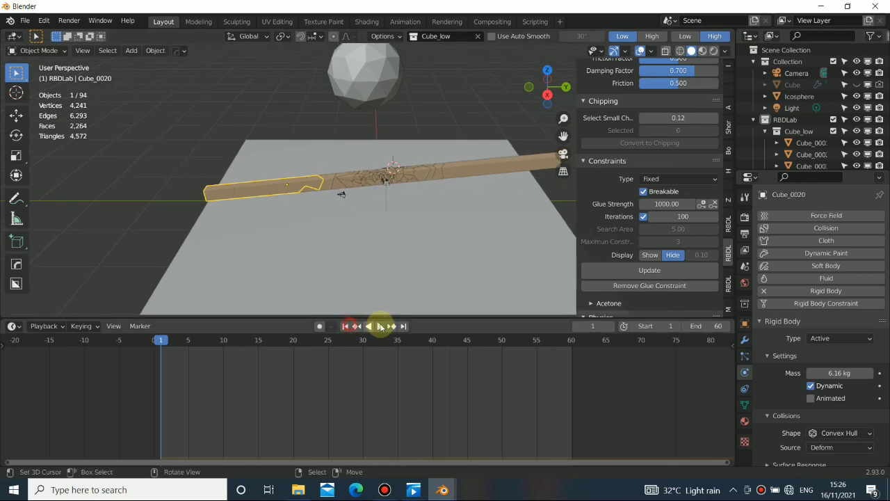
click(381, 326)
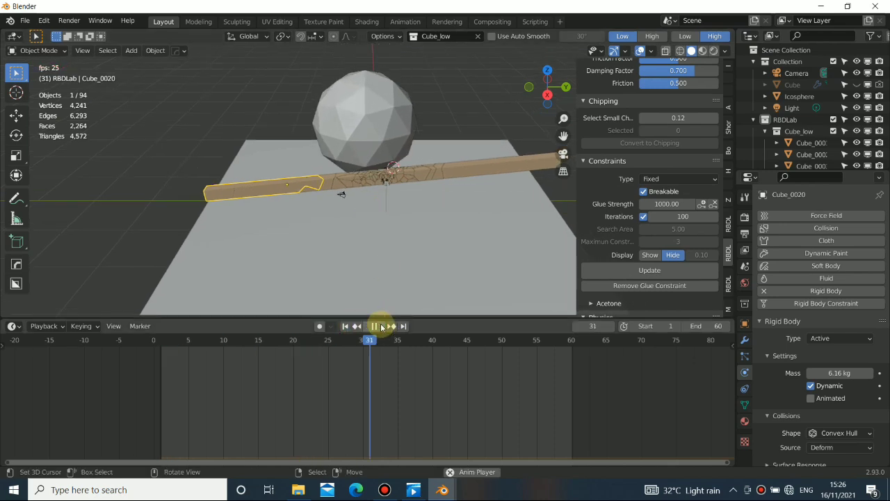
click(376, 326)
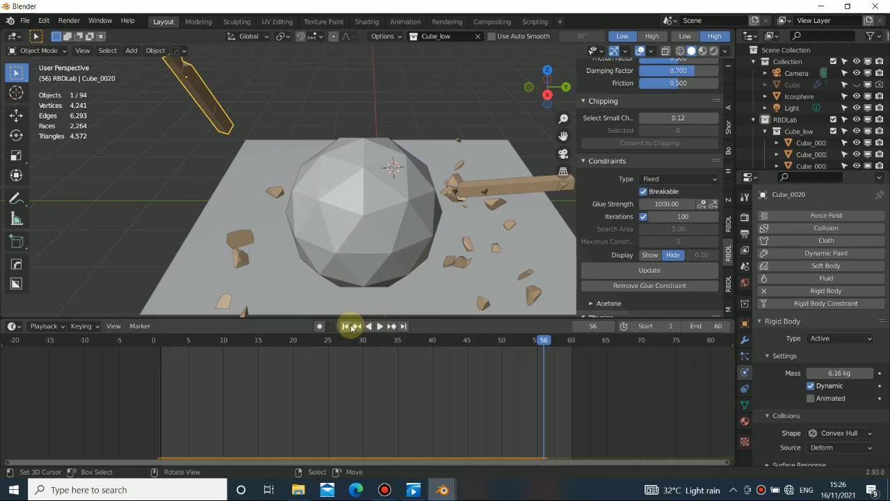
click(347, 326)
Set the joined left piece's origin to its geometry, replay the simulation and return to the first frame.
click(275, 186)
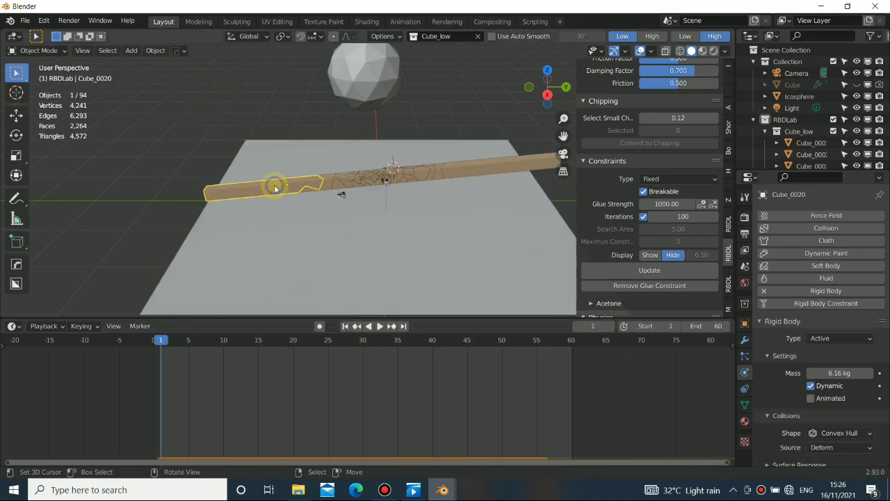
click(155, 50)
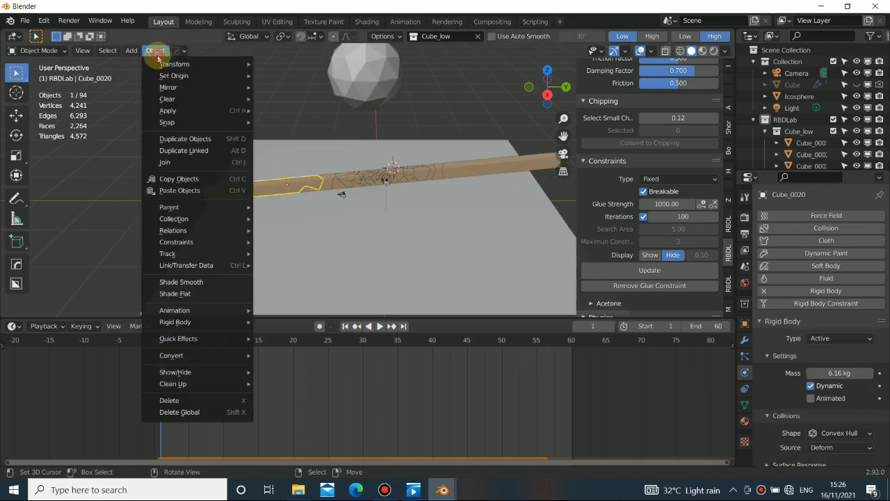
mouse_move(167, 89)
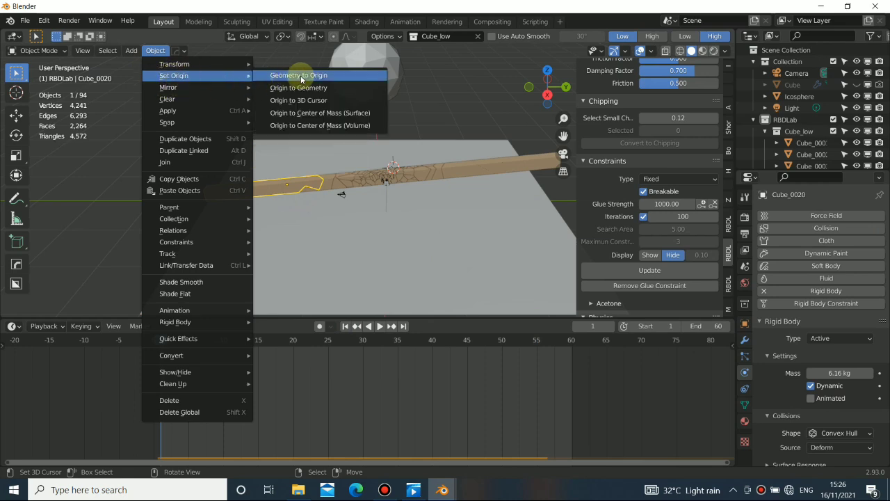
click(308, 86)
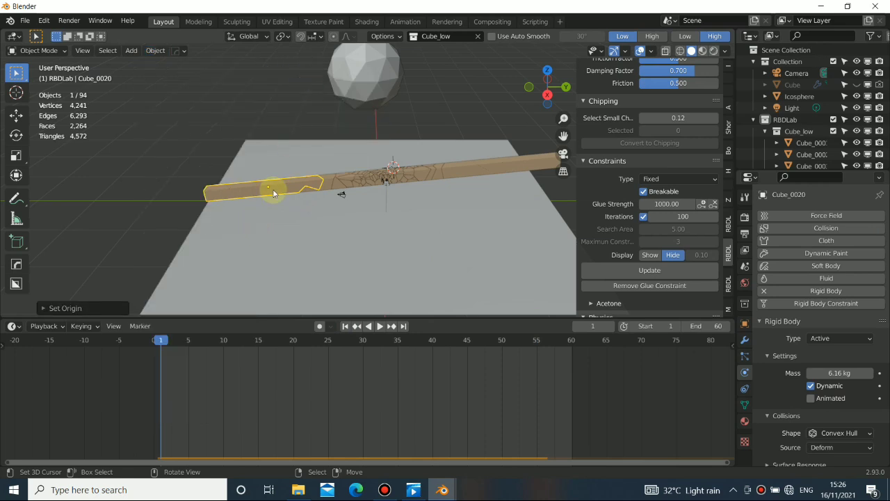
click(379, 327)
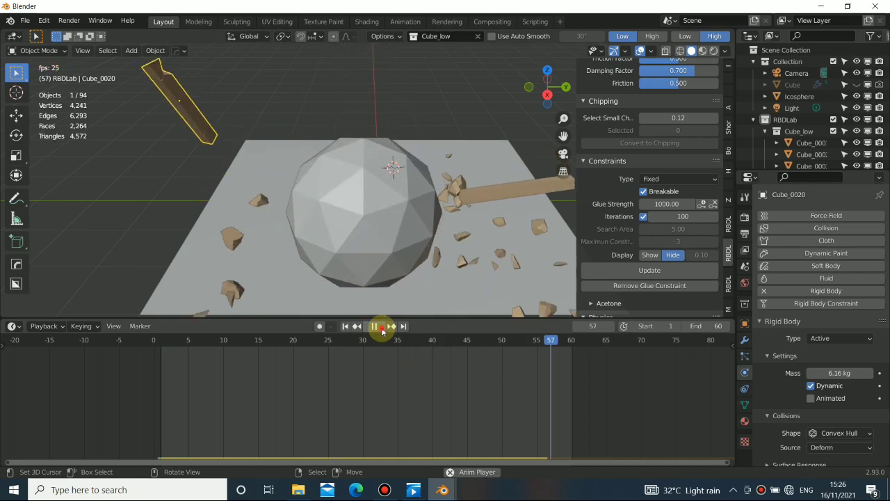
click(379, 326)
click(346, 326)
Set the rigid body mass of the bar's joined left and right end pieces to 400 kg each.
click(239, 191)
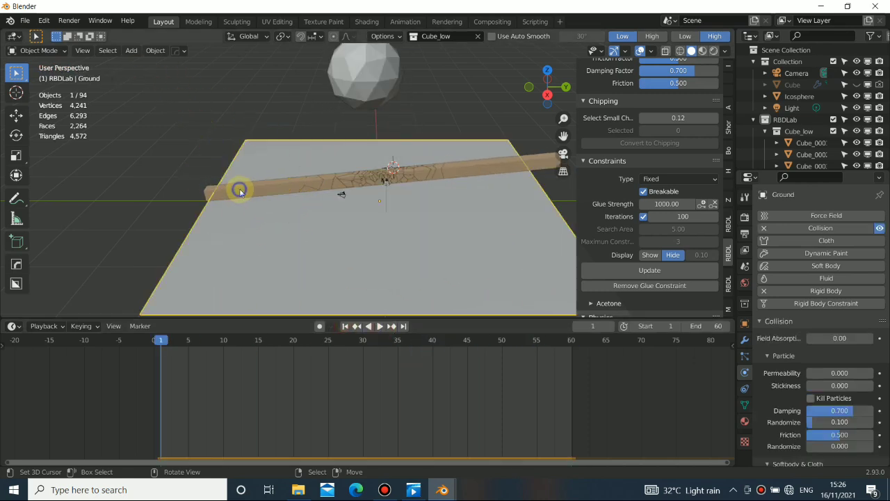
click(280, 186)
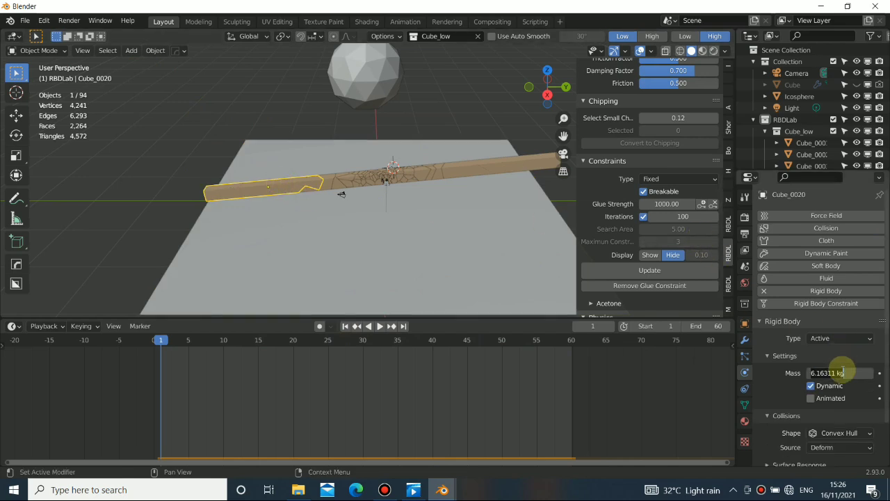
click(843, 372)
text(400)
key(Return)
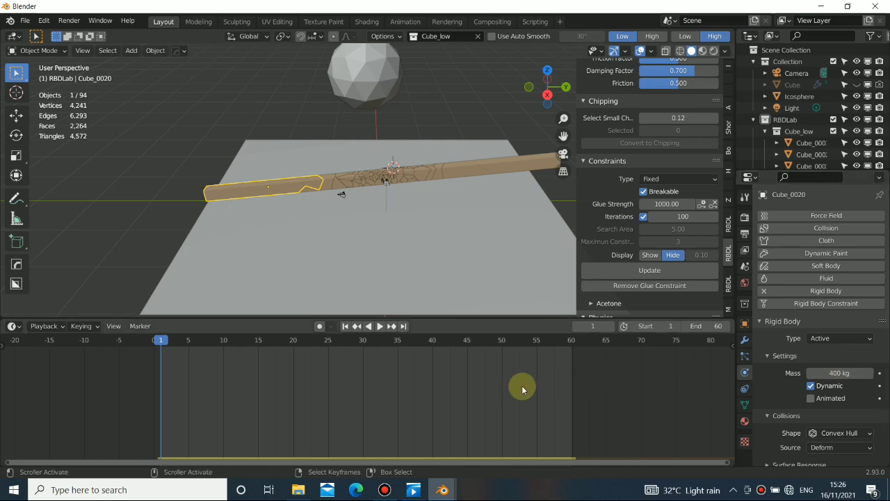
click(509, 167)
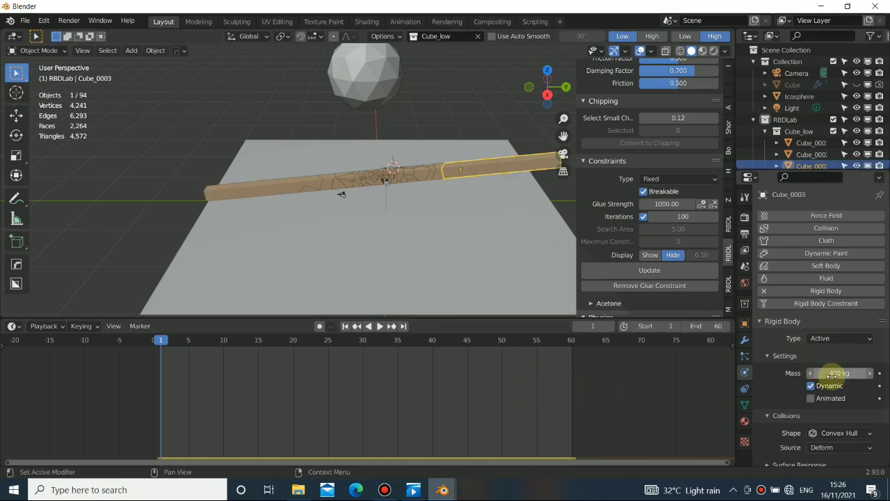
Play the simulation with the 400 kg end pieces, stop it at frame 6 and return to the first frame.
click(380, 327)
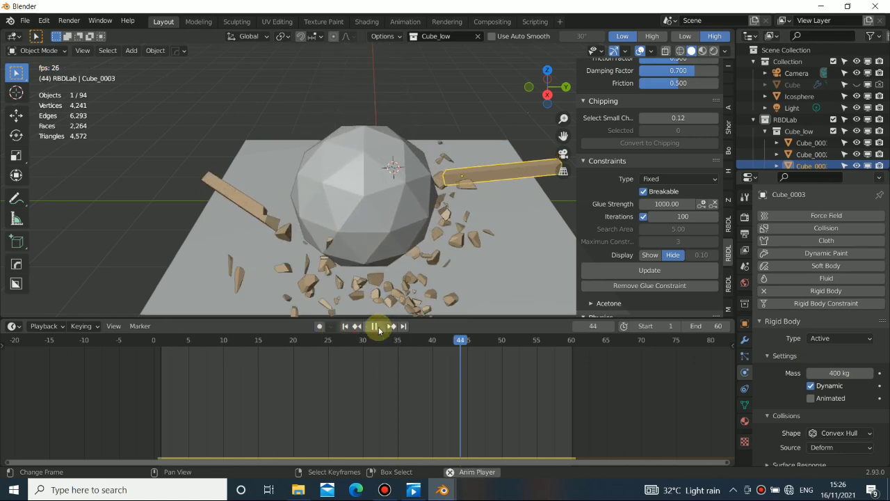
middle_drag(415, 241, 363, 178)
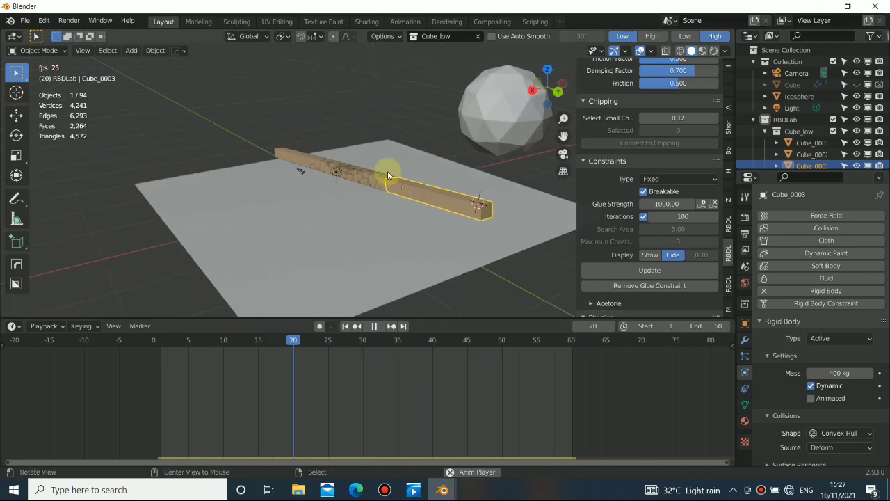
click(376, 326)
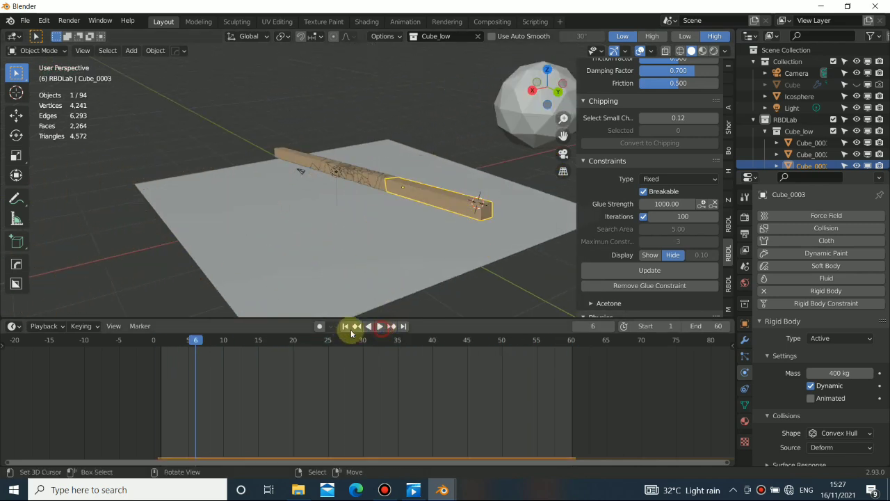
click(345, 326)
Replay the simulation, stop it at frame 40 to examine the broken bar around the icosphere, and return to the first frame.
middle_drag(322, 167, 420, 219)
scroll(413, 183, up, 4)
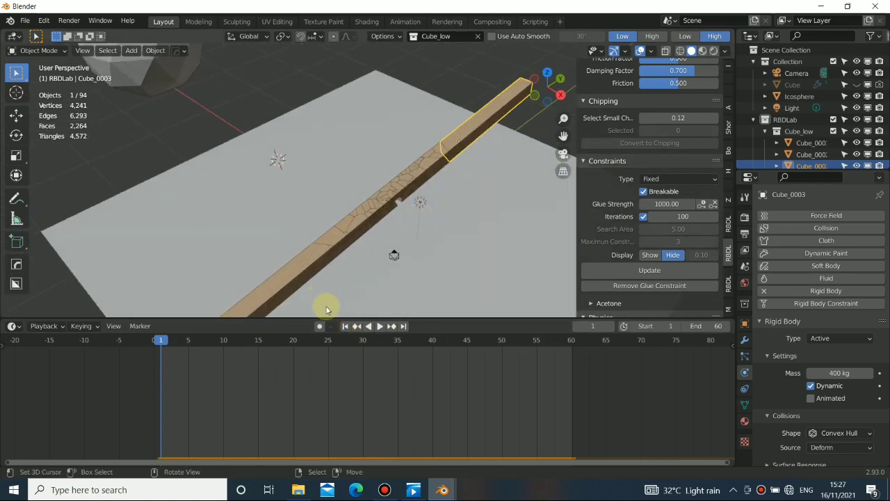
click(377, 326)
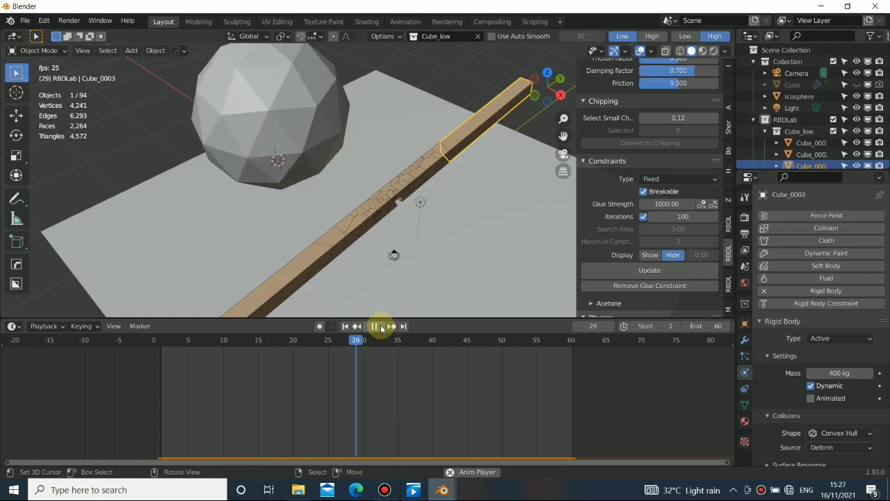
click(380, 326)
middle_drag(387, 253, 365, 234)
scroll(369, 226, down, 3)
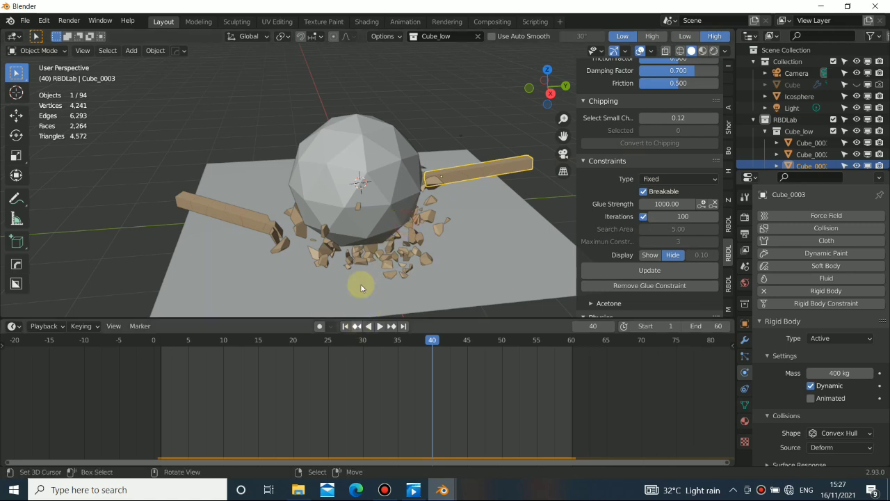
middle_drag(384, 204, 348, 278)
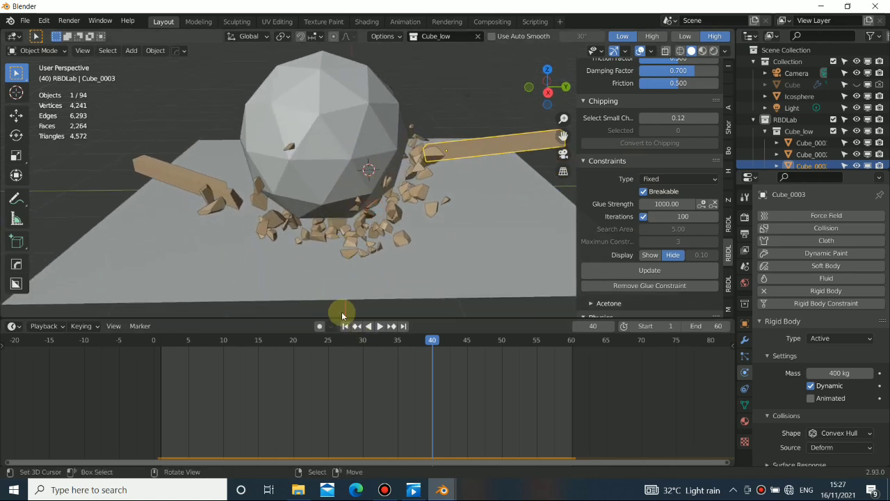
click(346, 326)
Select the icosphere, turn off Breakable for the glue constraints and update them.
middle_drag(379, 193, 342, 169)
click(342, 92)
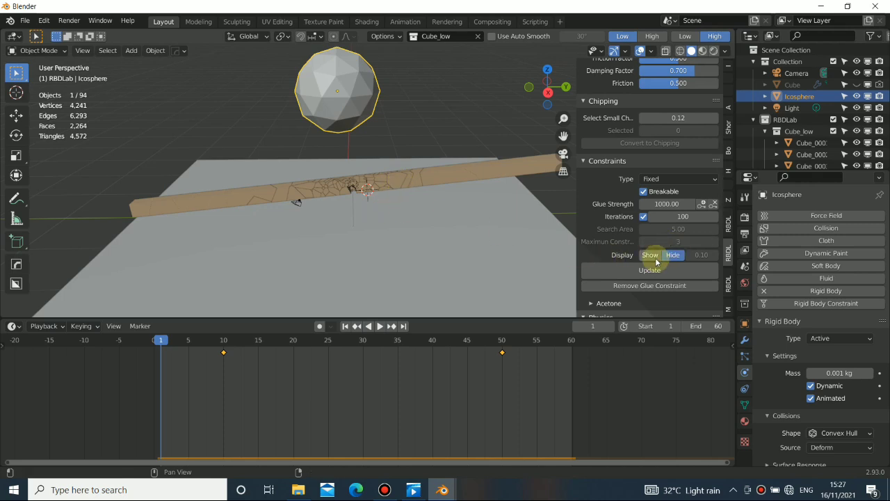
click(643, 191)
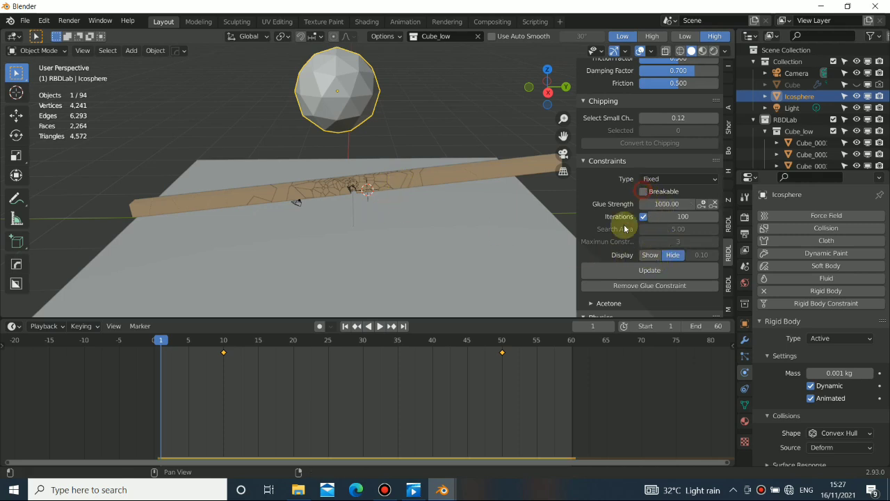
click(642, 273)
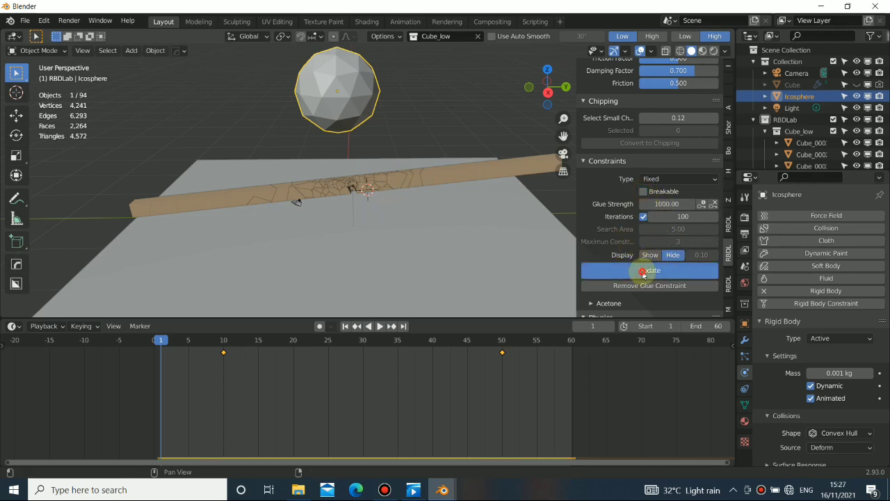
Play the simulation with unbreakable constraints, stop it at frame 45 and return to the first frame.
click(379, 326)
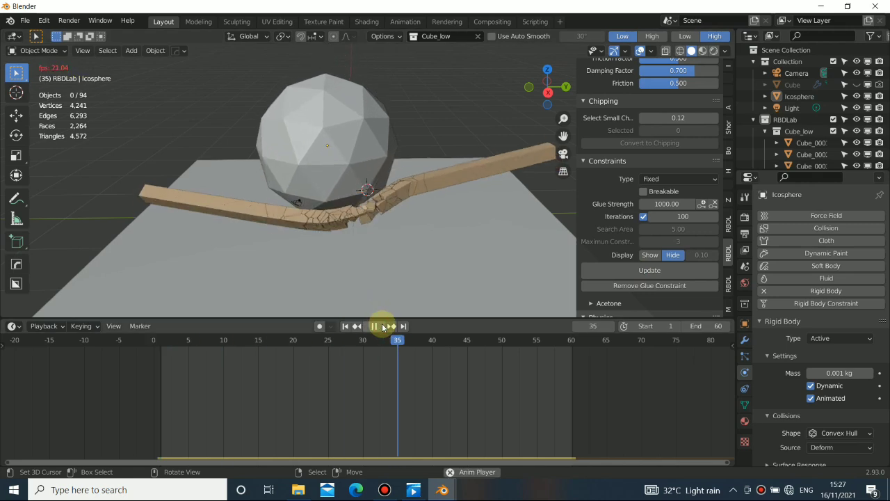
click(382, 327)
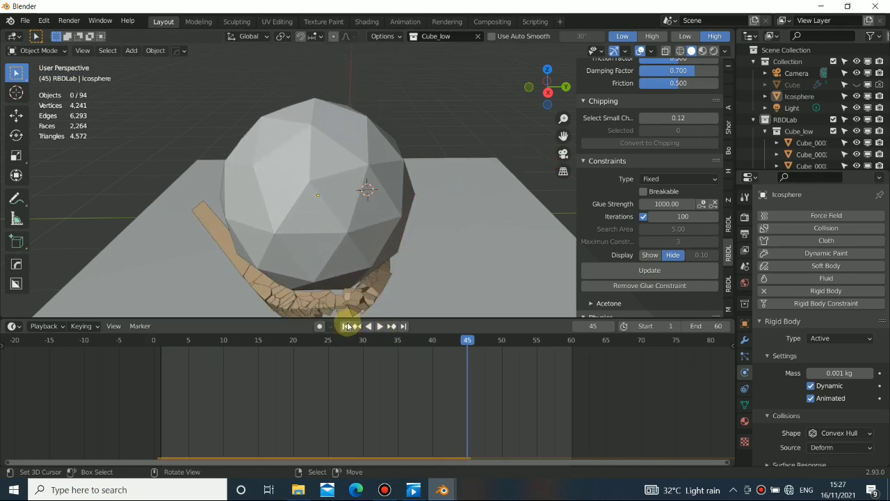
click(346, 326)
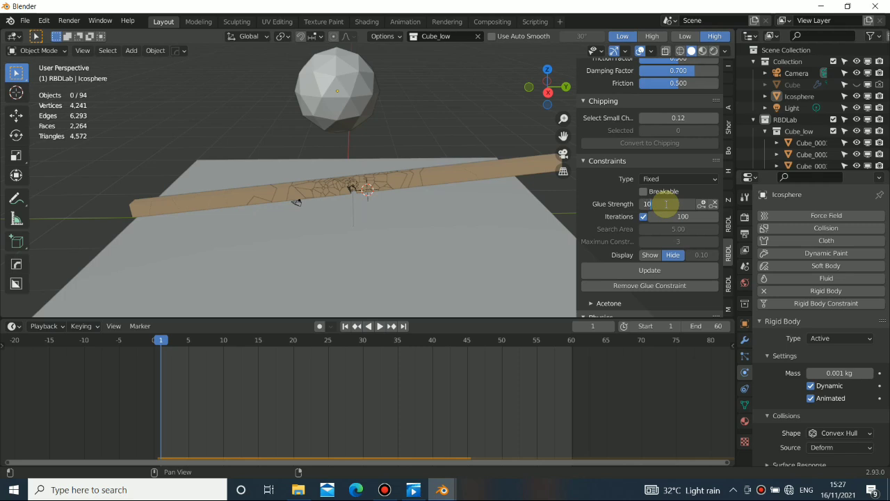
Set the glue strength to 10, test the simulation and return to the first frame.
key(Return)
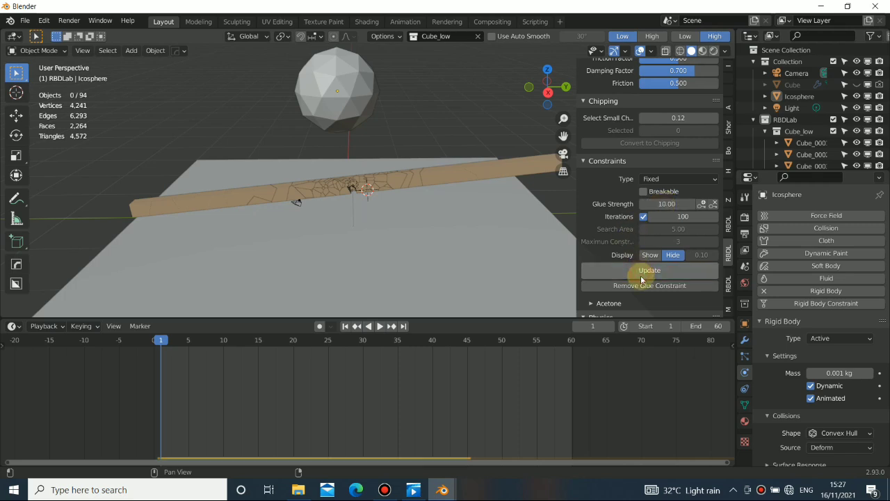
click(380, 327)
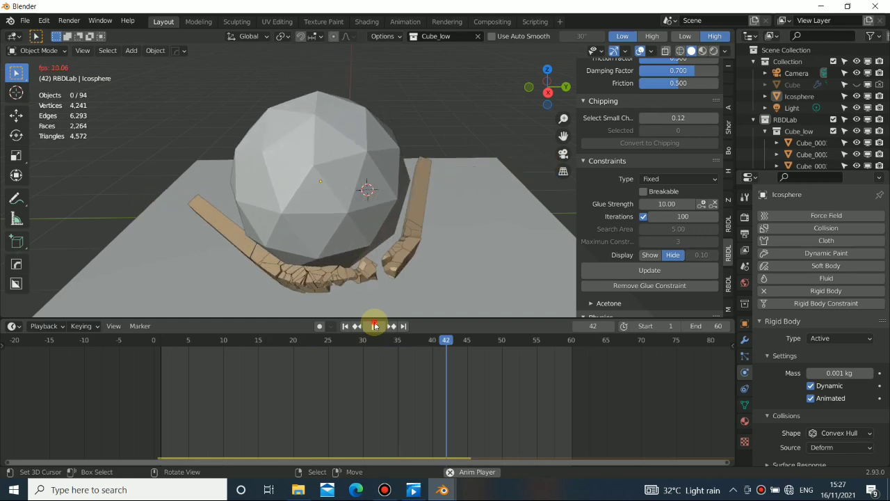
click(373, 327)
click(345, 326)
Update the constraints with Breakable turned on and a glue strength of 2000, and play the simulation.
middle_drag(359, 240, 374, 317)
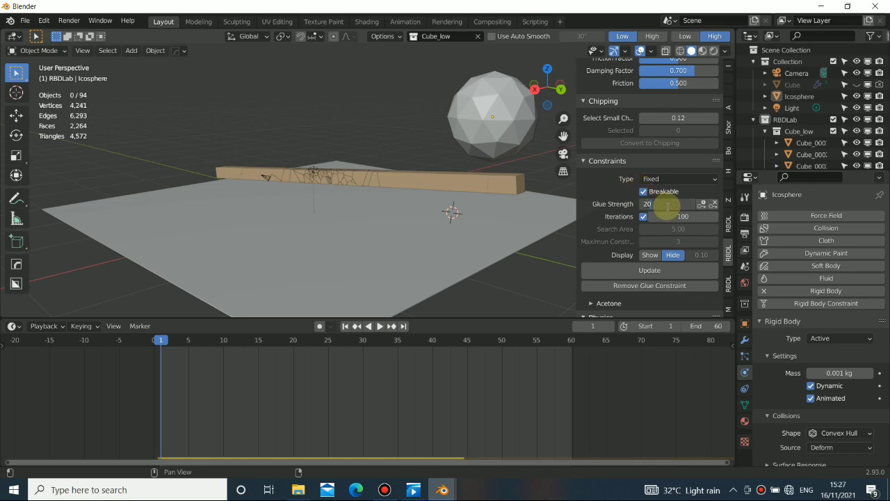
click(671, 274)
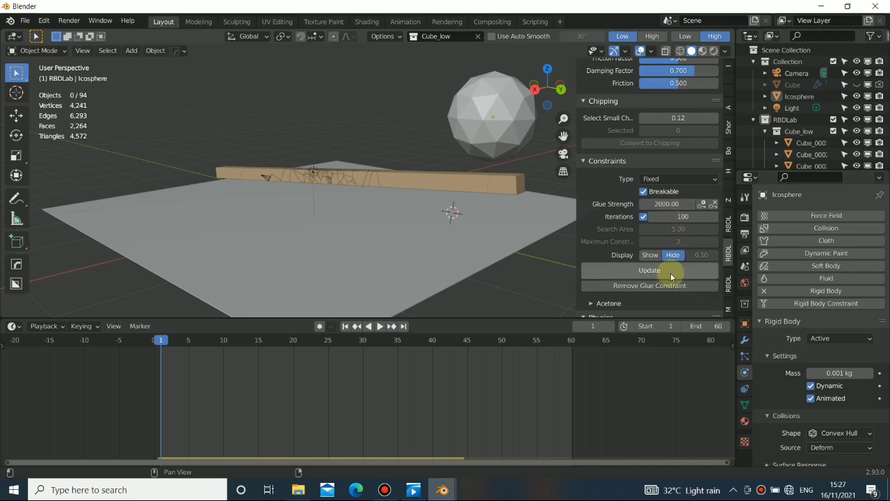
click(380, 327)
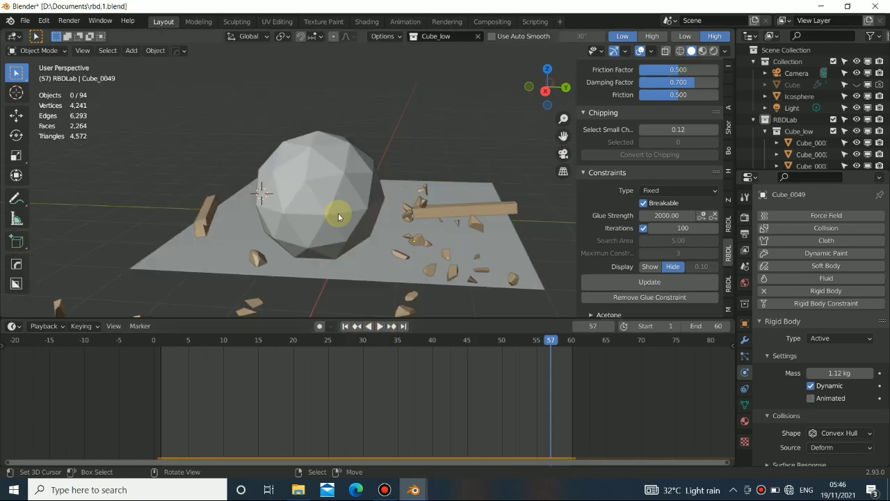
Return to the first frame, replay the 2000-strength simulation showing the whole ground plane, and stop it at frame 14.
middle_drag(338, 214, 313, 220)
scroll(386, 207, down, 8)
click(355, 326)
click(346, 326)
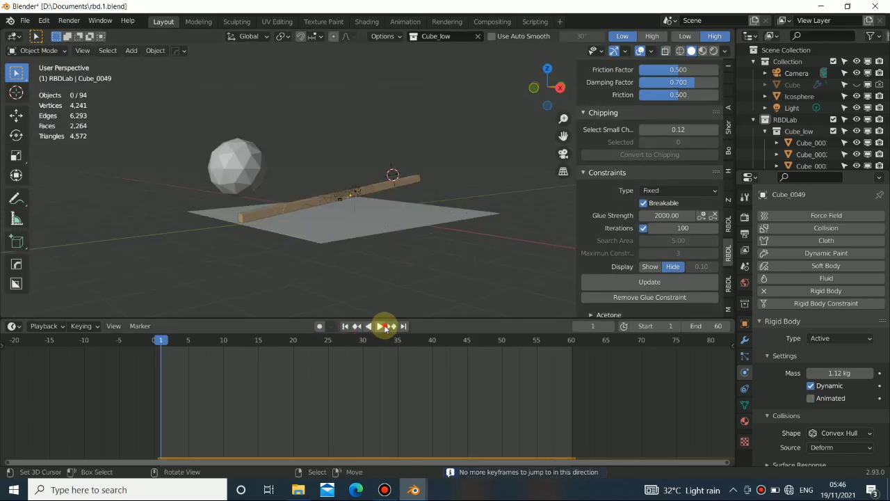
click(380, 326)
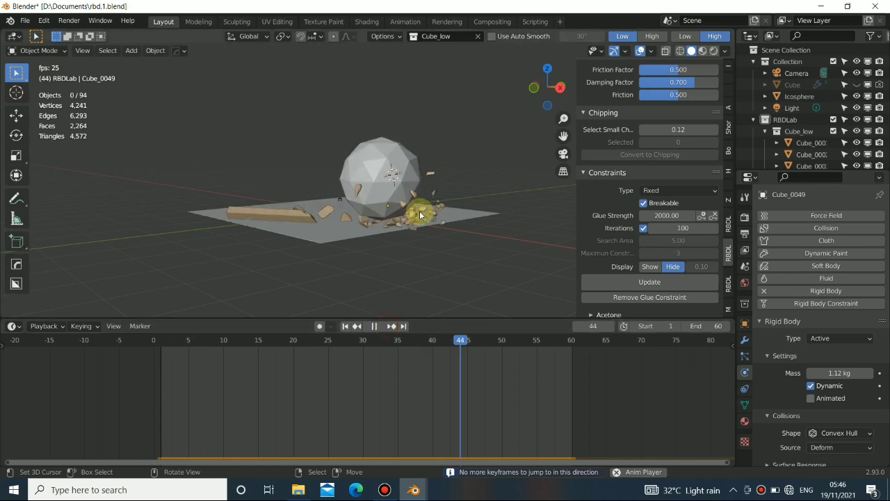
click(376, 326)
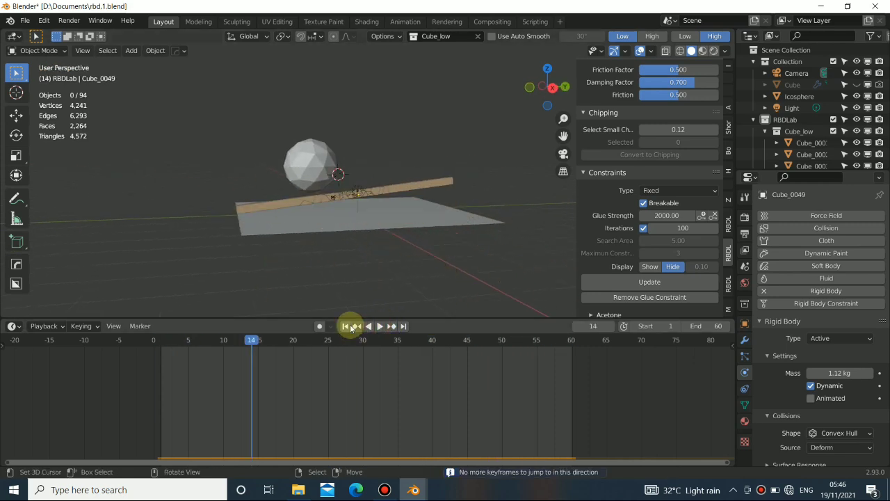
Set the glue strength to 4000 and update the constraints.
alt+drag(341, 215, 268, 212)
scroll(366, 209, up, 4)
alt+shift+drag(401, 209, 369, 219)
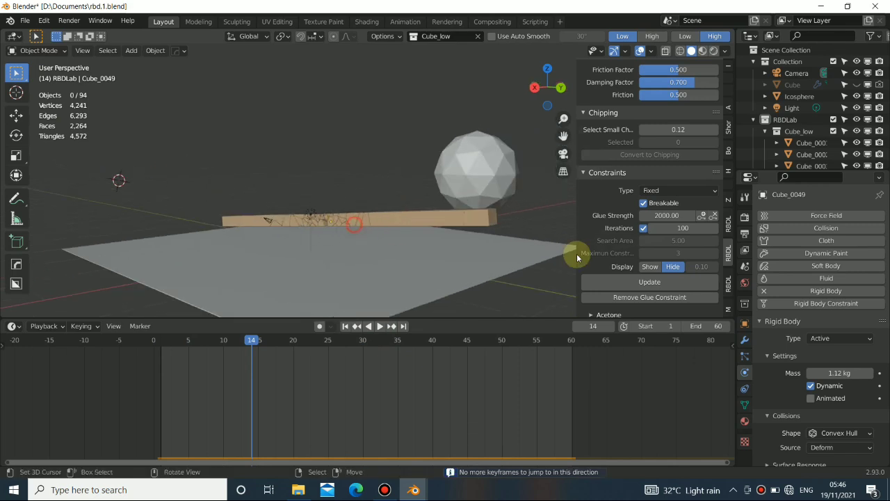
click(654, 216)
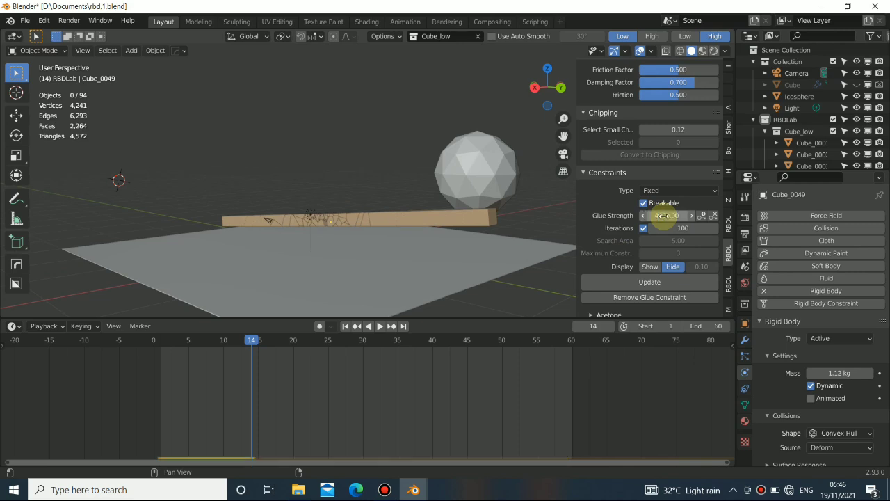
key(Return)
click(633, 282)
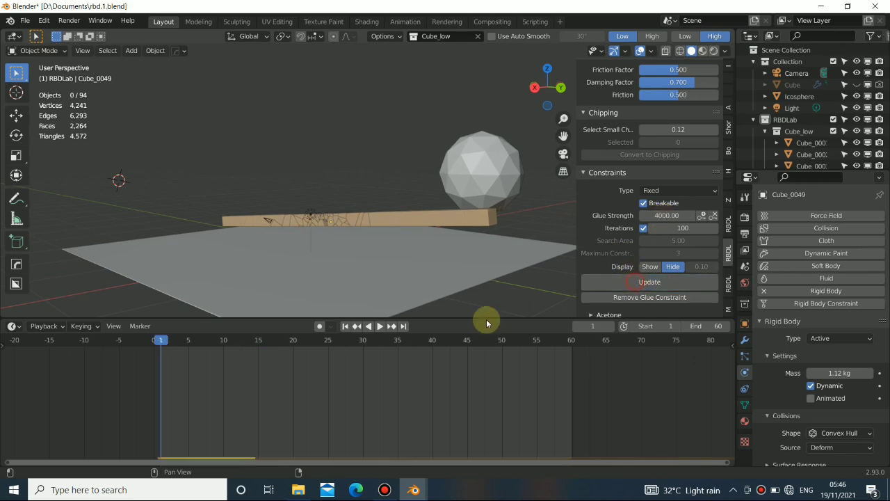
Play the simulation with the 4000 glue strength, stop it at frame 53 and return to the first frame.
click(379, 326)
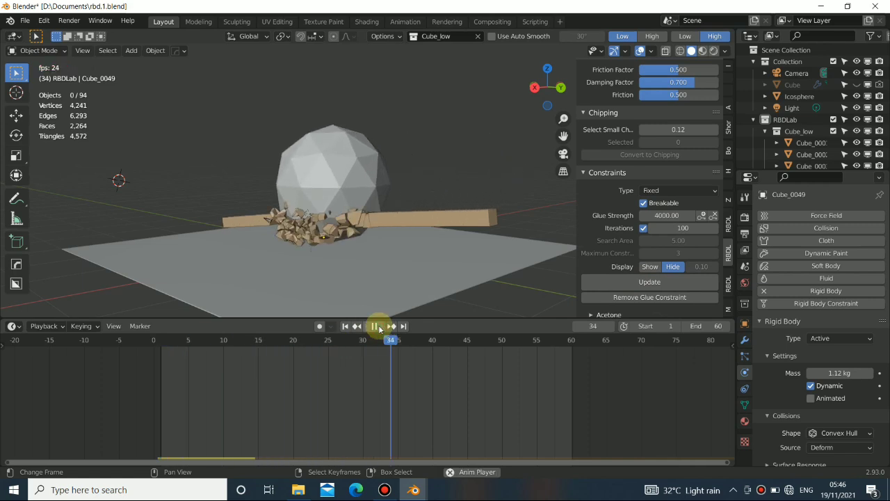
click(377, 326)
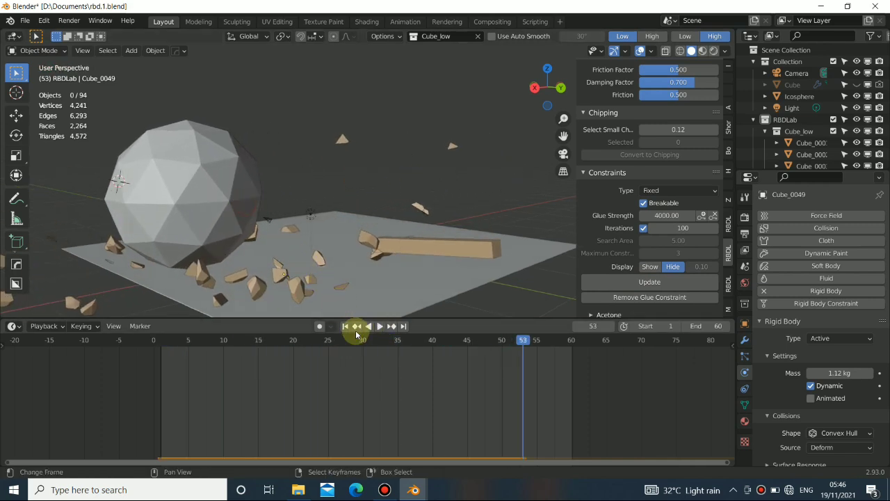
click(347, 327)
Set the glue strength to 20000 and update the constraints.
middle_drag(250, 173, 632, 204)
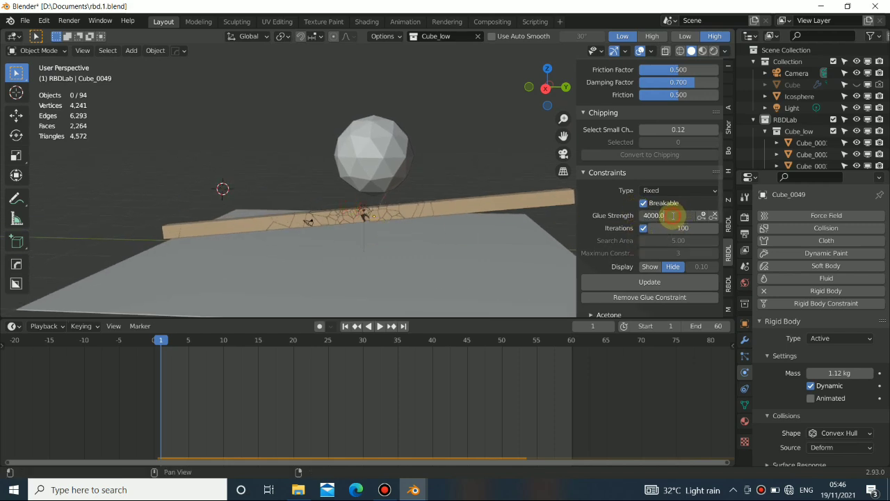
drag(640, 215, 673, 217)
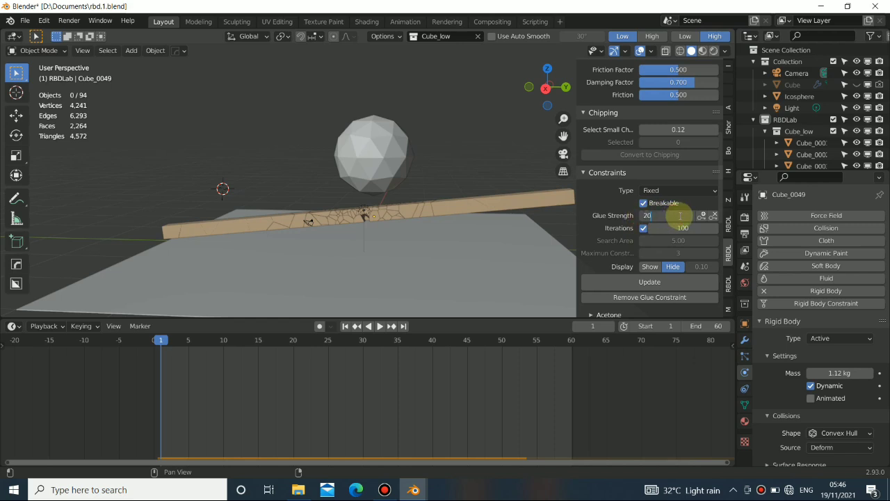
key(Return)
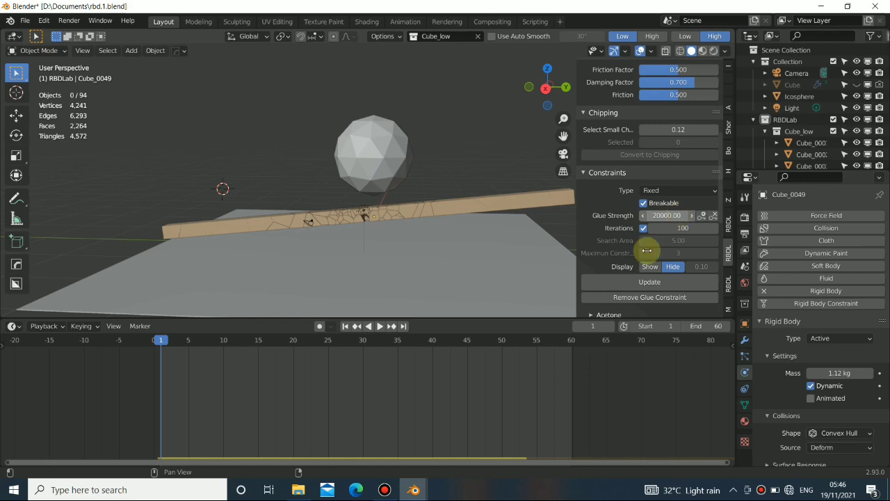
click(646, 283)
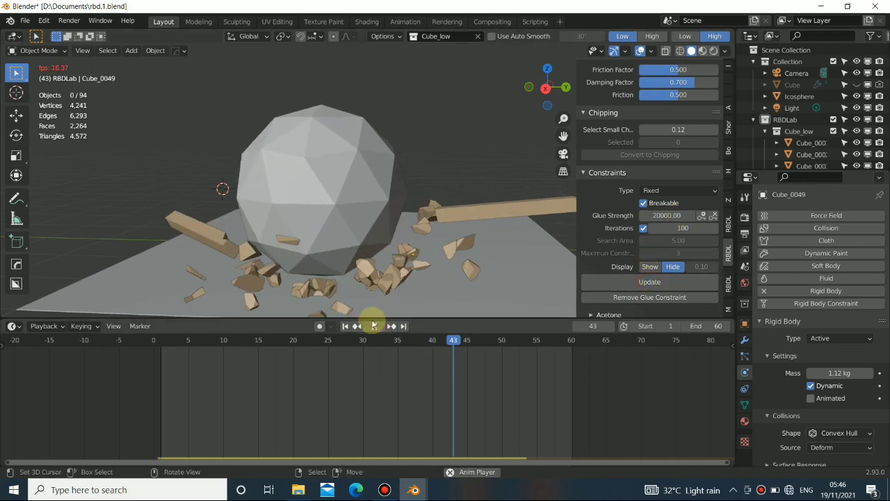
Stop the simulation at frame 48 and examine which bar fragments stay glued together around the icosphere.
click(373, 325)
scroll(374, 239, down, 4)
alt+drag(344, 244, 423, 275)
scroll(515, 256, up, 5)
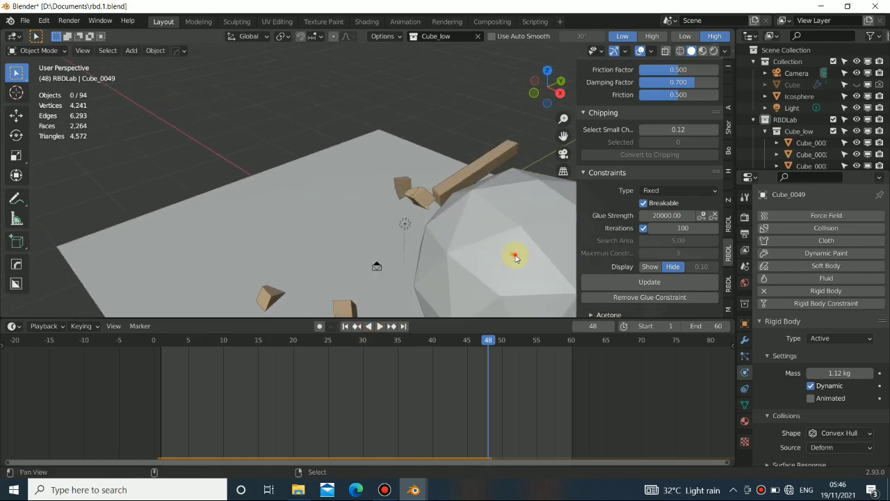
alt+shift+drag(516, 257, 451, 231)
scroll(464, 241, down, 2)
scroll(464, 235, up, 4)
scroll(466, 255, down, 3)
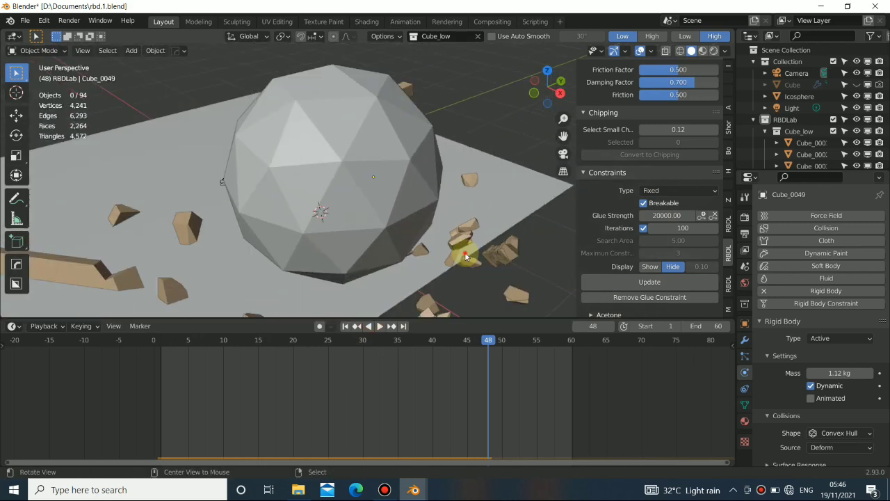
Replay the 20000-strength simulation from the first frame with the ground plane's edge in view, and stop it at frame 11.
middle_drag(465, 258, 319, 244)
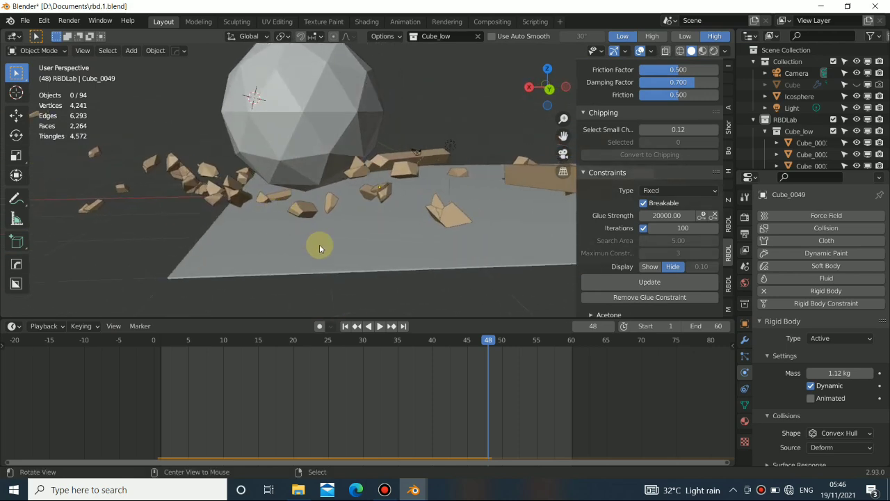
click(345, 326)
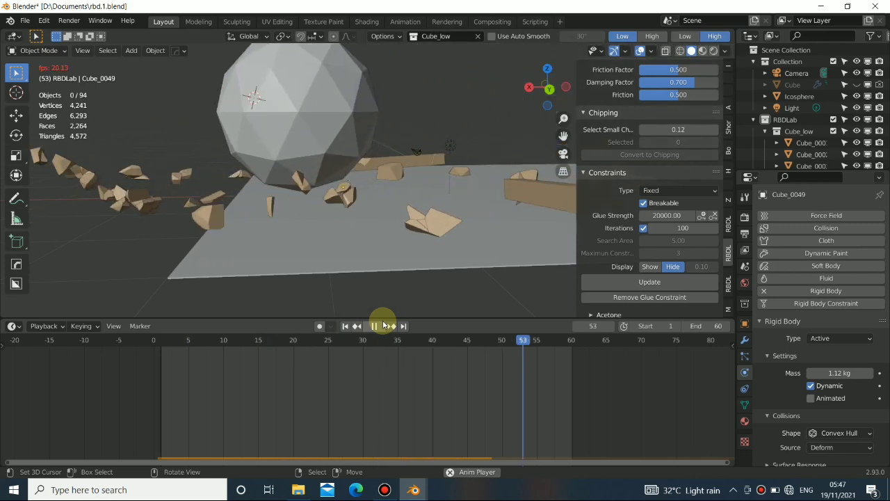
click(374, 326)
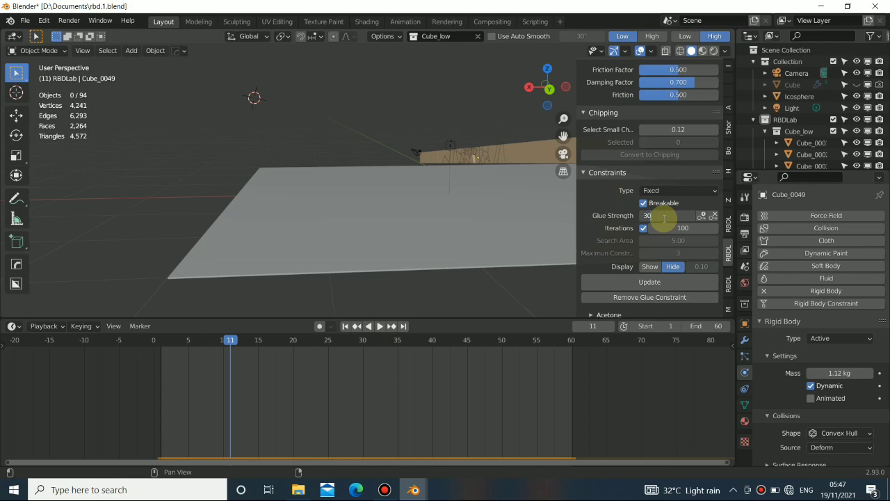
Set the glue strength to 30000, update the constraints, and play the simulation to frame 15 of its second loop.
click(633, 284)
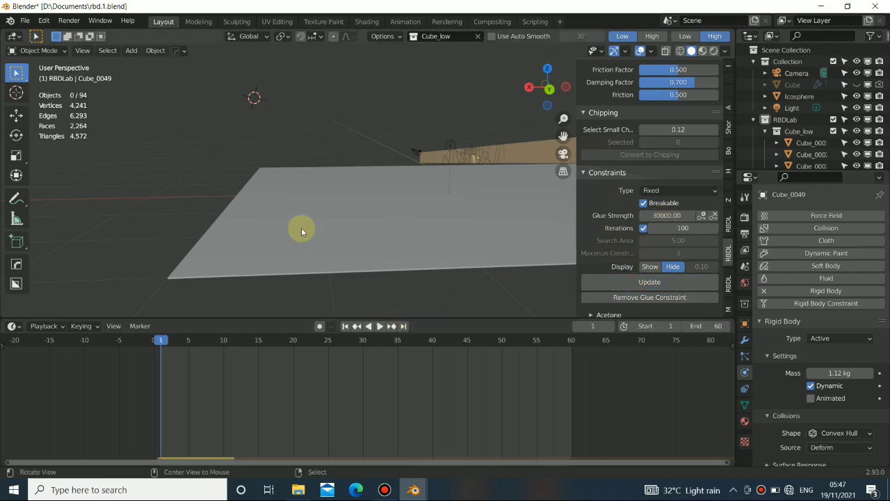
middle_drag(301, 228, 388, 262)
click(379, 327)
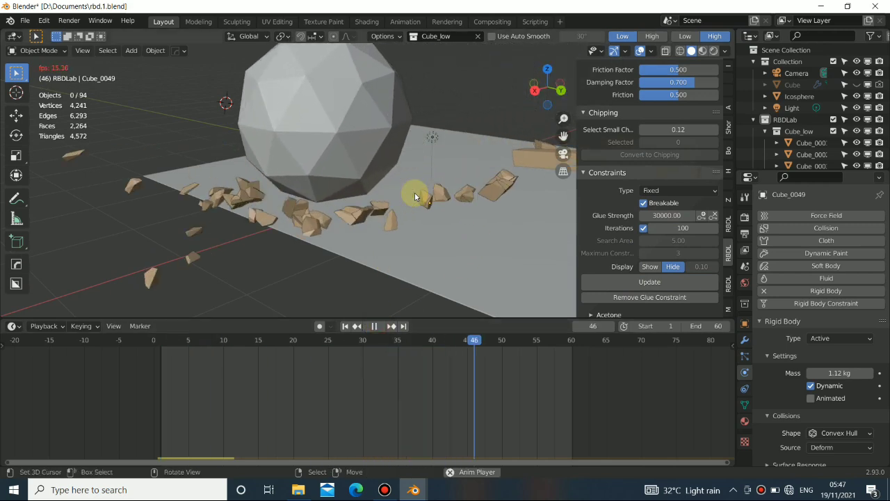
click(379, 326)
Replay the 30000-strength simulation with the whole ground plane and bar in view, and stop it at frame 28.
alt+drag(471, 171, 335, 225)
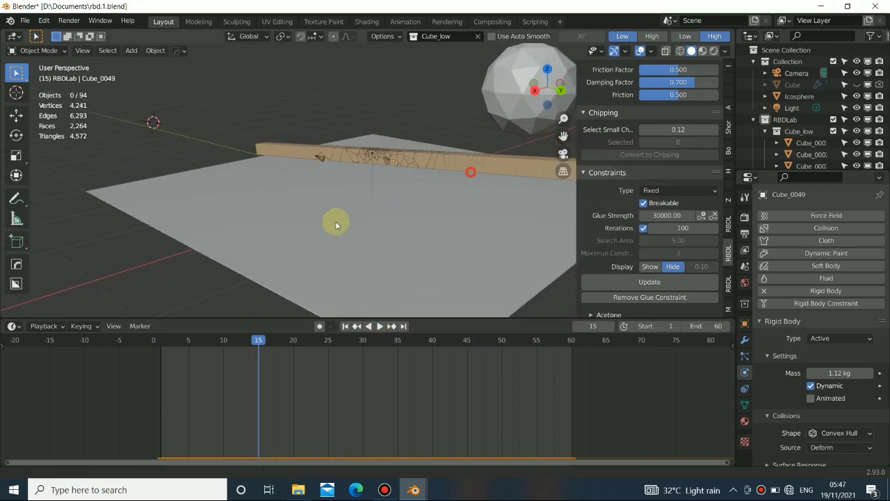
alt+drag(477, 206, 407, 214)
scroll(425, 202, down, 6)
middle_drag(407, 214, 392, 324)
click(379, 327)
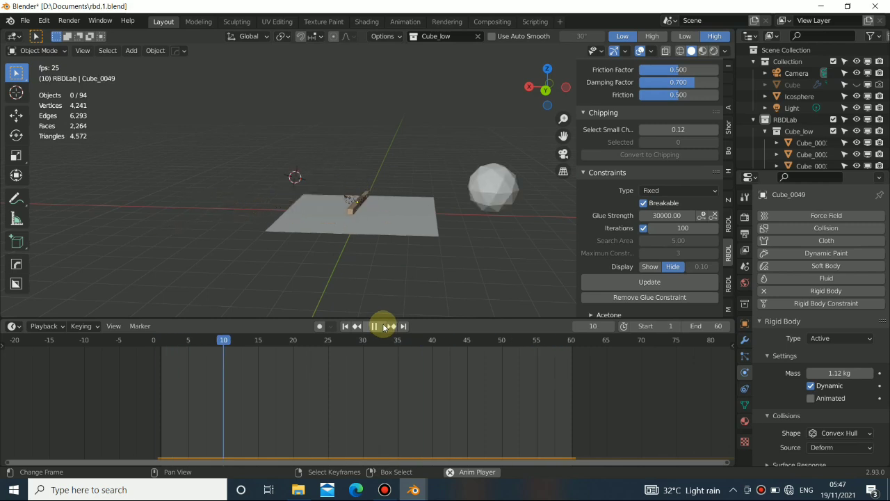
click(381, 326)
Set the rigid body cache's simulation end to frame 60 and bake the simulation.
middle_drag(376, 173, 423, 174)
scroll(646, 277, down, 5)
scroll(647, 277, down, 4)
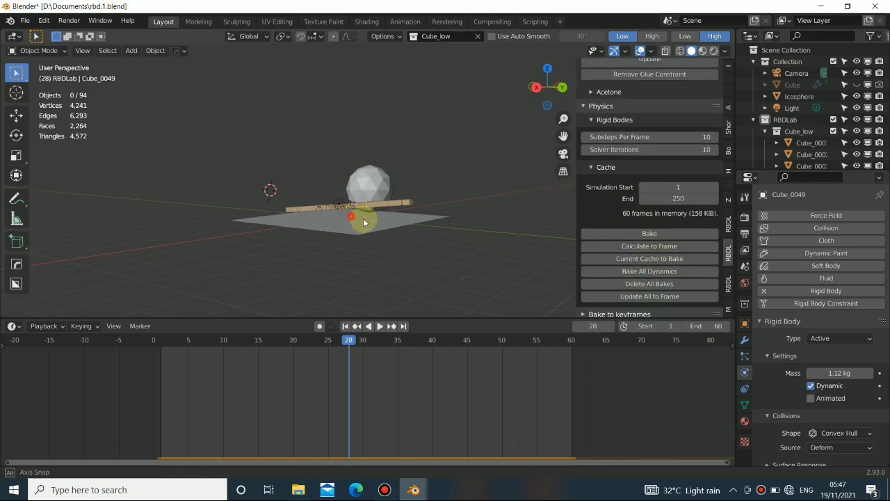
middle_drag(364, 222, 457, 240)
scroll(385, 221, up, 3)
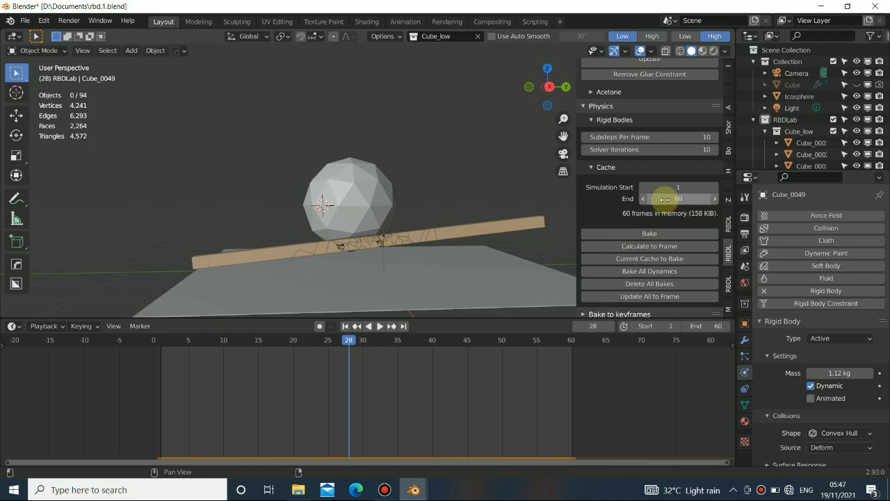
click(658, 233)
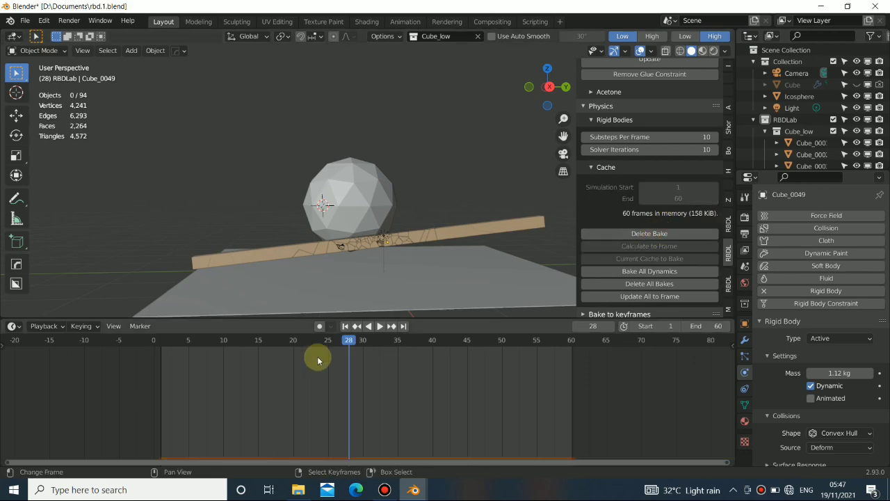
Play the baked simulation from the first frame while viewing the bar from the side, and stop it at frame 48.
click(346, 326)
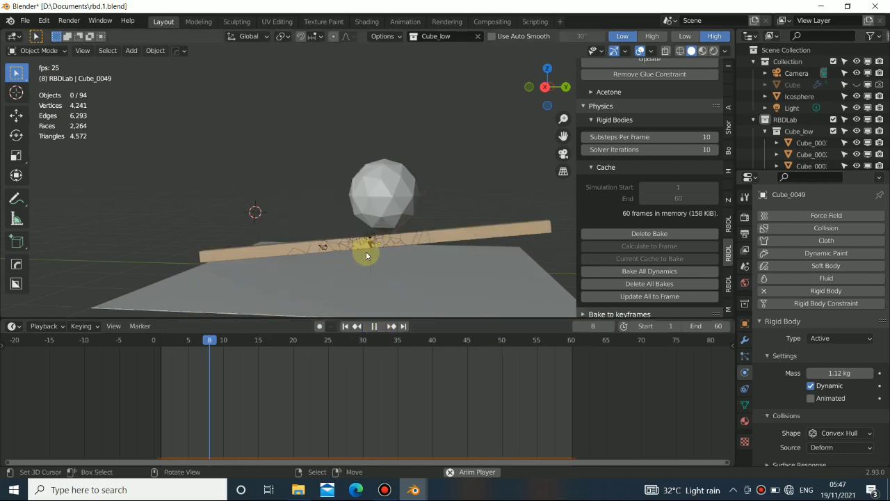
middle_drag(327, 251, 410, 212)
click(376, 326)
middle_drag(351, 235, 405, 202)
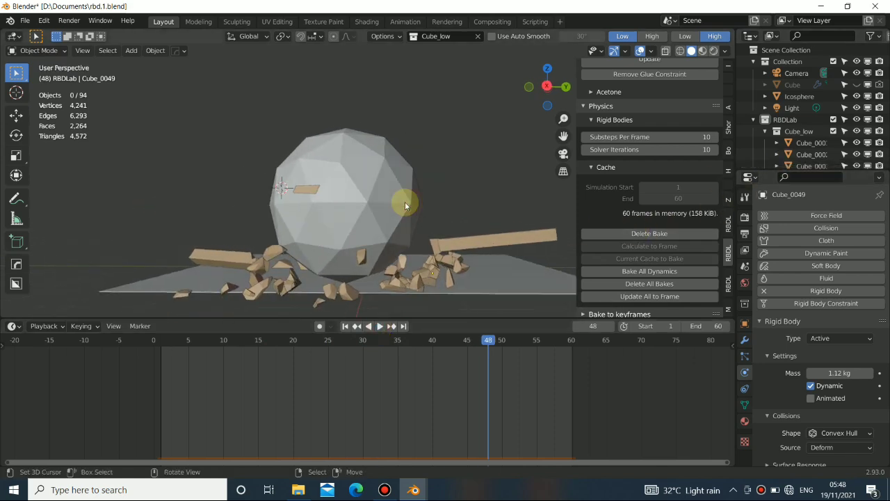
Open the RBDLab particle settings and scrub through the baked frames up to 45 to examine when the bar breaks and scatters.
scroll(695, 250, down, 2)
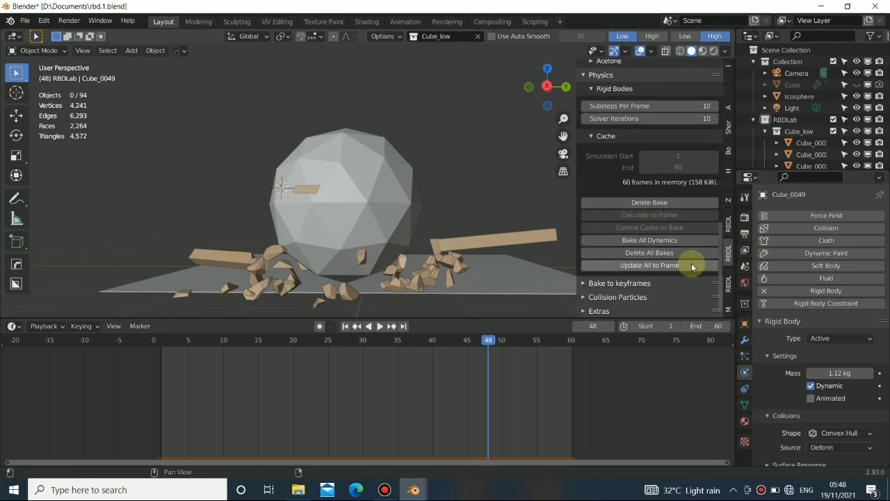
click(728, 284)
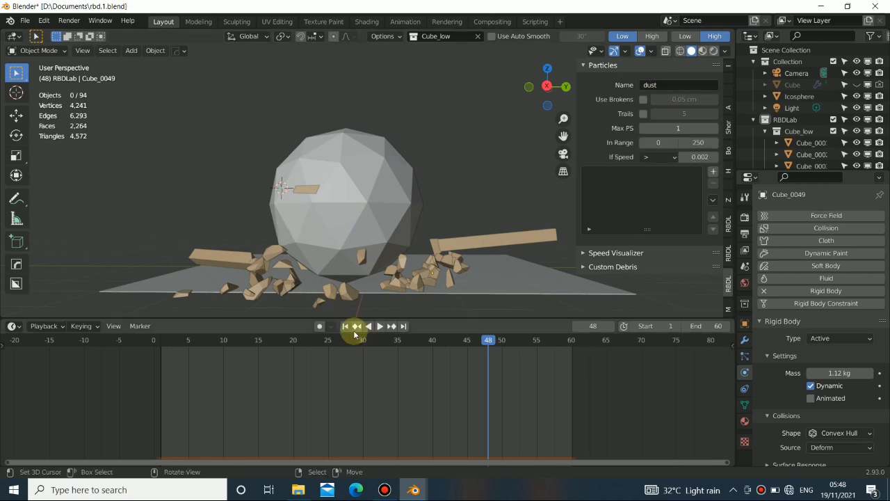
drag(351, 341, 290, 362)
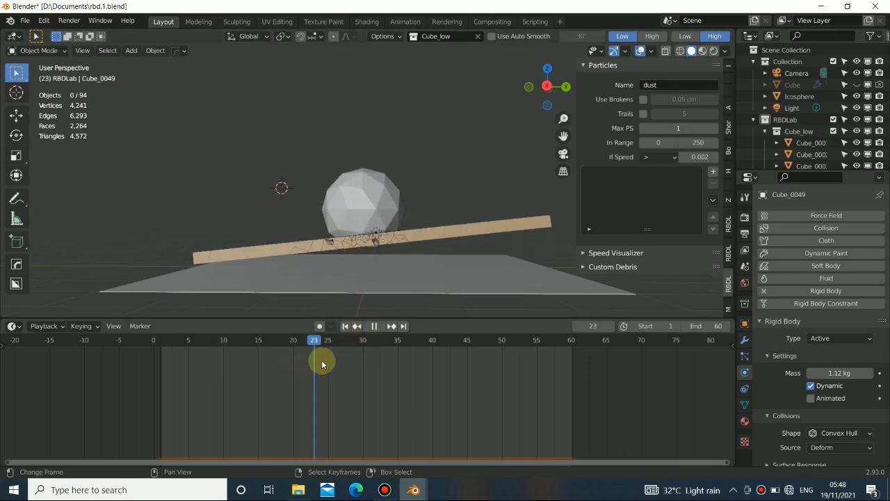
drag(353, 366, 380, 370)
scroll(372, 212, up, 2)
shift+middle_drag(375, 222, 379, 153)
scroll(387, 182, up, 5)
middle_drag(395, 187, 327, 204)
drag(383, 347, 460, 353)
scroll(347, 248, down, 6)
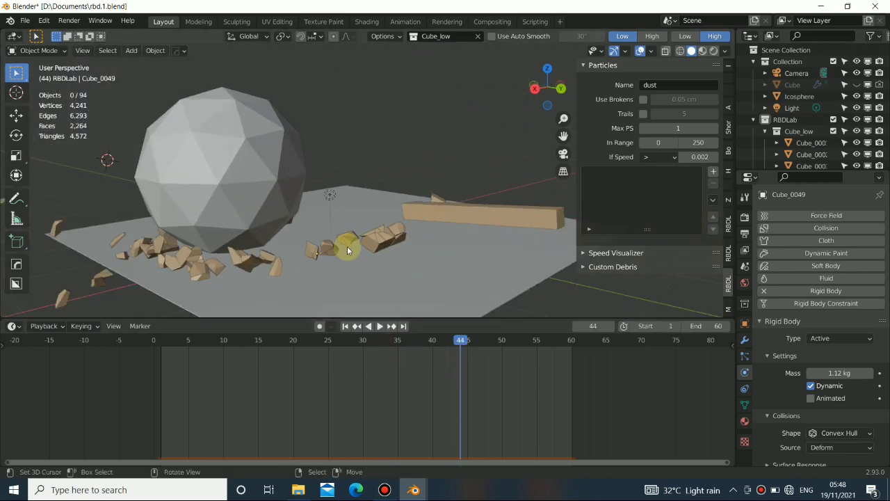
middle_drag(347, 247, 376, 245)
key(space)
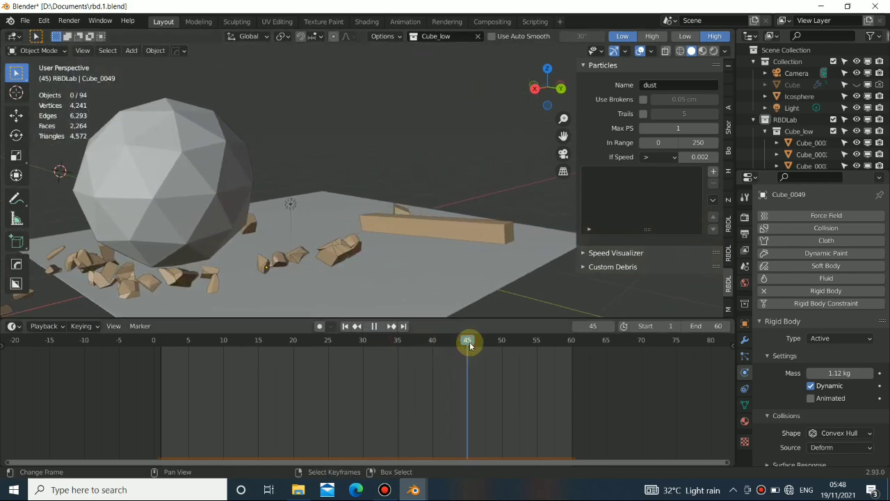
mouse_move(470, 345)
mouse_down()
mouse_move(477, 374)
mouse_move(466, 349)
mouse_up()
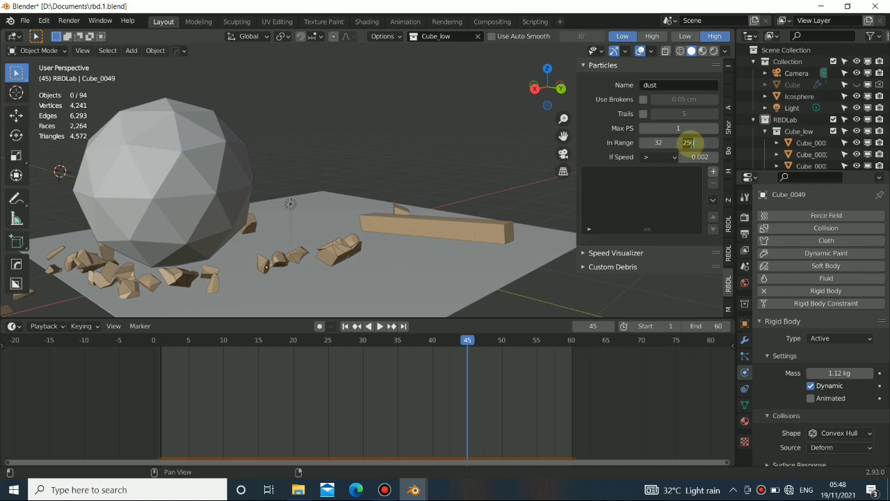
Add a particle system named dust to the fractured bar, with its range set from frame 32 to 45.
click(714, 173)
middle_drag(369, 285, 292, 194)
middle_drag(383, 188, 364, 191)
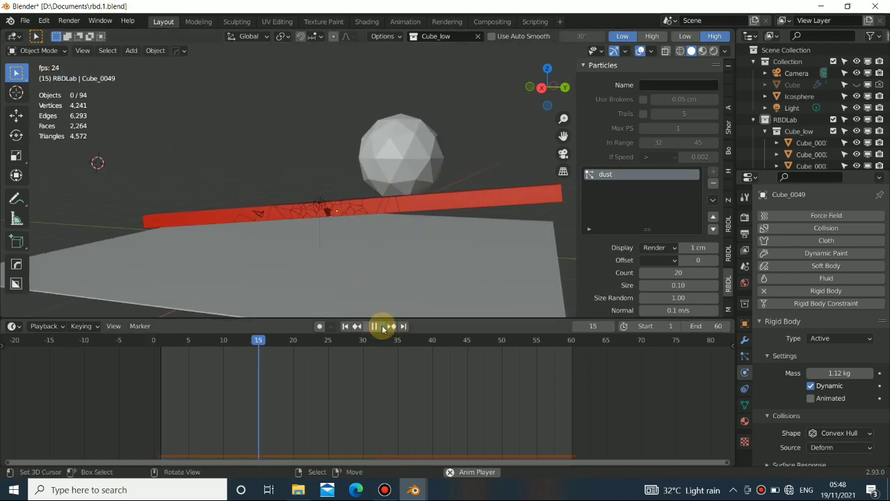
Play the simulation with the dust to frame 54, then replay it from the first frame and stop at frame 56.
click(383, 328)
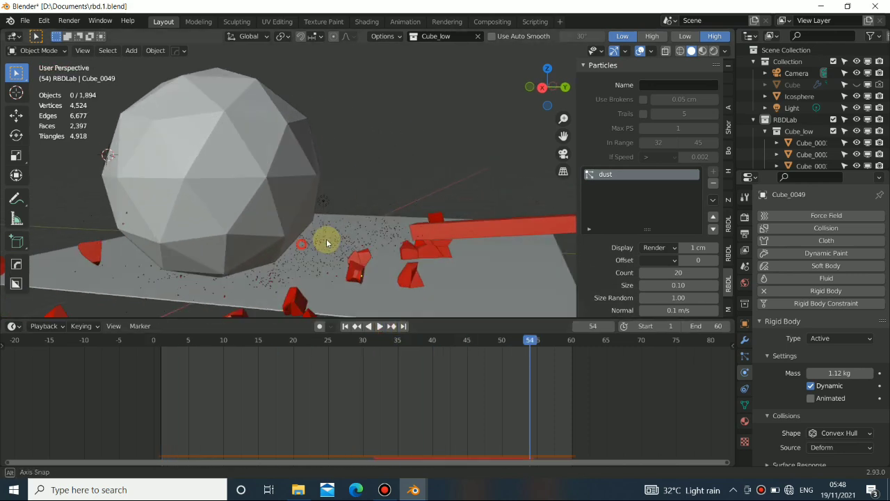
middle_drag(324, 239, 341, 306)
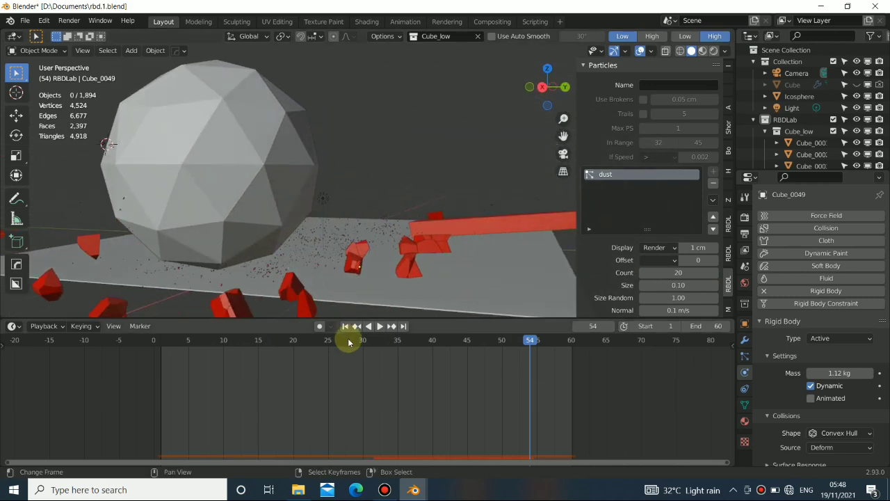
click(345, 326)
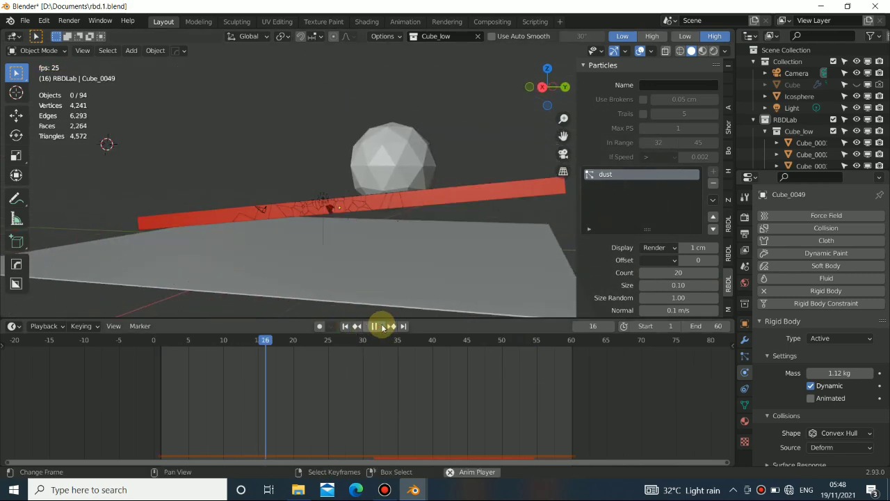
click(379, 326)
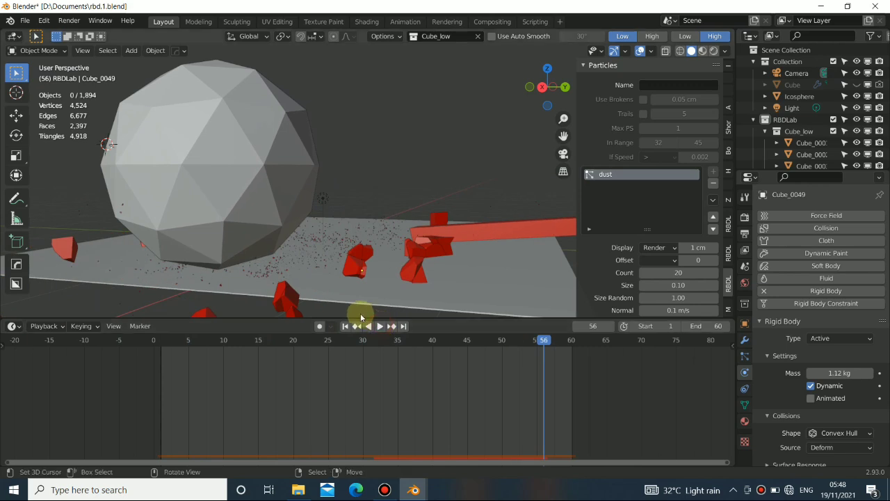
Set the dust particle size to 6.19, update the particles, and play the simulation to frame 50.
scroll(473, 218, down, 2)
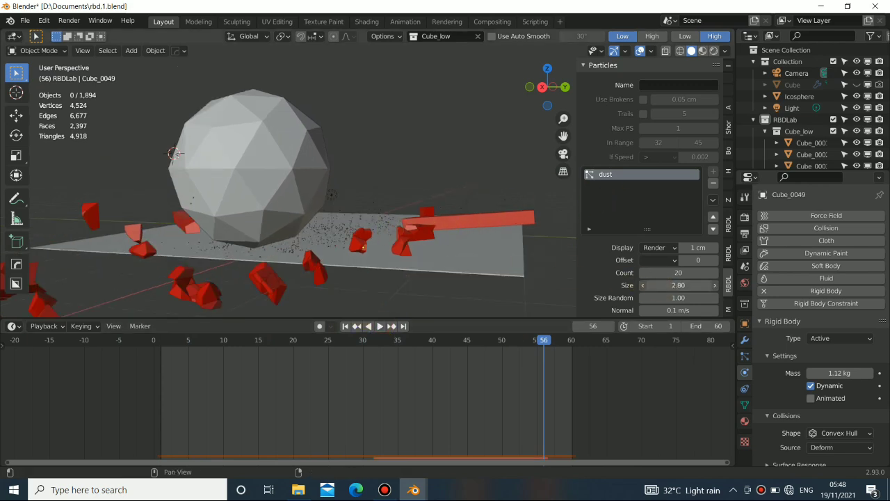
scroll(659, 285, down, 5)
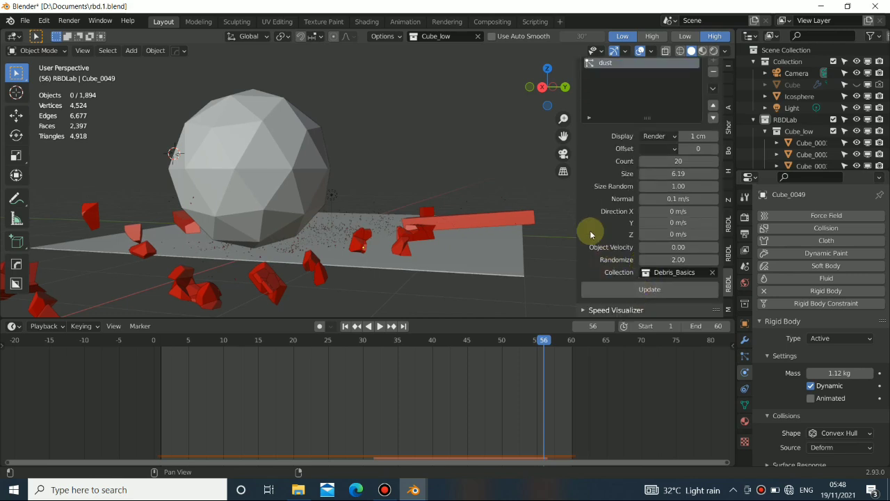
click(633, 292)
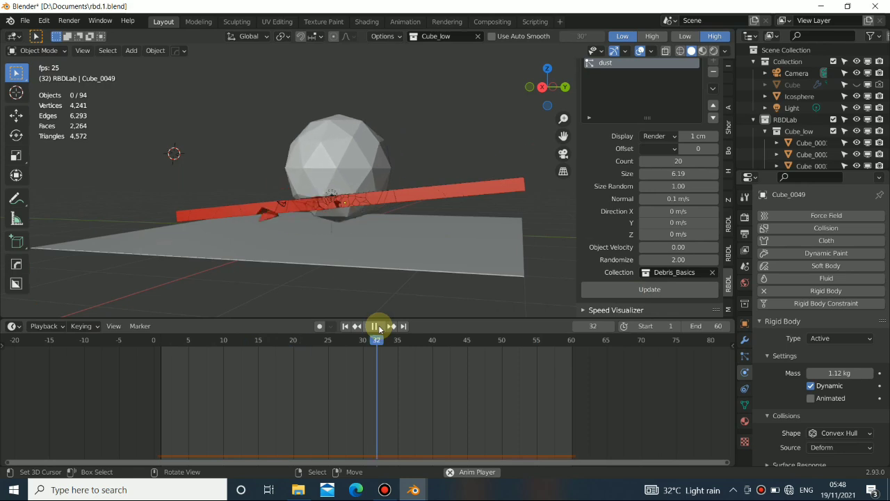
click(375, 327)
middle_drag(330, 188, 342, 201)
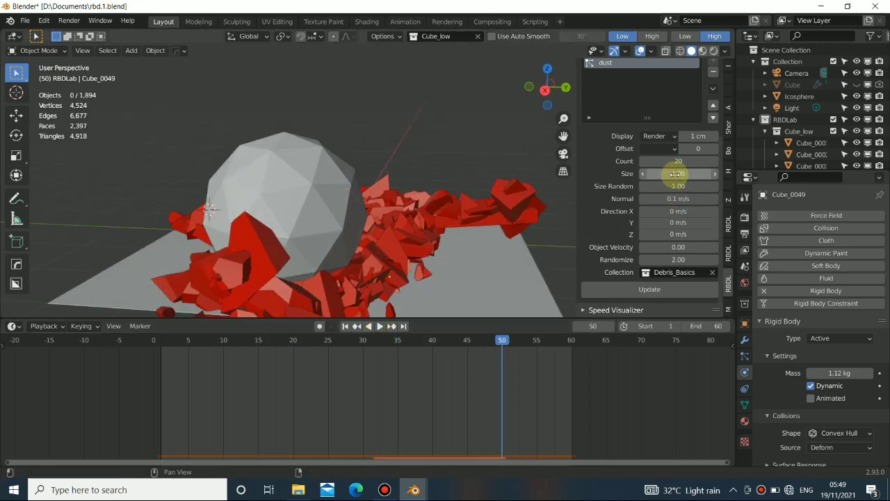
Set the dust particle size to 1.00, update the particles, and replay the simulation from a higher angle, stopping at frame 10.
click(673, 289)
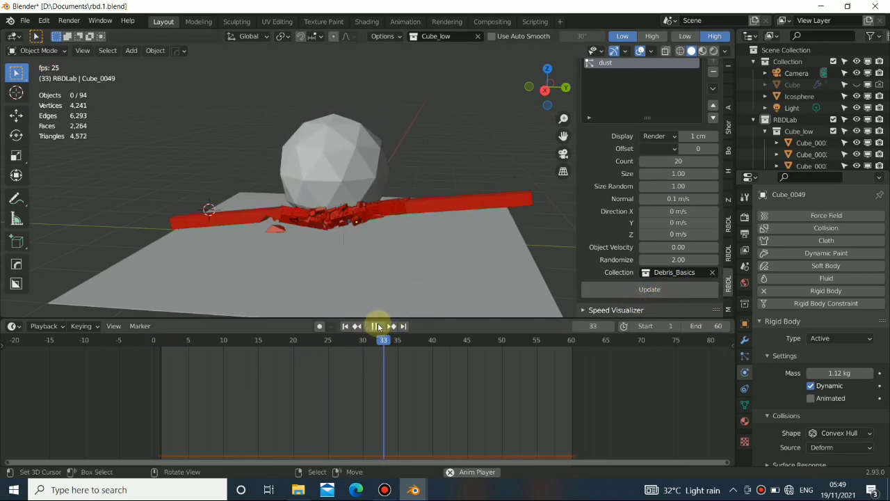
click(375, 326)
mouse_move(411, 233)
middle_down()
mouse_move(317, 258)
mouse_move(299, 278)
mouse_move(402, 242)
middle_up()
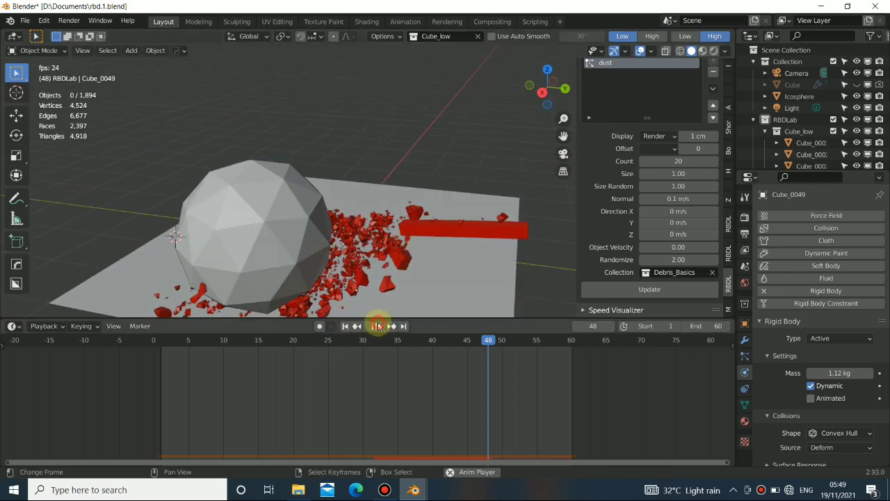
click(372, 326)
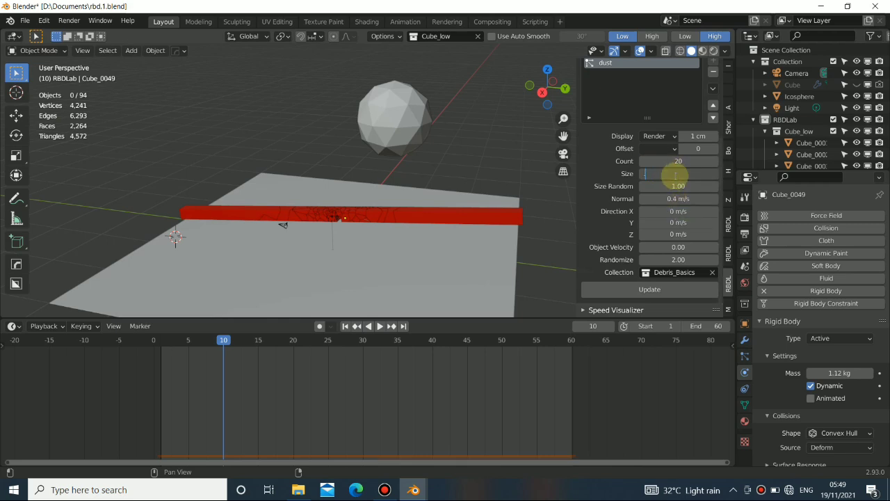
Set the dust size to 0.50 and normal velocity to 0.4 m/s, update the particles, and play the debris from opposite sides.
click(649, 289)
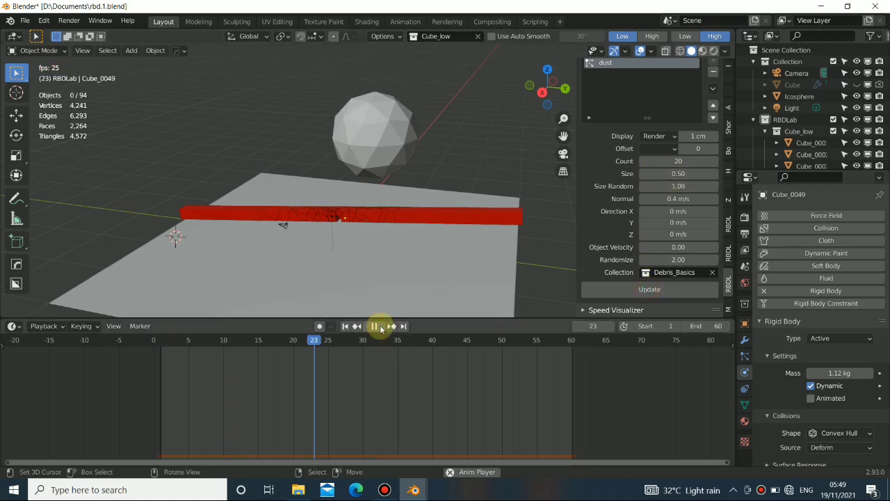
click(374, 326)
middle_drag(302, 245, 389, 246)
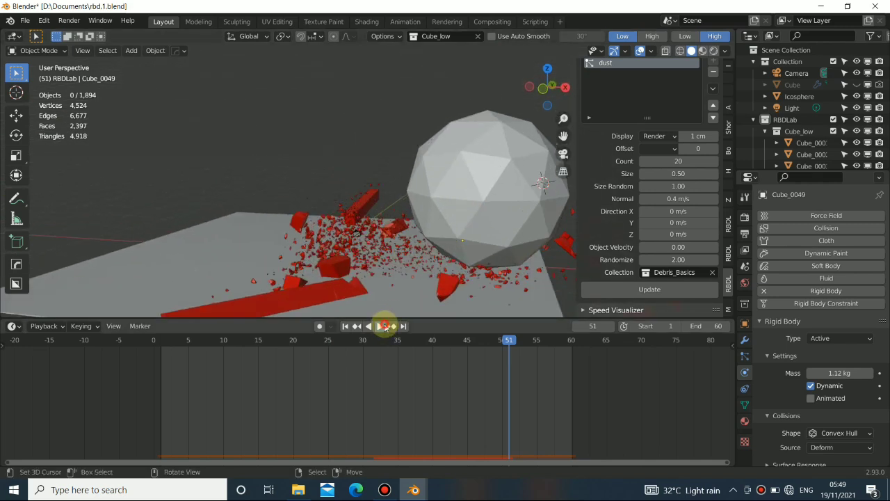
click(386, 326)
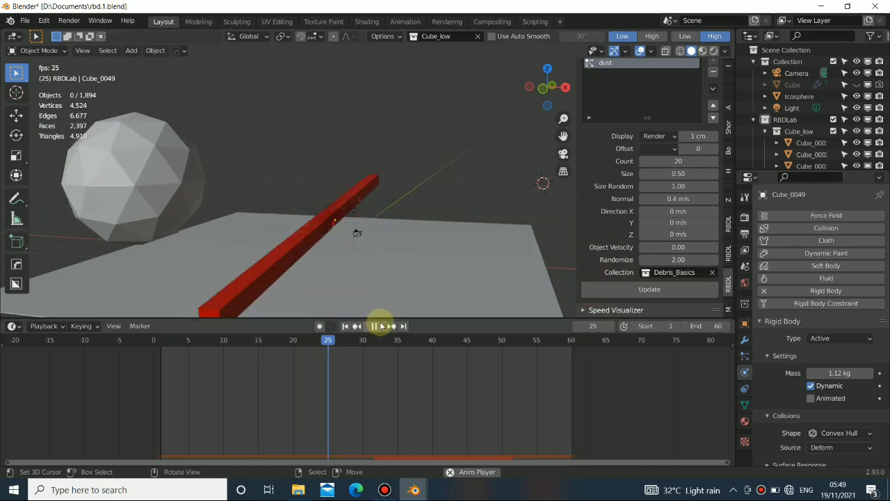
click(379, 326)
middle_drag(430, 207, 353, 234)
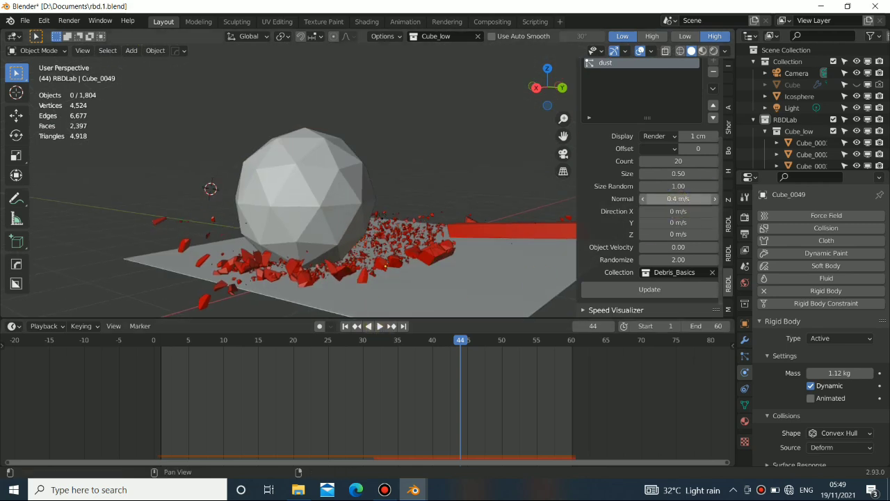
Set the dust's normal velocity to 1 m/s, update the particles, and play the simulation twice, stopping at frames 53 and 57.
click(645, 290)
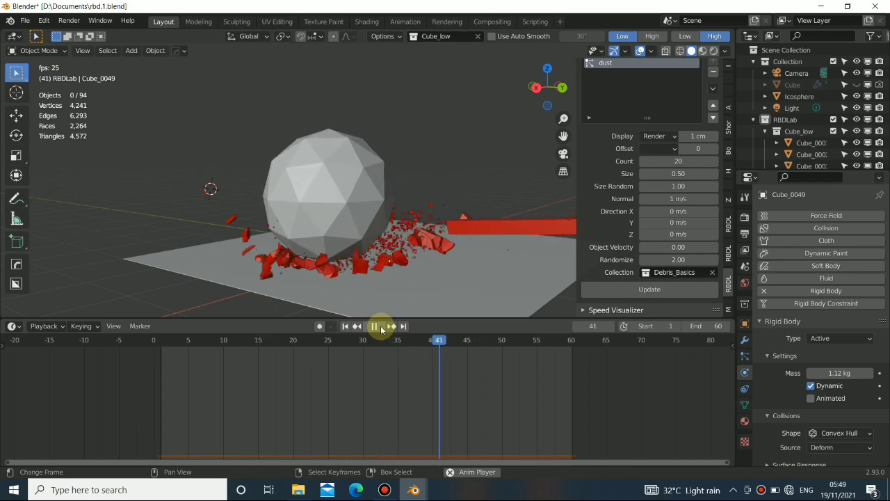
click(374, 327)
middle_drag(327, 292, 354, 279)
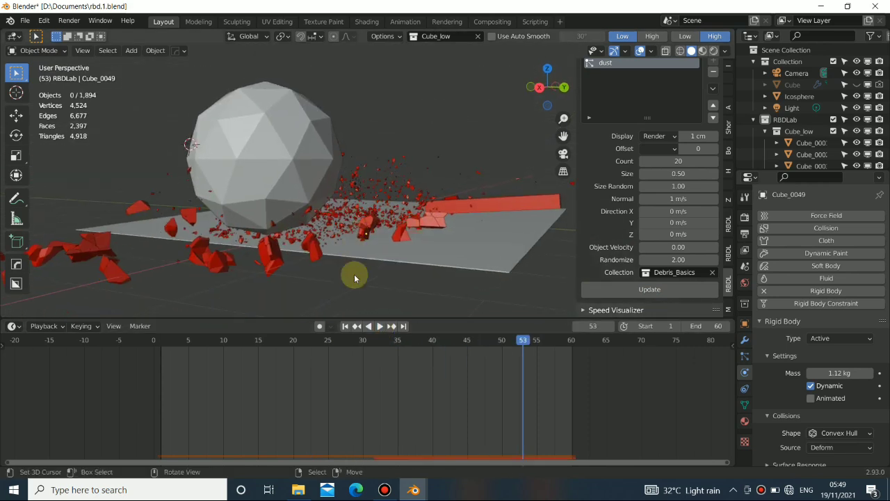
click(382, 328)
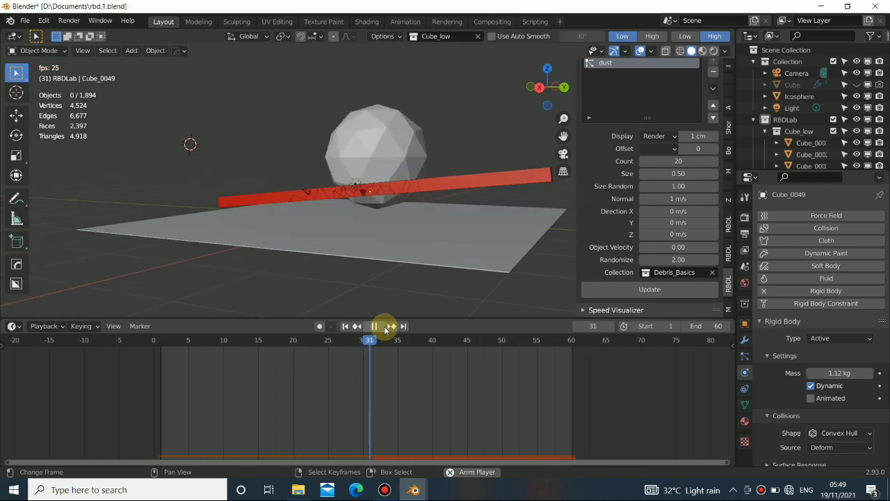
click(375, 326)
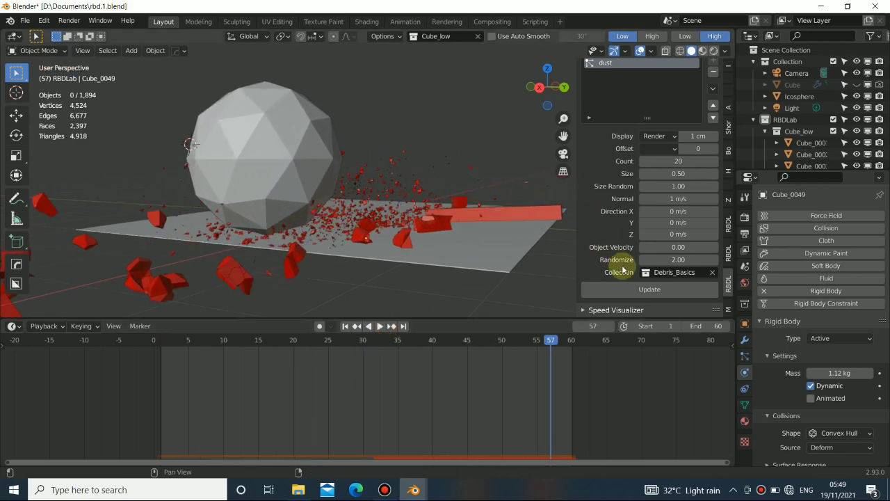
Run the Speed Visualizer on the fractured bar, and remove its speed colouring from the pieces.
click(583, 310)
scroll(633, 295, down, 2)
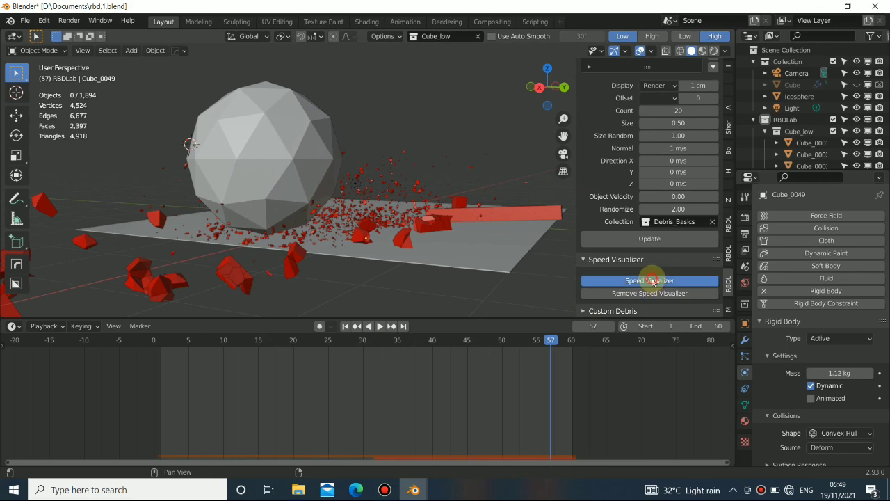
click(652, 281)
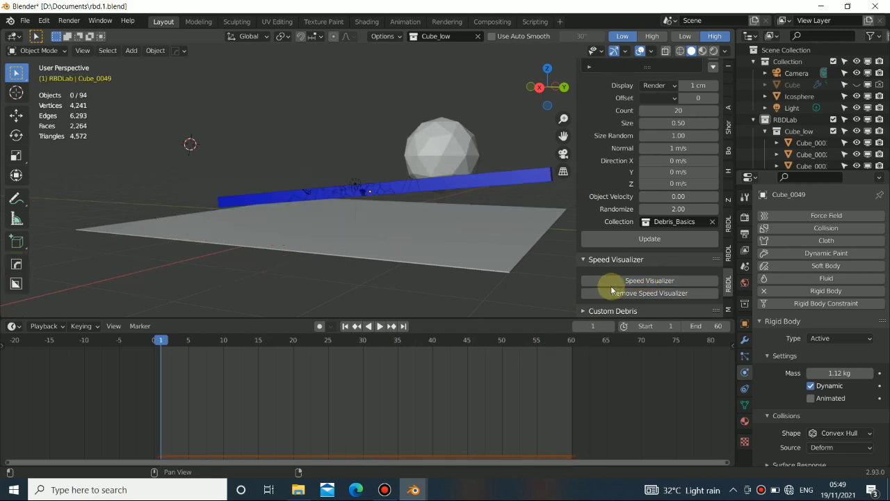
click(653, 293)
Switch the bar to its high-detail fragments and play the impact, stopping at frame 43.
middle_drag(317, 178, 383, 308)
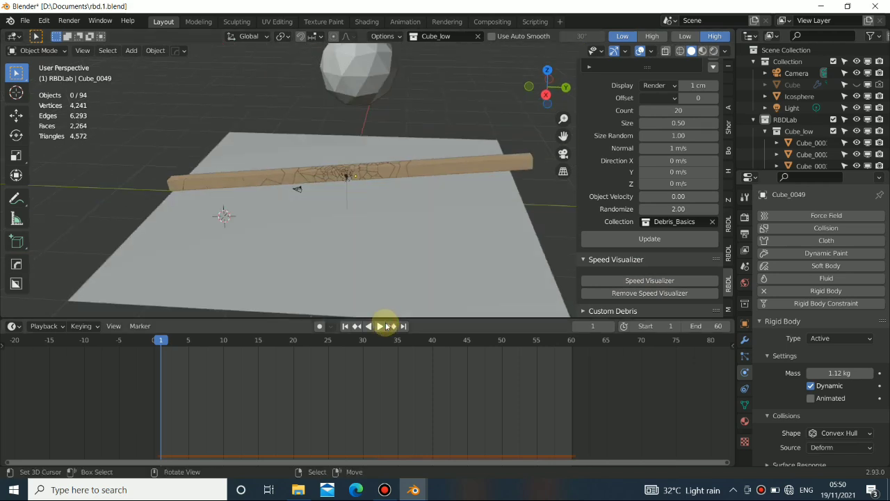
scroll(352, 175, up, 6)
middle_drag(352, 175, 345, 151)
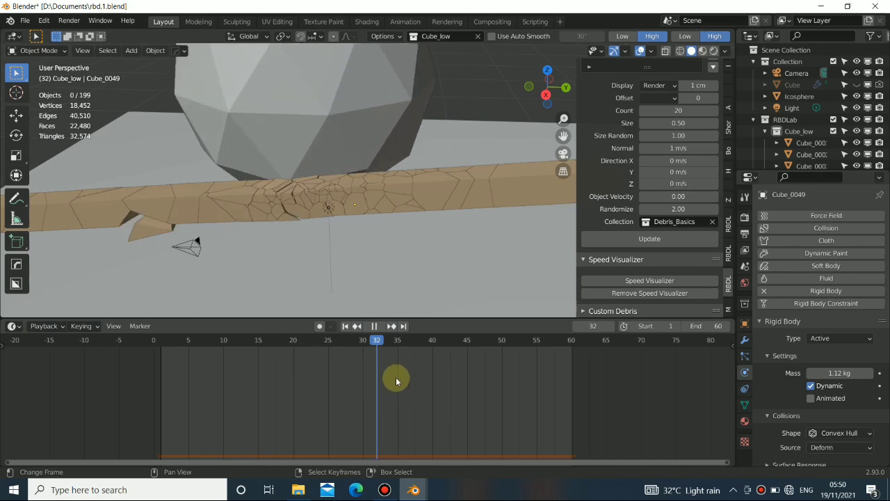
drag(373, 379, 446, 382)
key(space)
scroll(378, 131, down, 7)
key(space)
key(space)
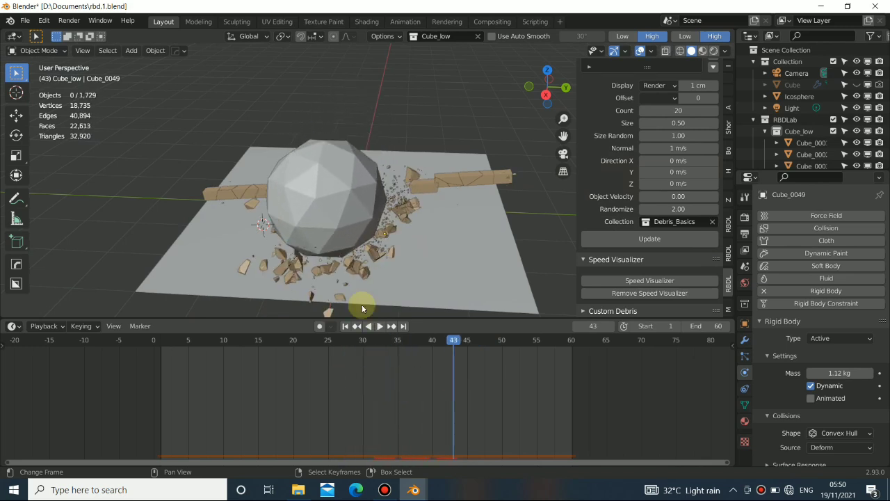
Examine the broken high-detail fragments and dust around the base of the icosphere up close from several angles.
middle_drag(361, 304, 201, 286)
scroll(253, 210, up, 6)
middle_drag(252, 206, 459, 165)
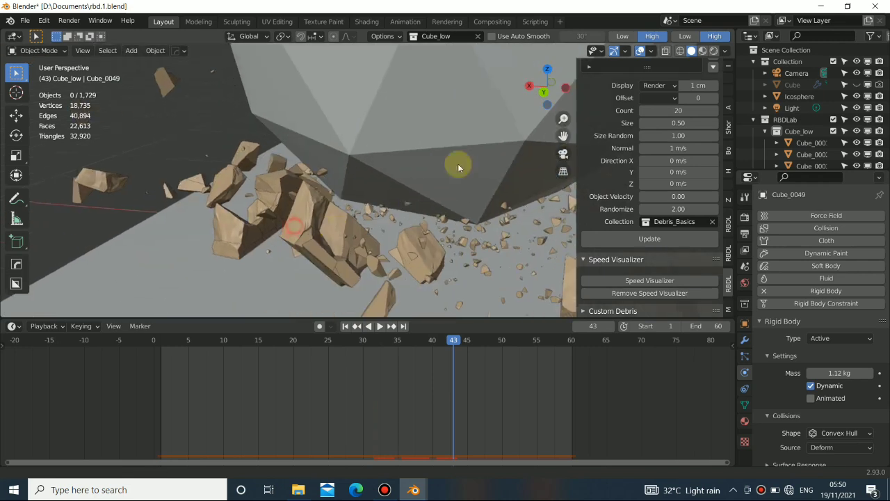
scroll(431, 230, up, 3)
middle_drag(431, 230, 390, 239)
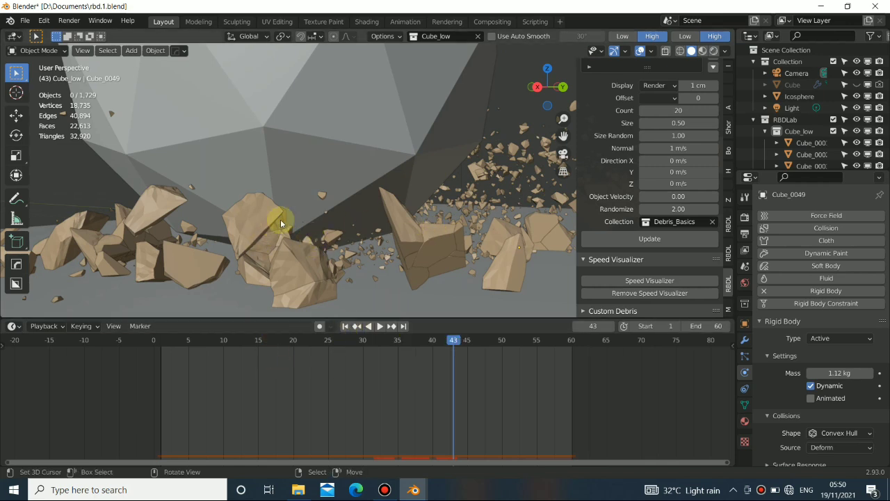
Replay the high-detail simulation from frame 1, stop at frame 56, and inspect the scattered debris.
scroll(279, 220, down, 5)
click(345, 326)
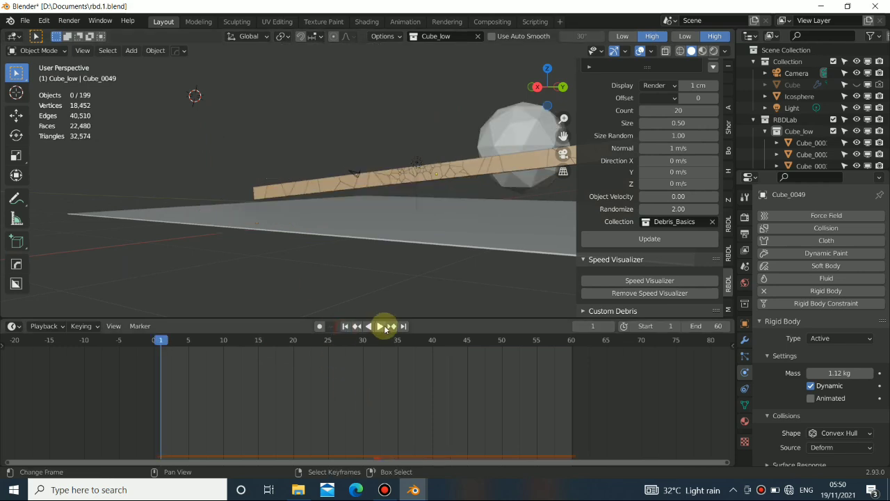
click(379, 326)
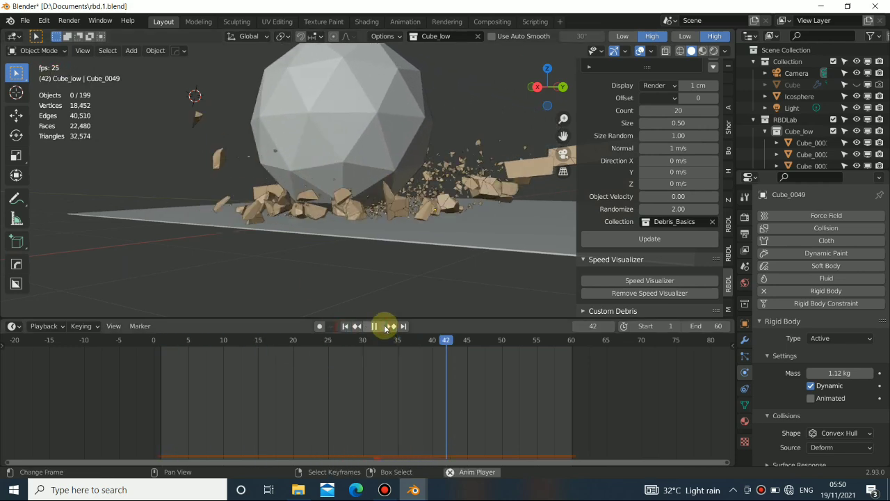
click(384, 327)
scroll(346, 181, up, 4)
middle_drag(346, 181, 324, 205)
scroll(388, 210, down, 4)
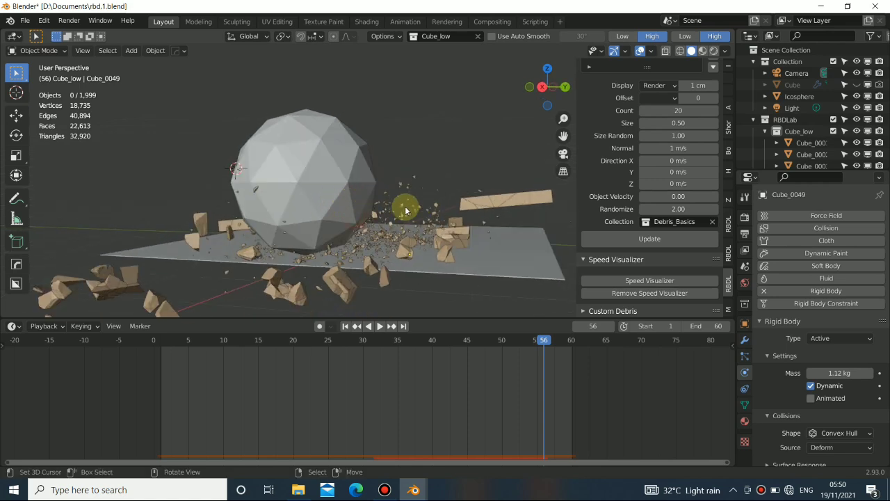
scroll(407, 210, down, 1)
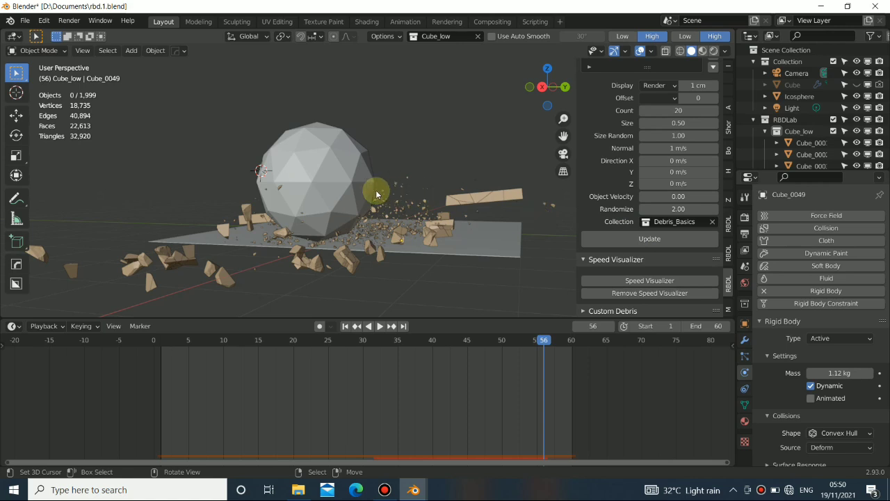